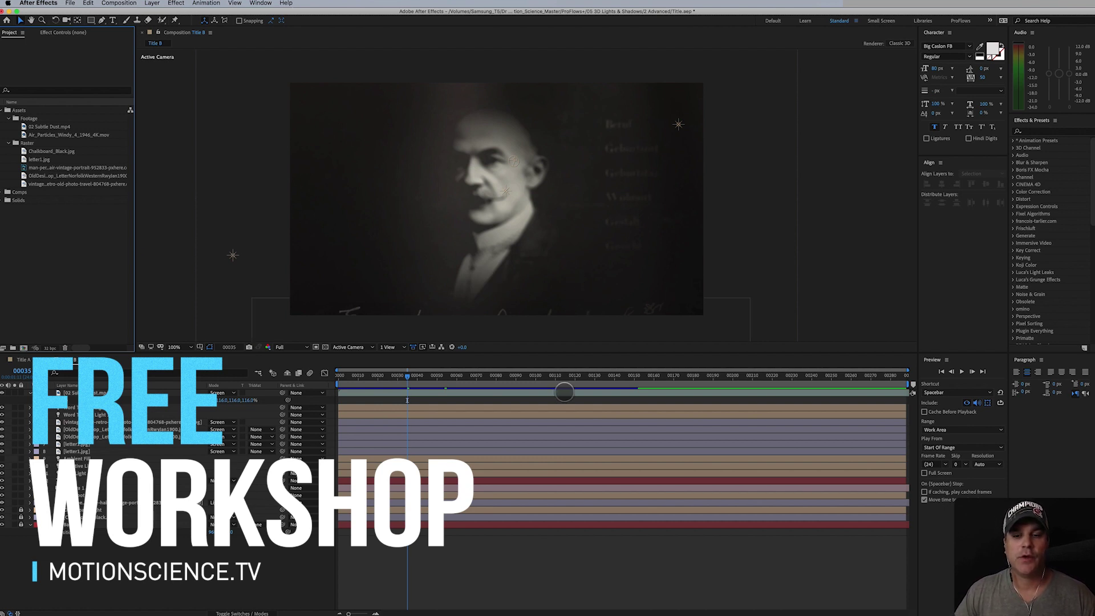
Scrub the Title B playhead from frame 00035 to about 00247, where the lit TITLE appears
left_click_drag(496, 381, 827, 400)
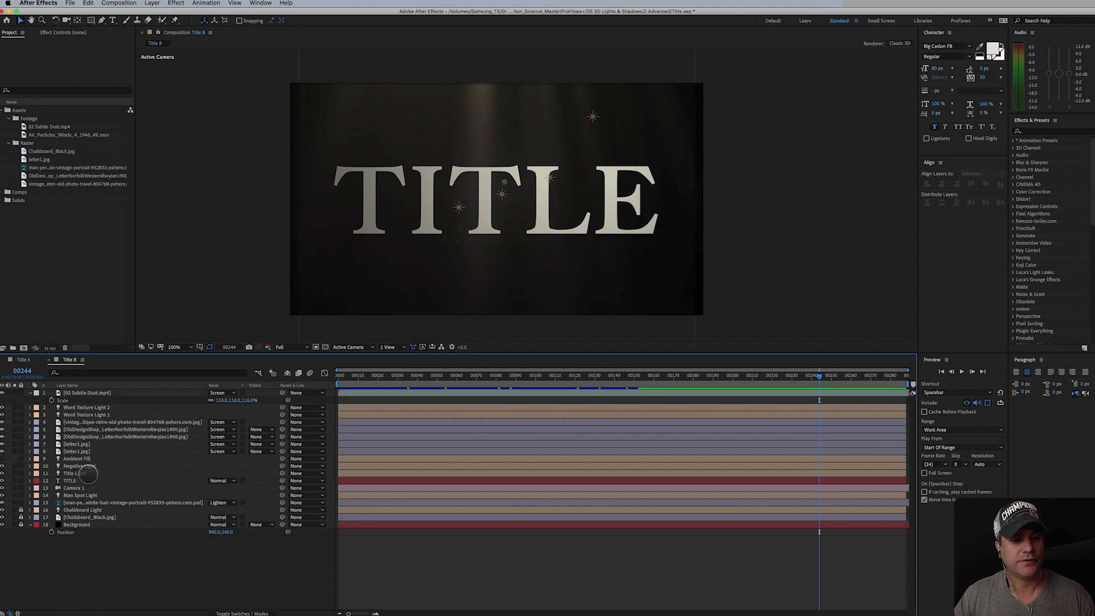
Change the Title Light's colour from warm cream to near-white FAFAF8
left_click(81, 473)
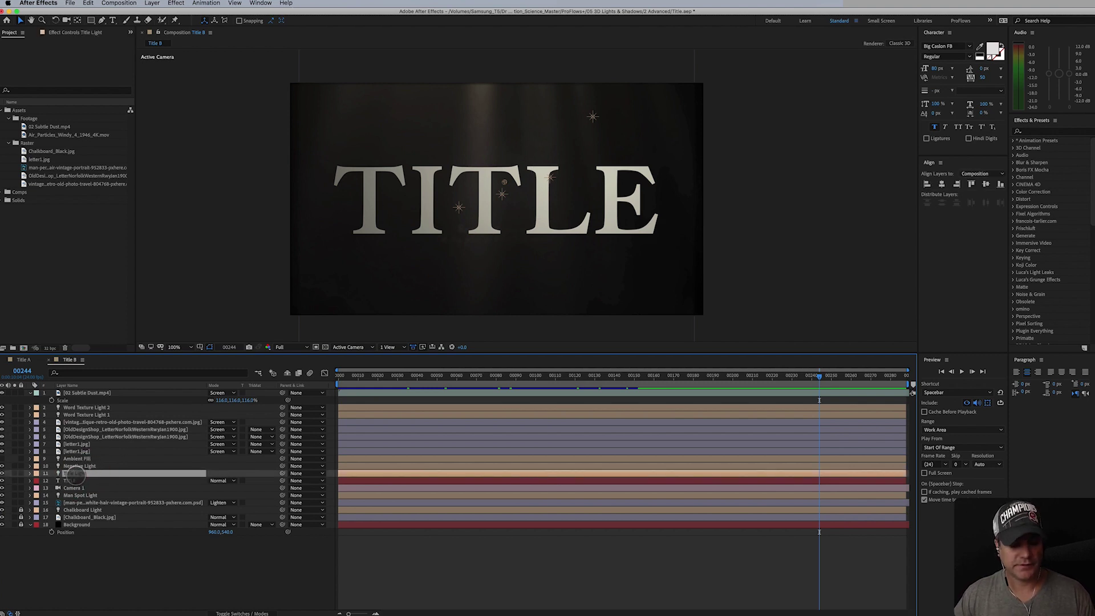
key("a")
key("a")
left_click(213, 496)
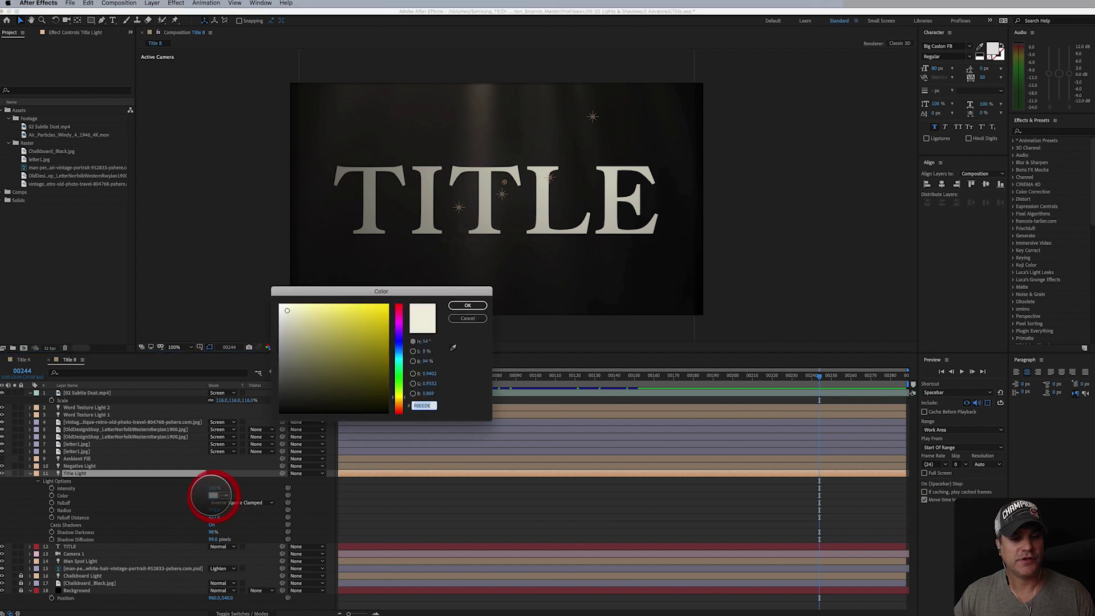
left_click(280, 307)
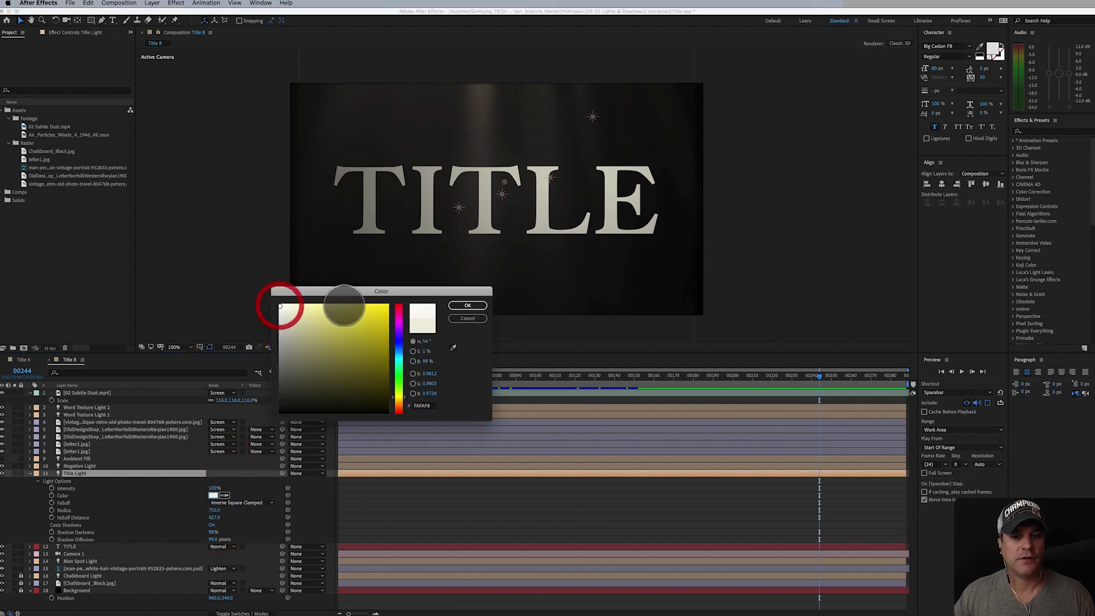
left_click(466, 305)
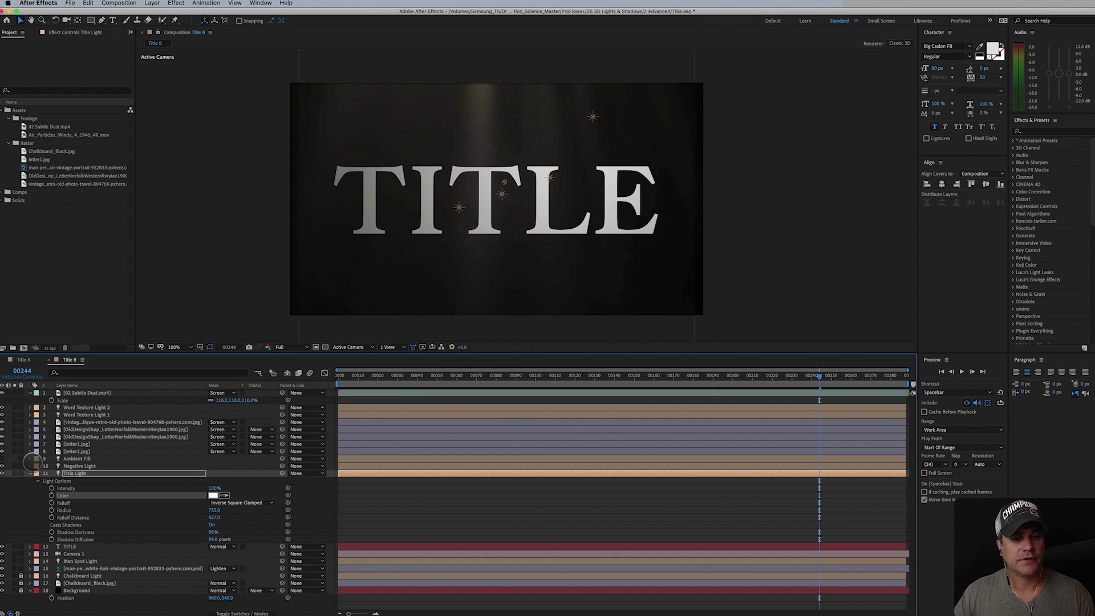
left_click(29, 474)
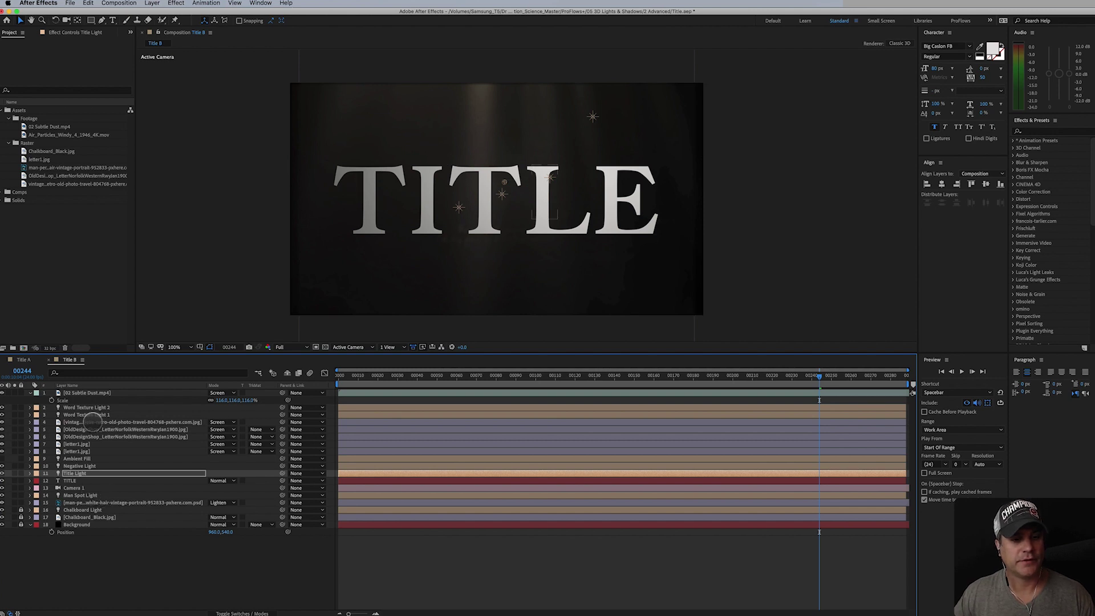
Turn Accepts Lights On for 02 Subtle Dust.mp4 and return to an earlier portrait frame
left_click(94, 393)
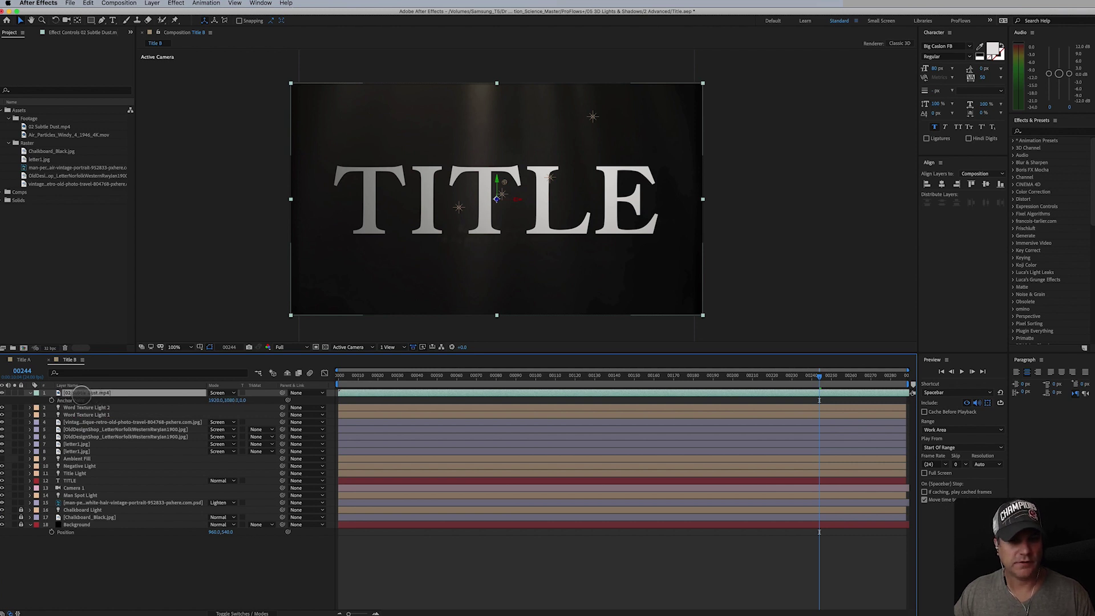
key("a")
key("a")
left_click(73, 431)
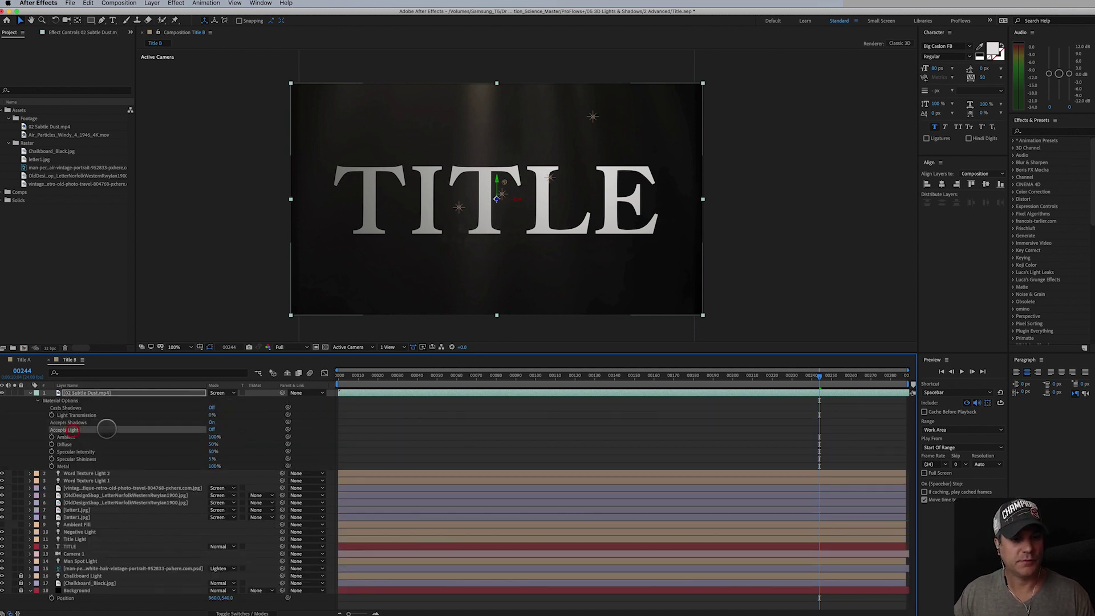
left_click(211, 430)
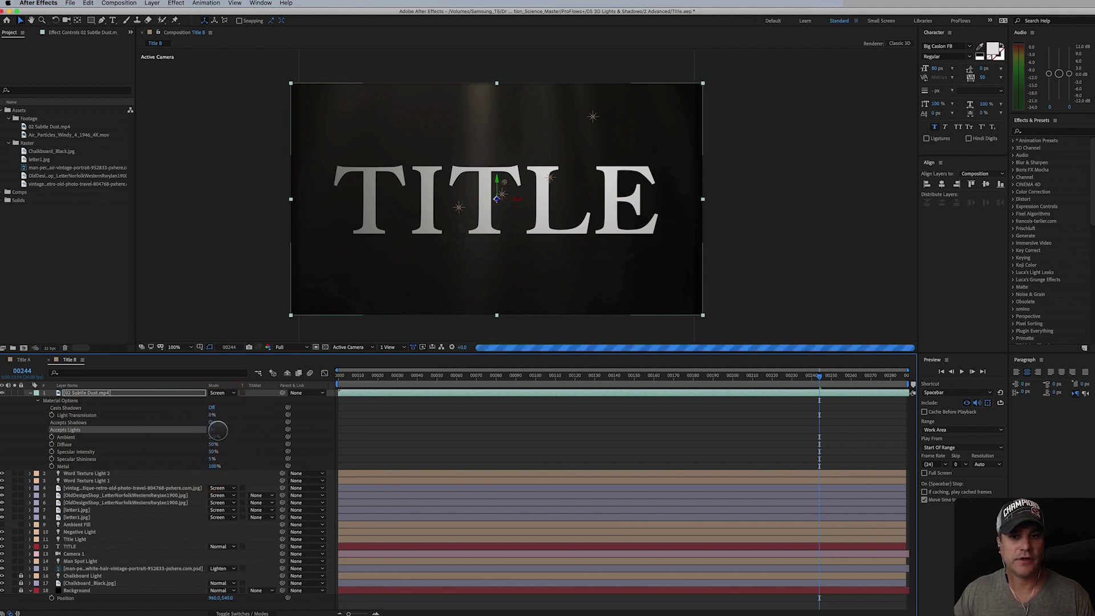
left_click_drag(812, 386, 421, 399)
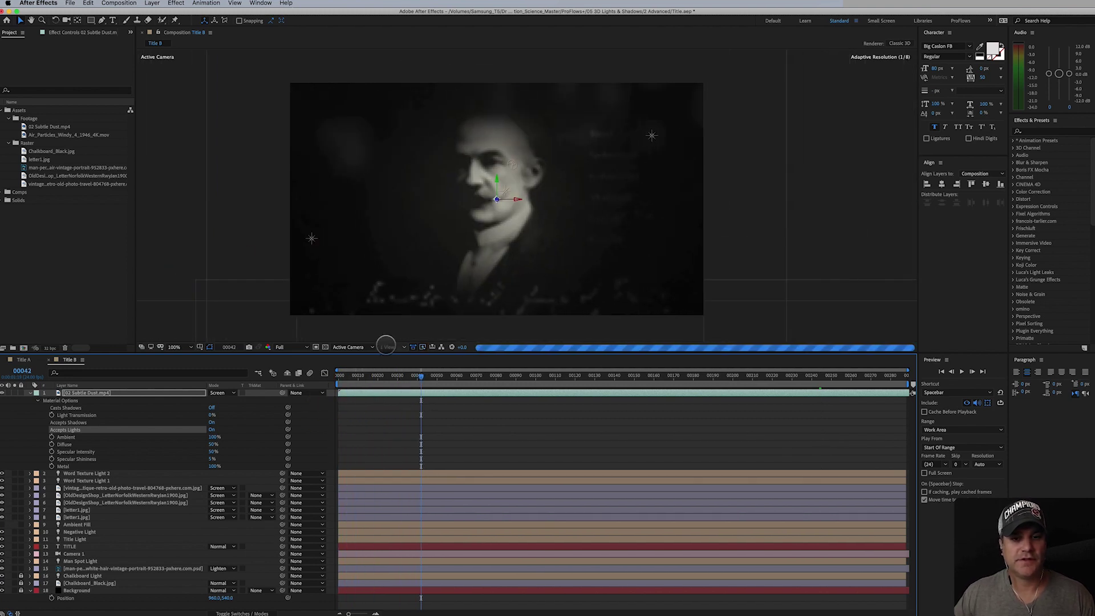
Switch the viewer to 2 Views and nudge the dust layer's depth in the Left view
left_click(388, 347)
left_click(409, 363)
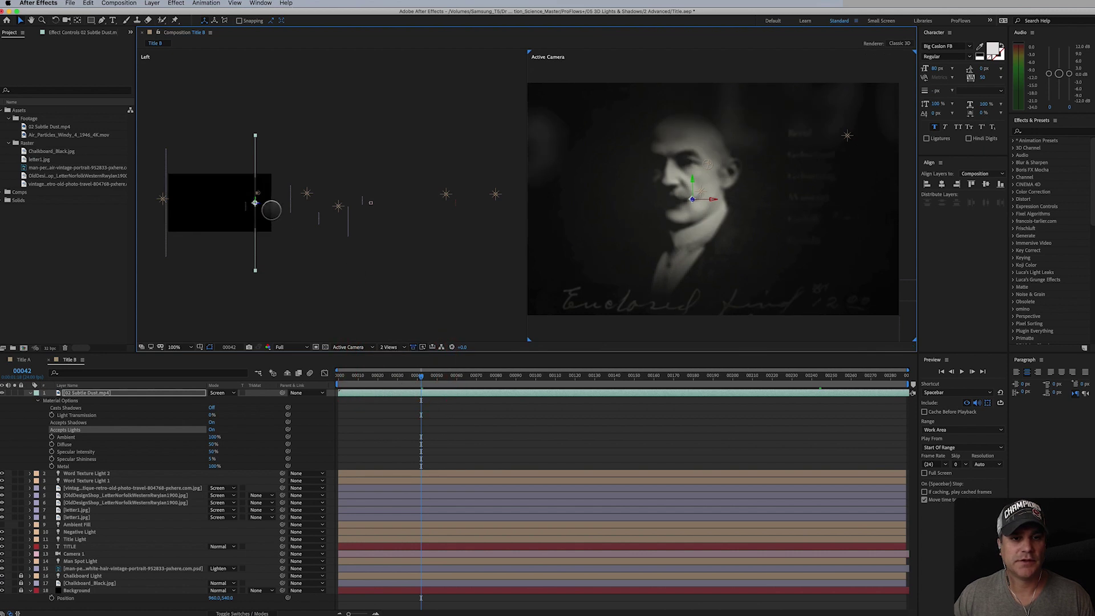
mouse_move(262, 203)
left_mouse_down()
mouse_move(376, 203)
mouse_move(272, 202)
left_mouse_up()
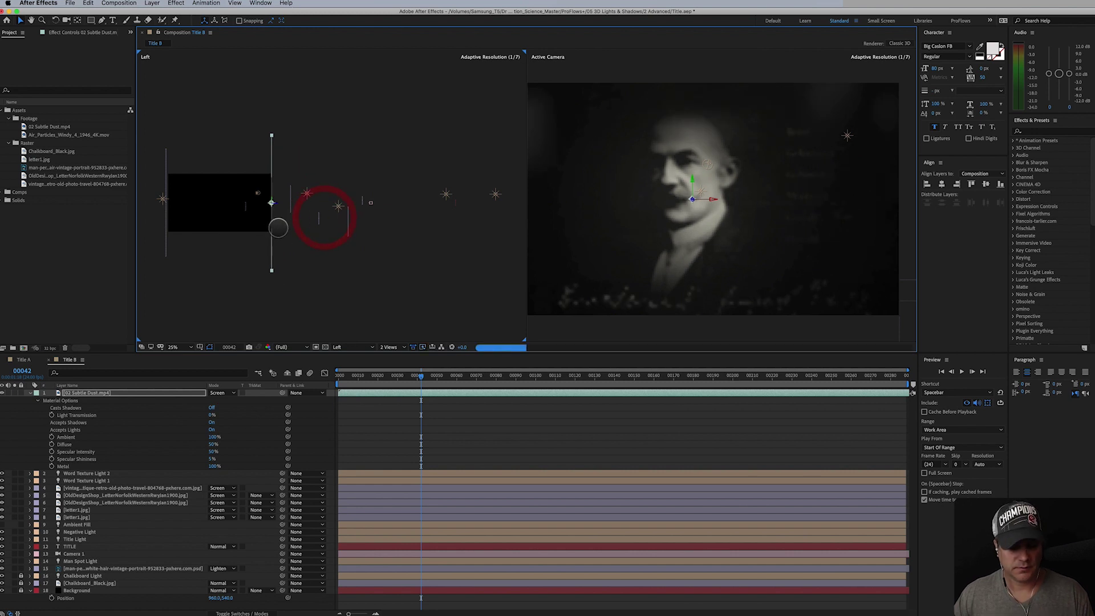
Reset the dust layer's Scale to 100%
key("s")
left_click(236, 400)
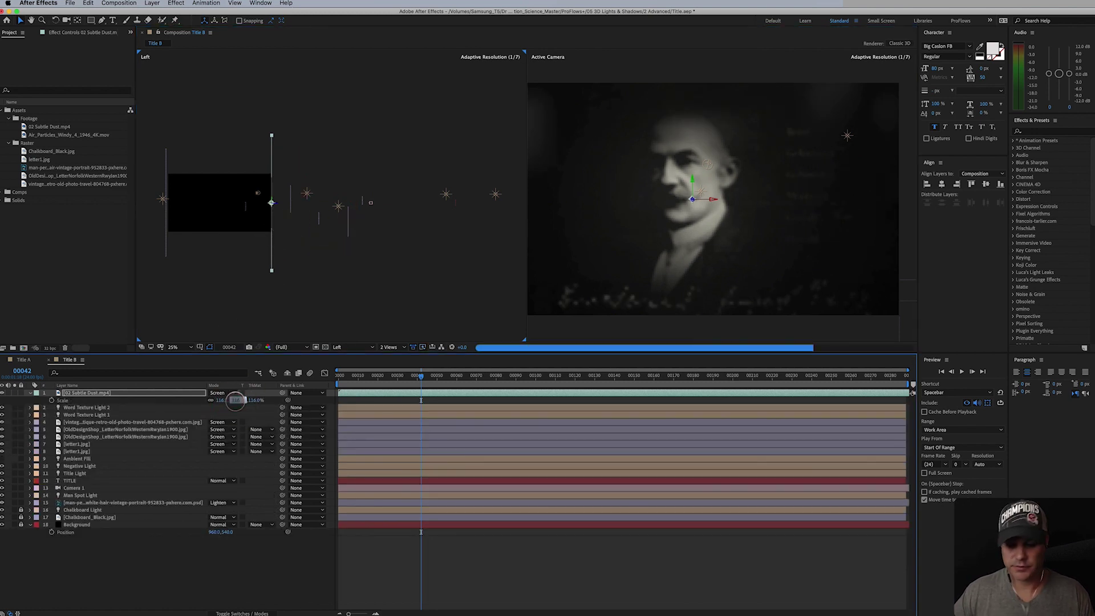
type("100")
key("Return")
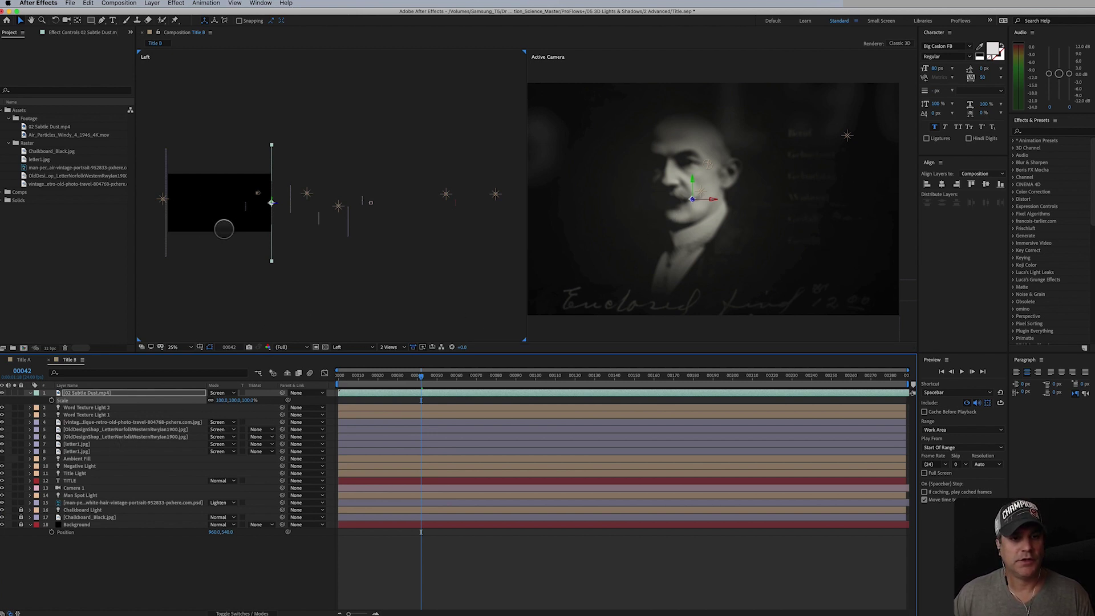
Shift the dust layer to a new depth in the Left view and show its Effect Controls
left_click_drag(233, 231, 363, 230)
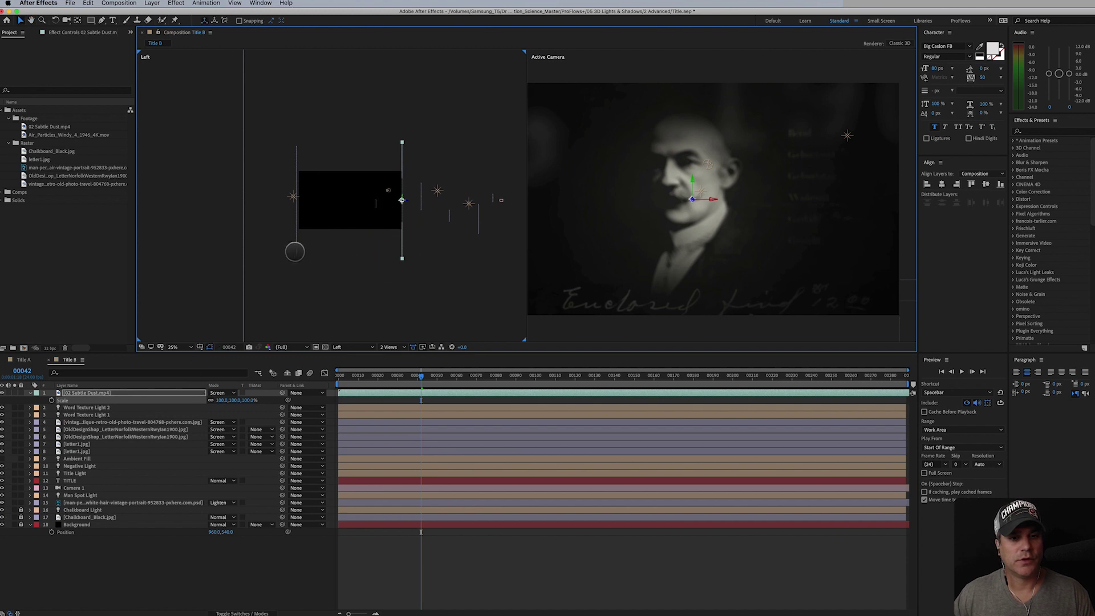
left_click(296, 245)
left_click(400, 241)
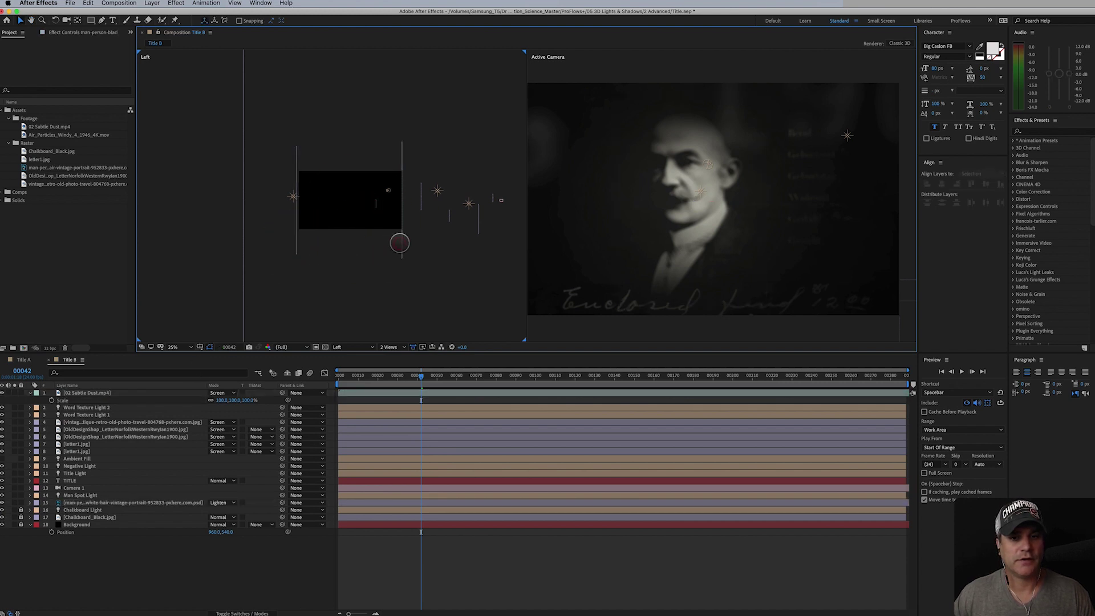
left_click_drag(408, 201, 308, 209)
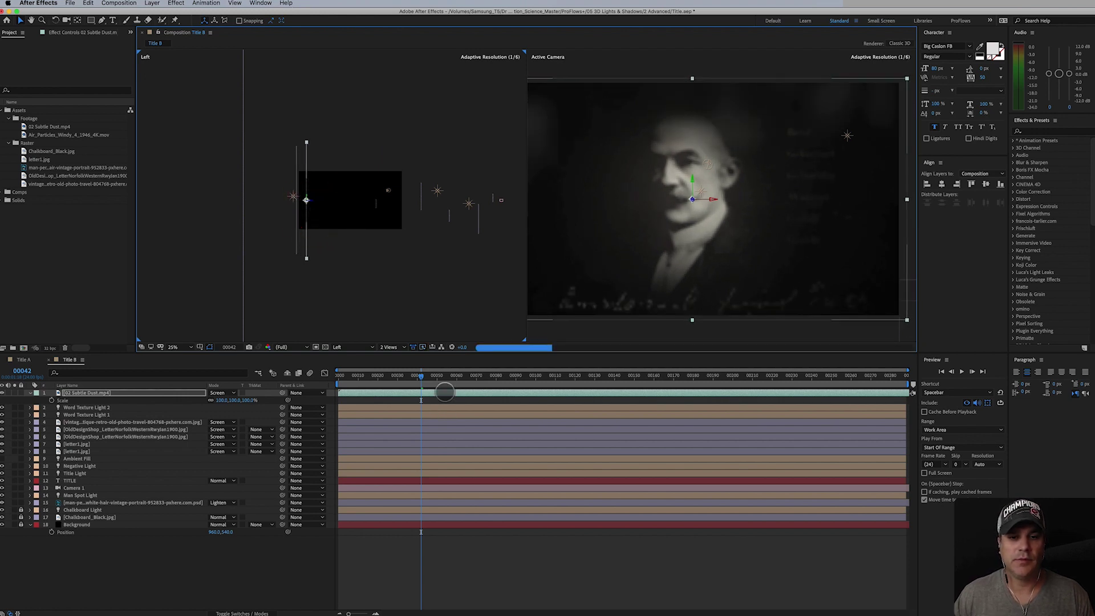
left_click_drag(441, 378, 421, 391)
left_click(84, 32)
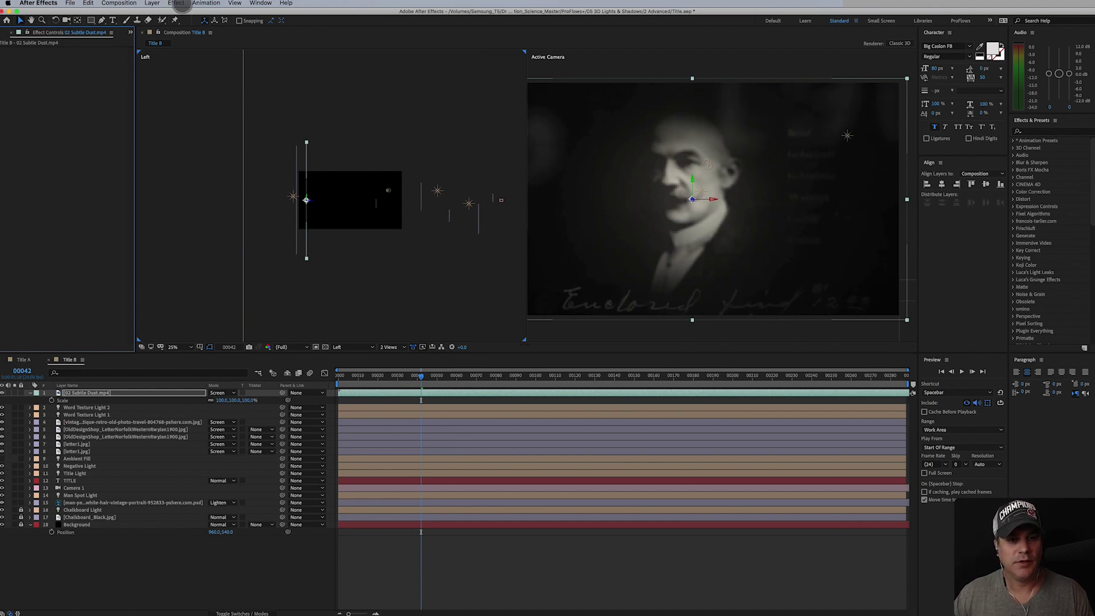
Set the dust layer's Accepts Shadows Off and Diffuse to 100%, keeping Metal at 100%
key("a")
key("a")
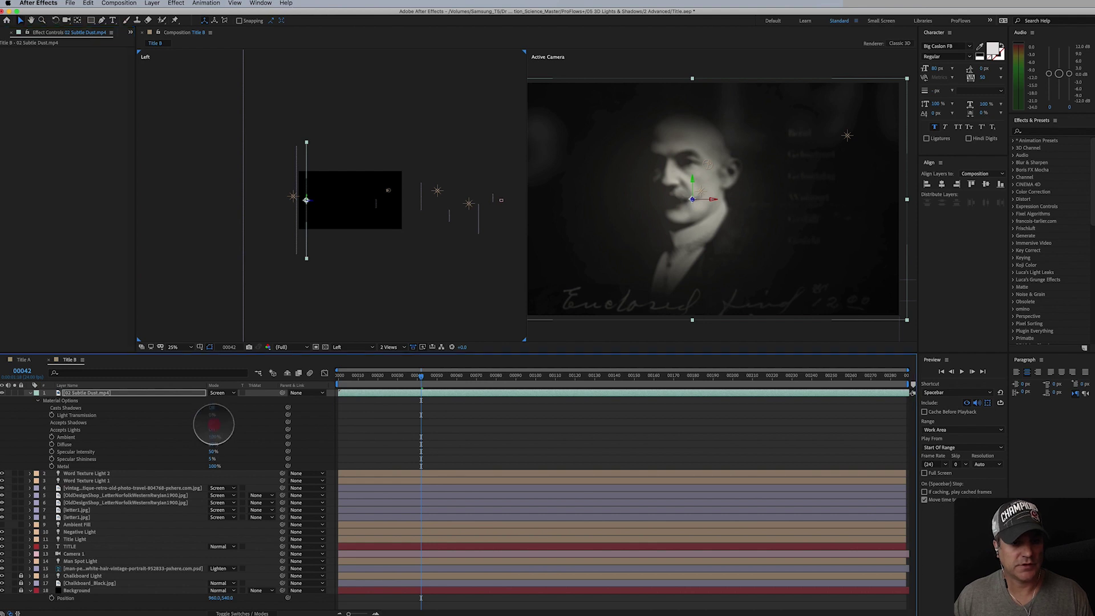
left_click(212, 422)
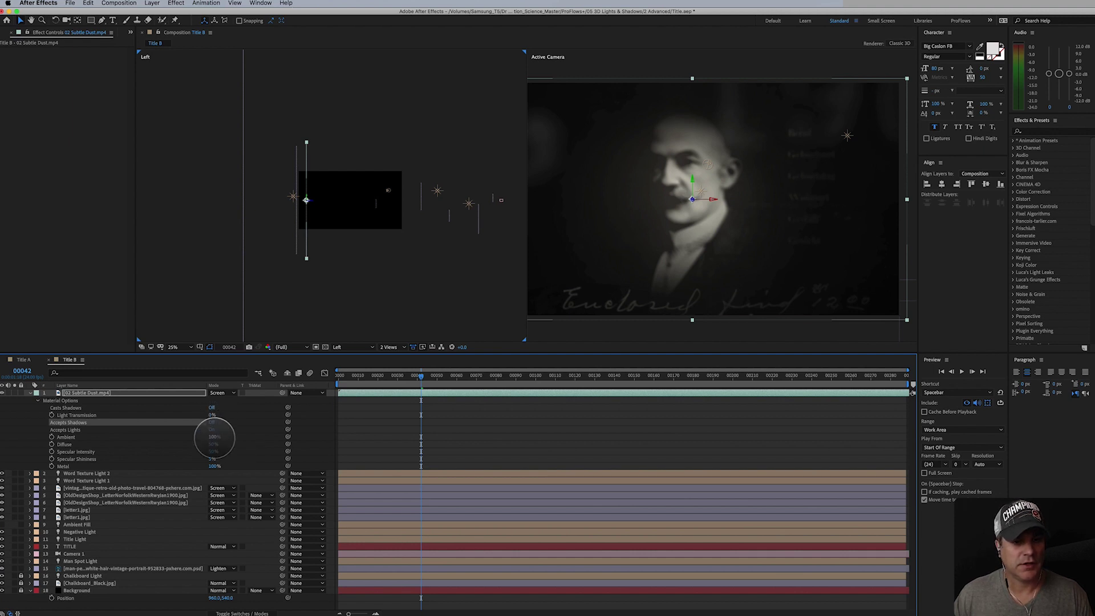
left_click(235, 438)
left_click_drag(212, 445, 298, 443)
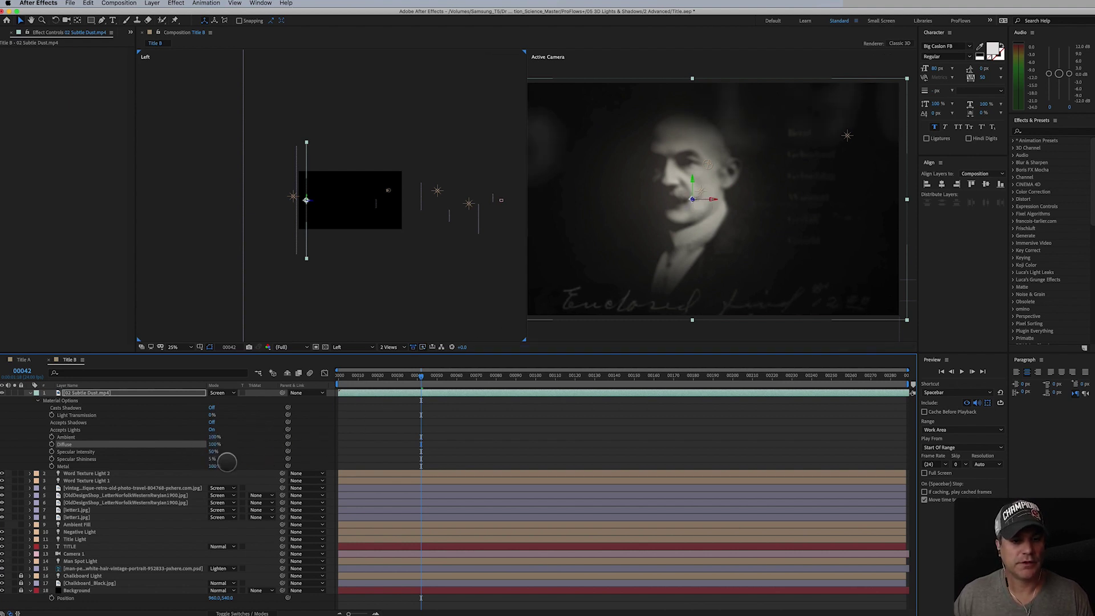
left_click_drag(211, 466, 127, 552)
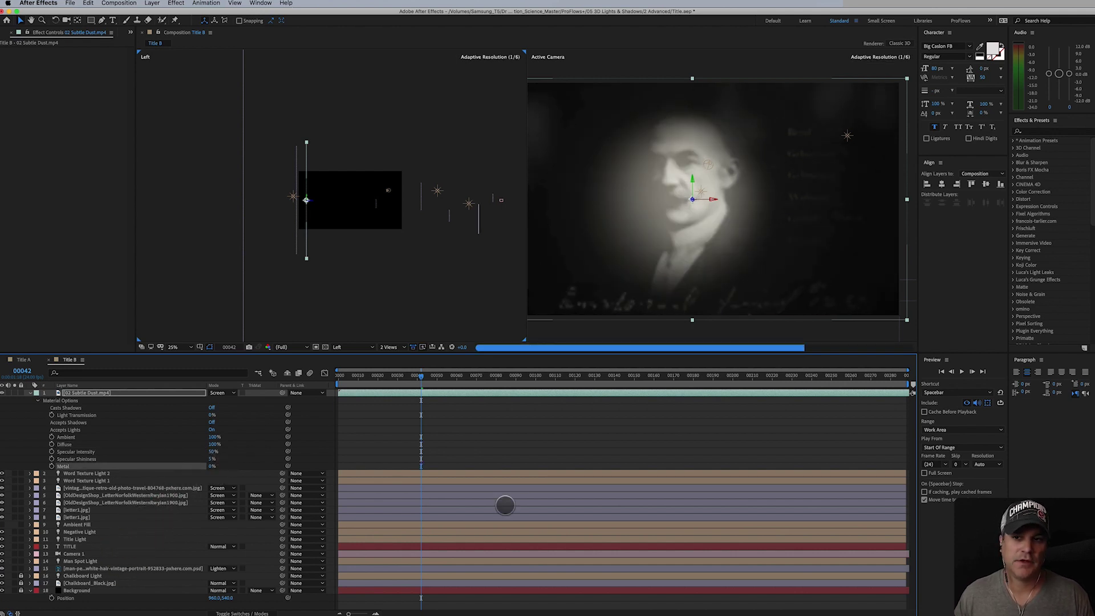
key("super+z")
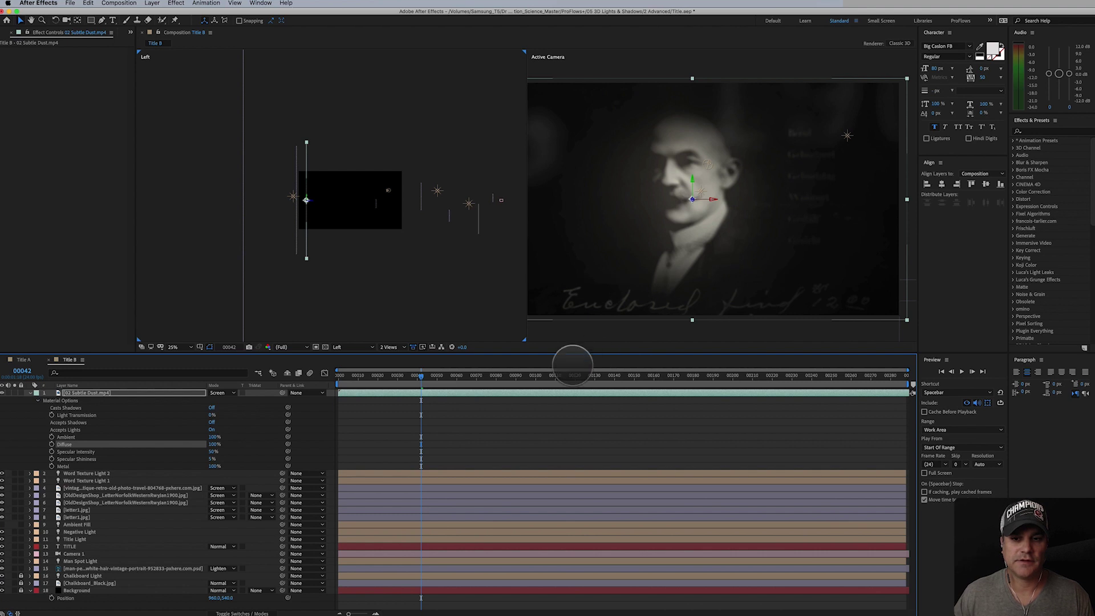
Reposition the dust layer in depth in the Left view until it nearly fills the camera view
left_click_drag(446, 372, 564, 387)
left_click_drag(306, 201, 255, 201)
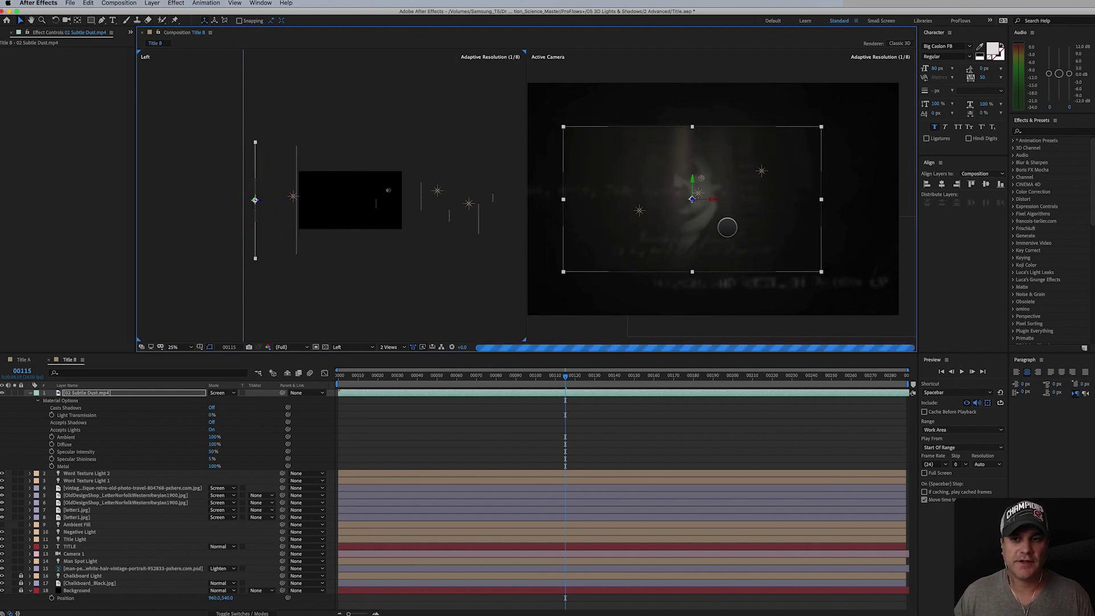
left_click_drag(255, 200, 397, 200)
key("space")
left_click_drag(575, 394, 482, 400)
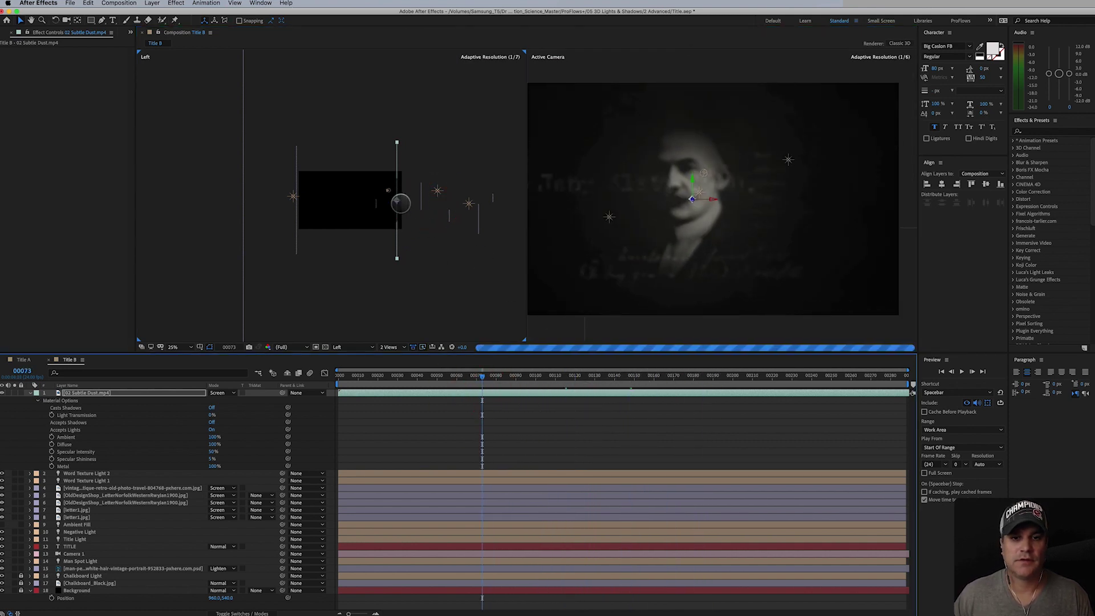
left_click_drag(397, 200, 329, 198)
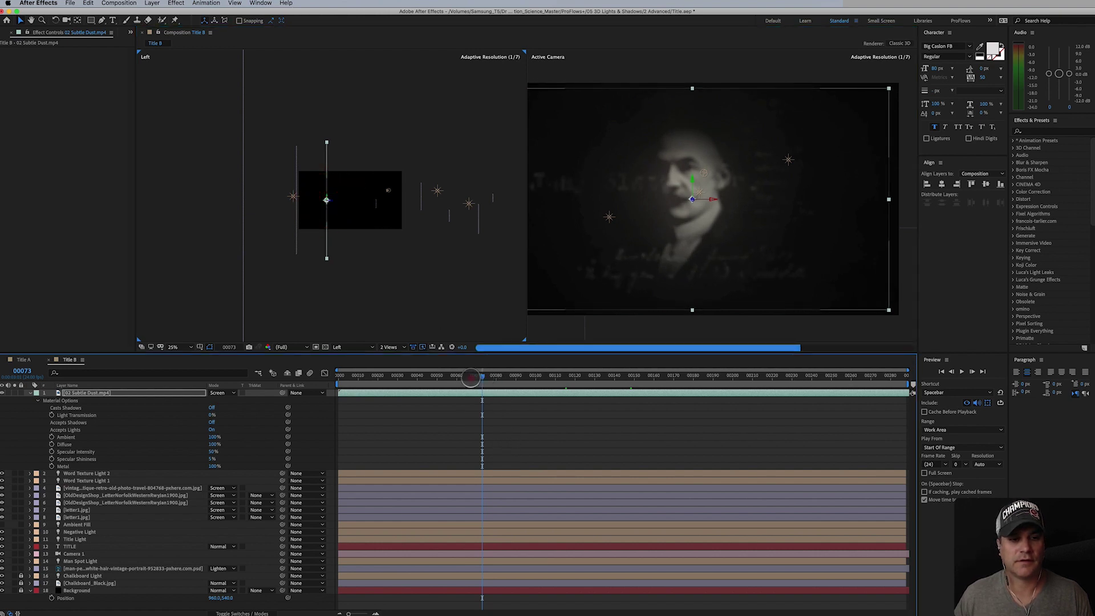
left_click_drag(459, 377, 483, 389)
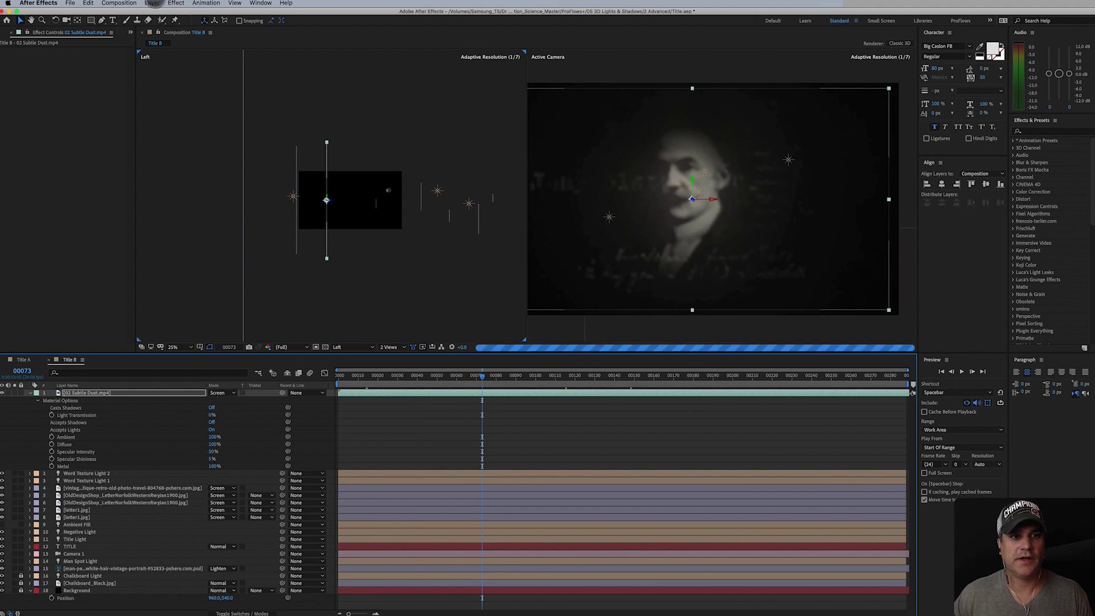
Create a near-white Point light named 'subtle dust light' with Casts Shadows off
left_click(153, 3)
mouse_move(171, 12)
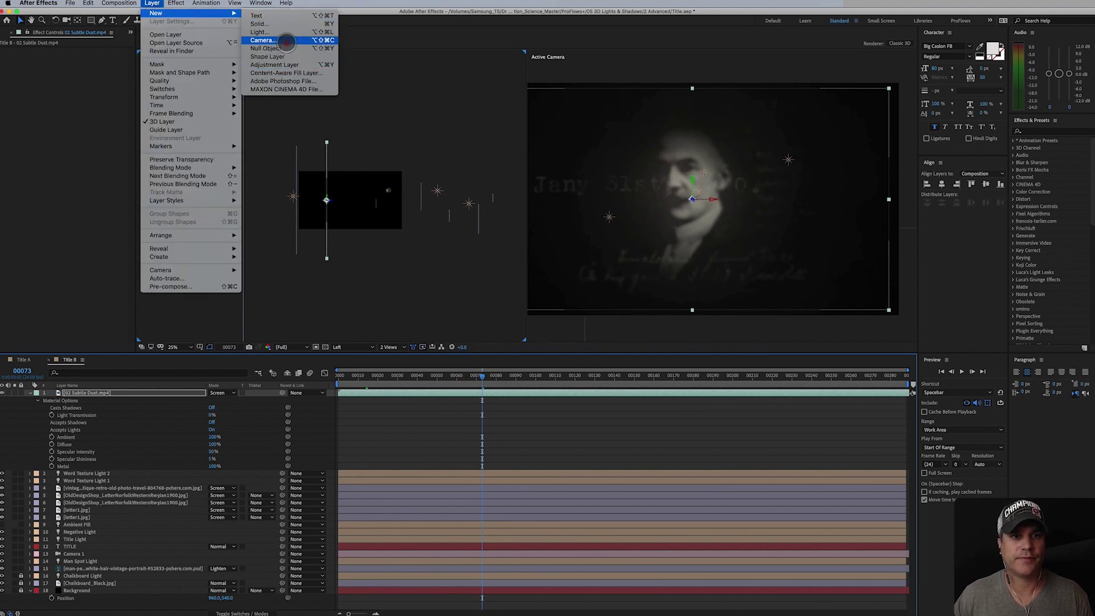
left_click(287, 31)
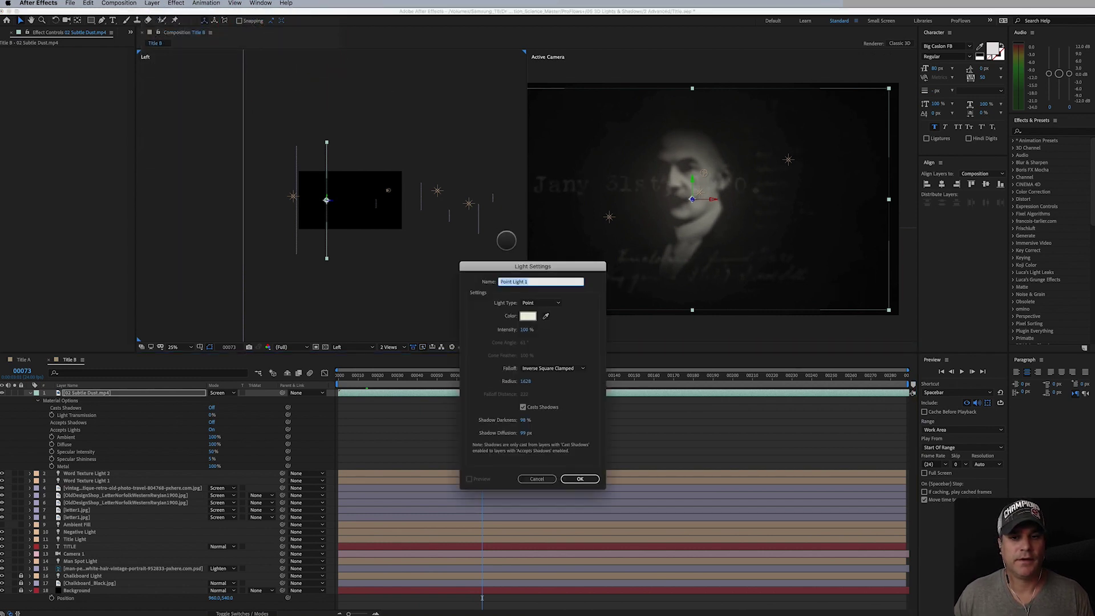
left_click(530, 316)
left_click(281, 307)
left_click(460, 306)
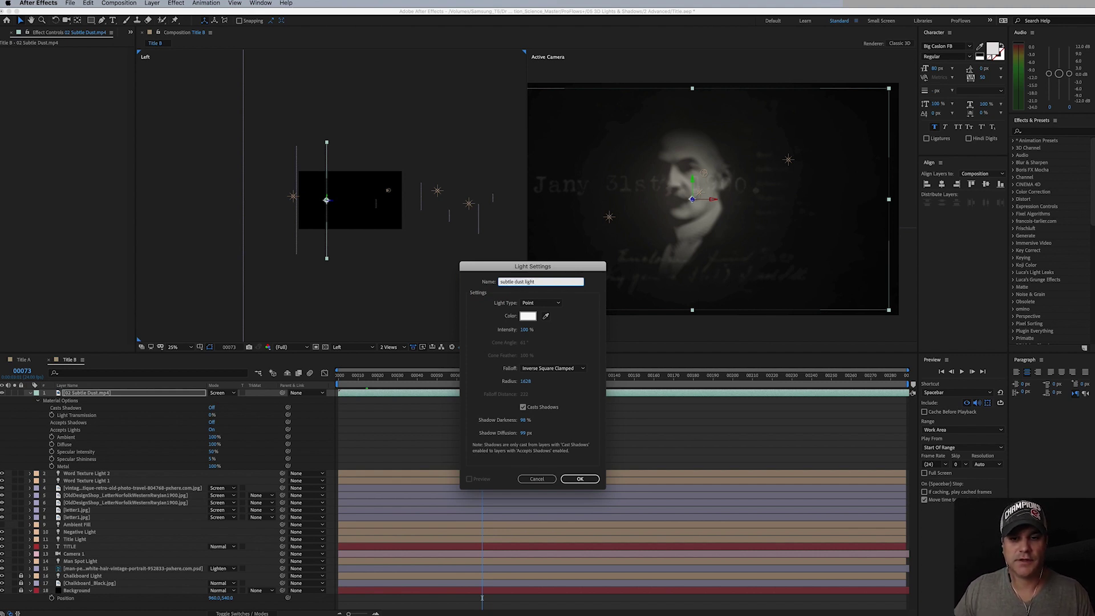
left_click(534, 407)
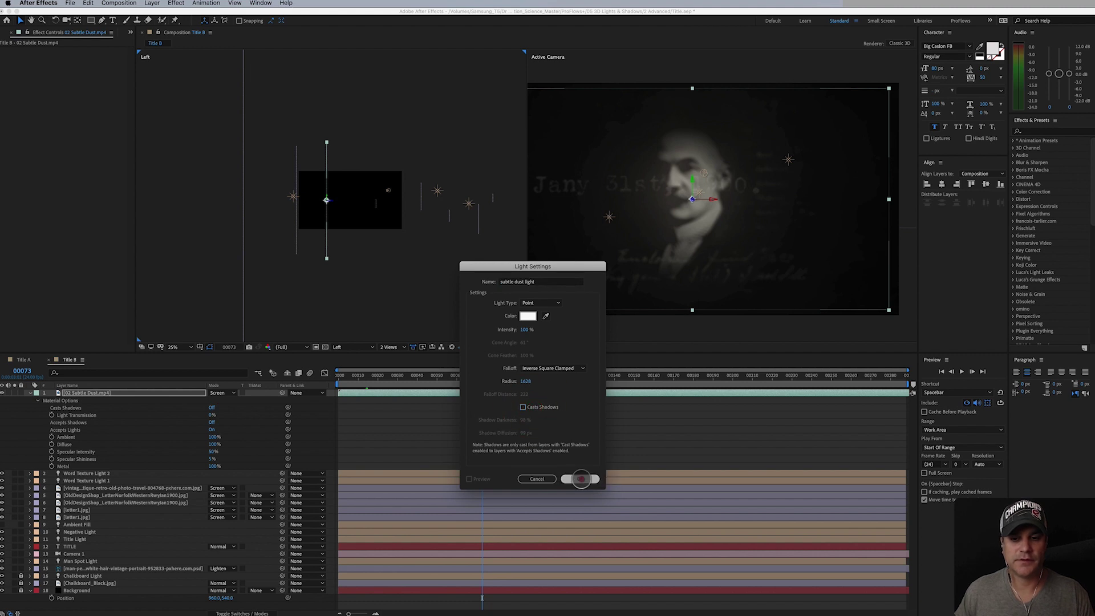
left_click(581, 479)
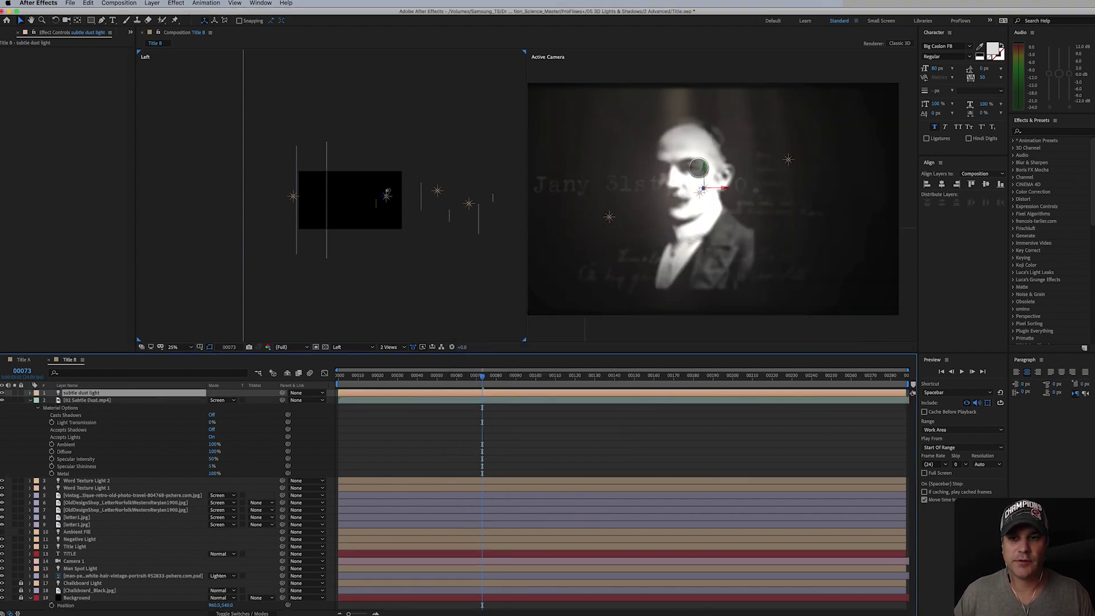
Move the subtle dust light above and behind the portrait and lower its Intensity to 25%
left_click(703, 168)
left_click_drag(703, 167, 714, 29)
left_click_drag(384, 154, 425, 161)
key("a")
key("a")
left_click_drag(212, 407, 199, 428)
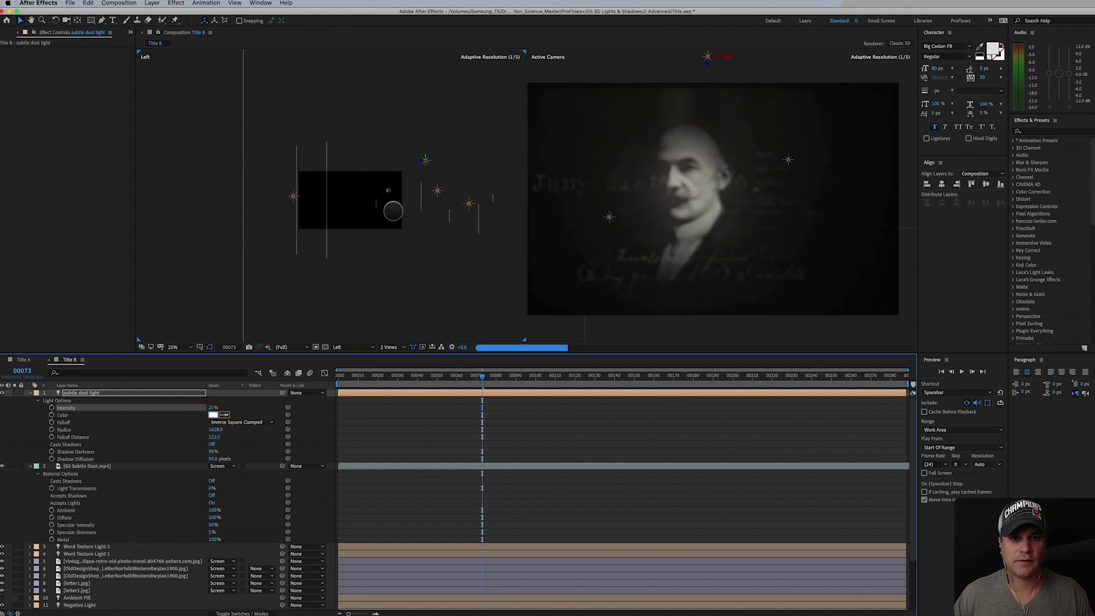
mouse_move(423, 160)
left_mouse_down()
mouse_move(379, 164)
mouse_move(414, 159)
left_mouse_up()
Scale the 02 Subtle Dust.mp4 footage up to 151%
left_click(85, 466)
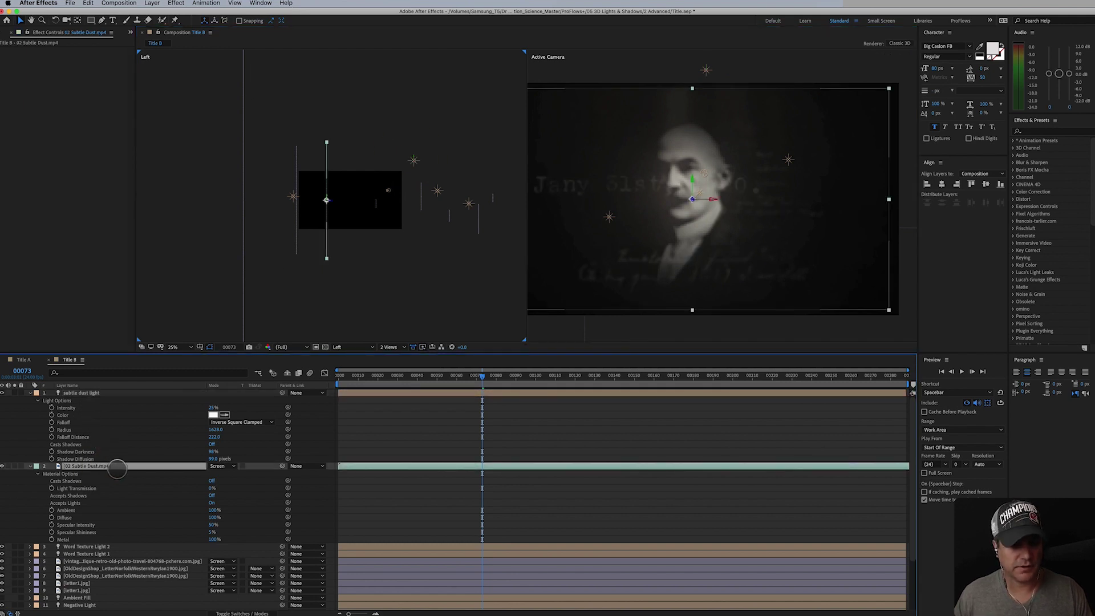
key("s")
left_click_drag(220, 474, 224, 477)
left_click_drag(482, 377, 662, 391)
left_click_drag(231, 474, 238, 469)
left_click_drag(685, 378, 709, 391)
Add a 25% Intensity keyframe for the subtle dust light on the portrait frame 128
left_click(349, 393)
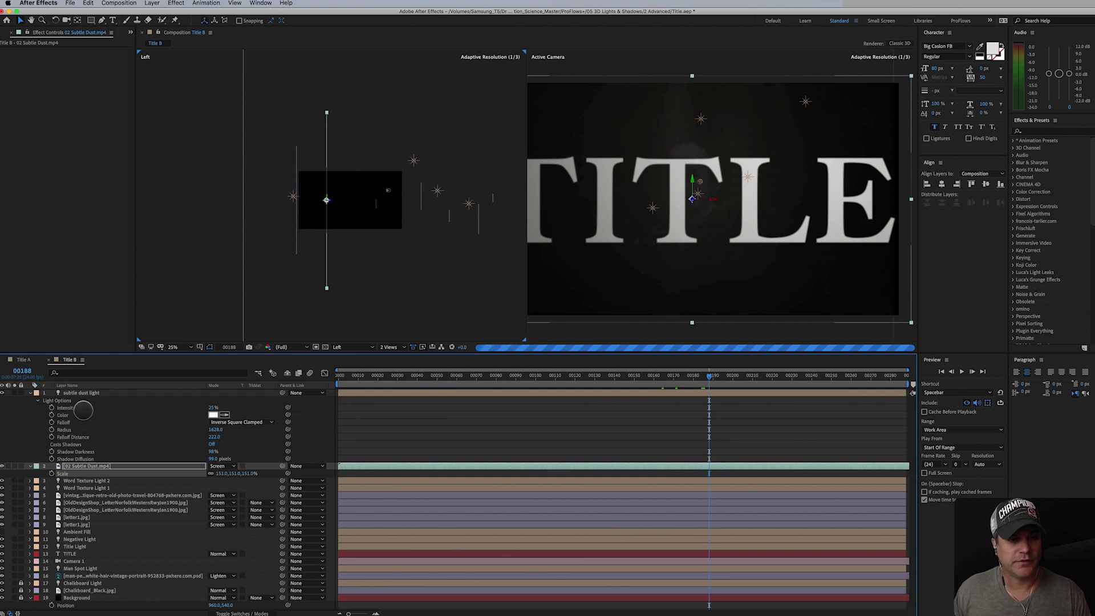
left_click(69, 407)
left_click_drag(684, 375, 592, 388)
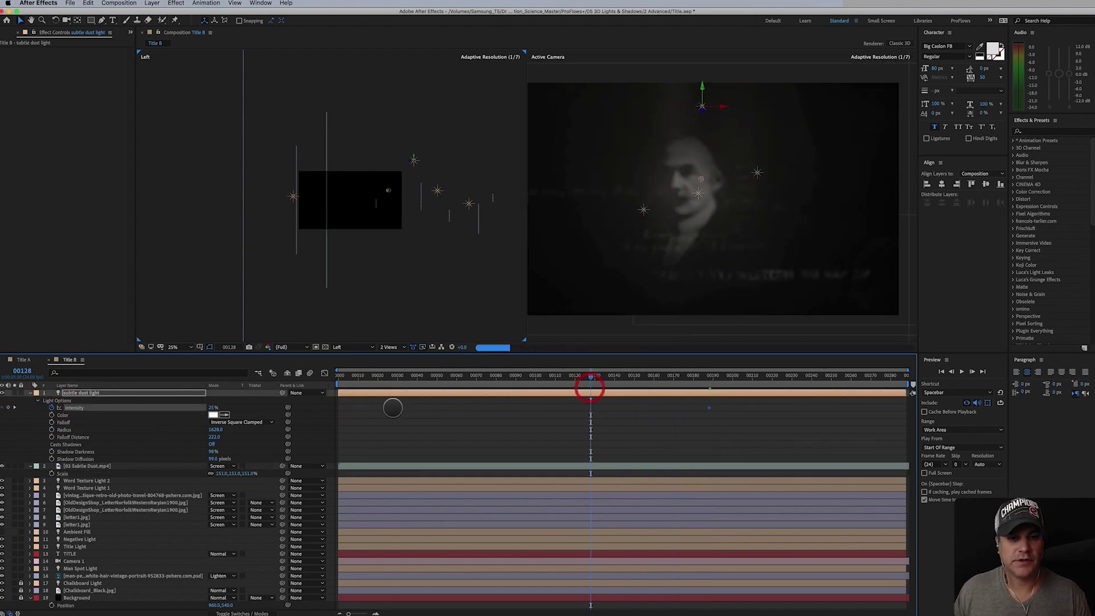
left_click(7, 408)
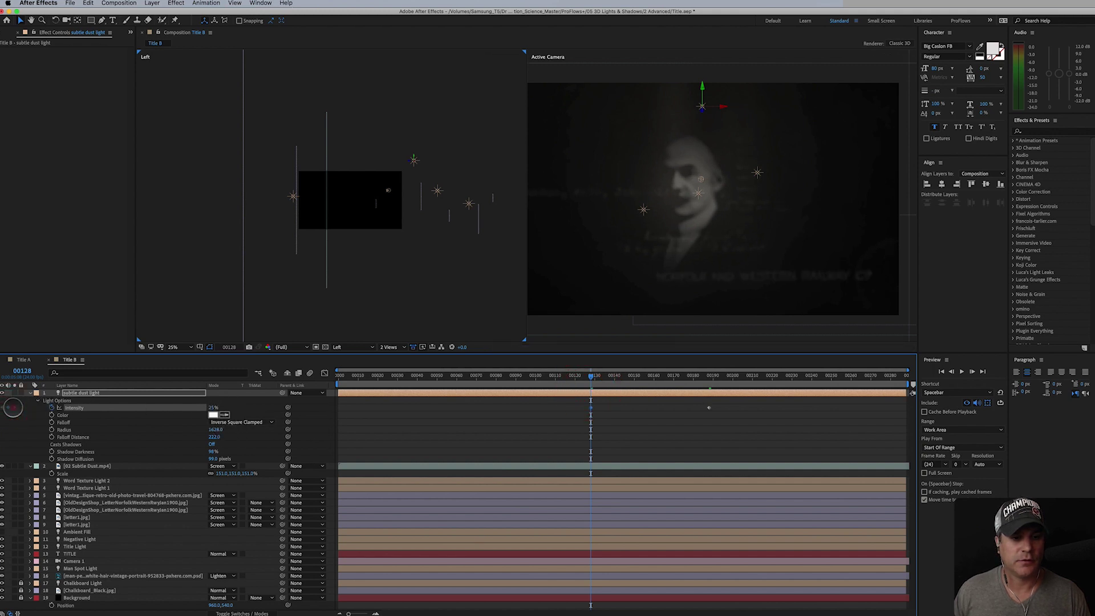
left_click(12, 408)
Set Intensity to 0% at frame 188, then collapse the light and dust layers
left_click_drag(213, 407, 175, 415)
left_click(216, 408)
key("Return")
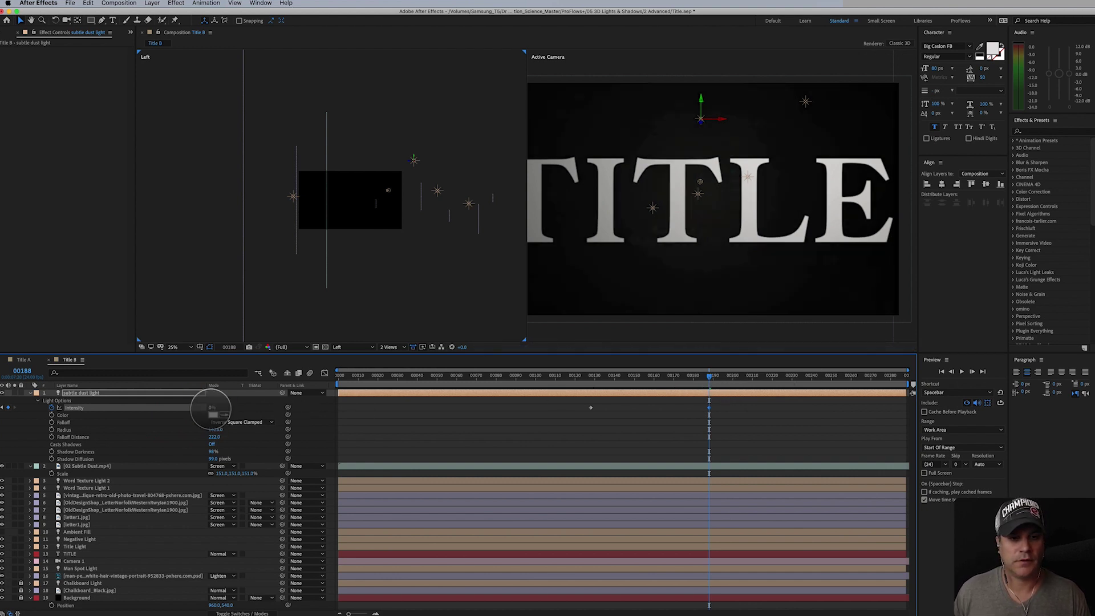
left_click_drag(206, 410, 209, 416)
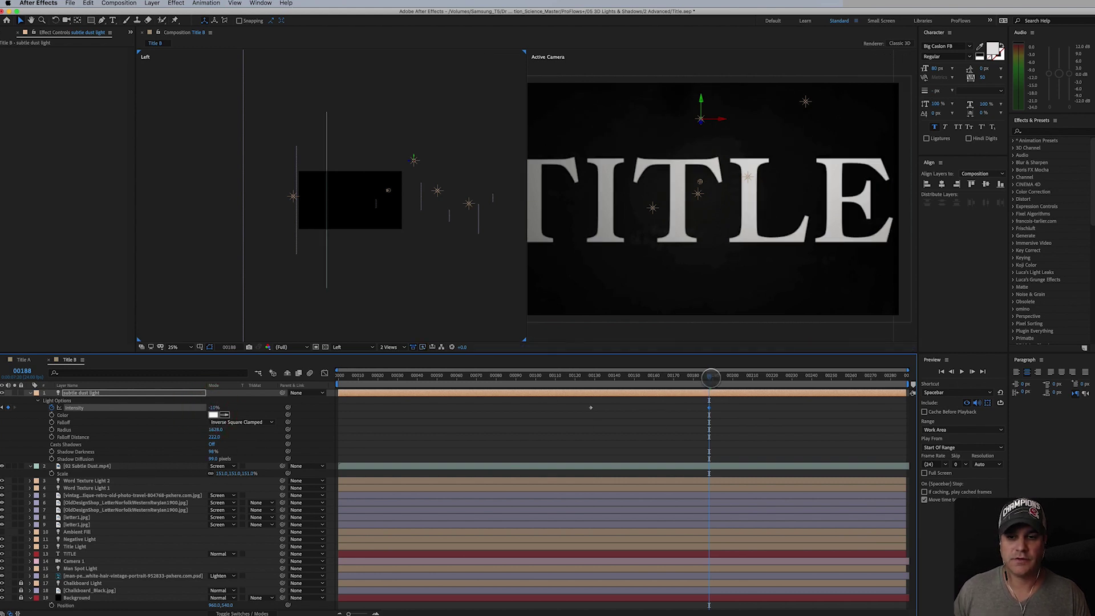
left_click_drag(711, 376, 396, 416)
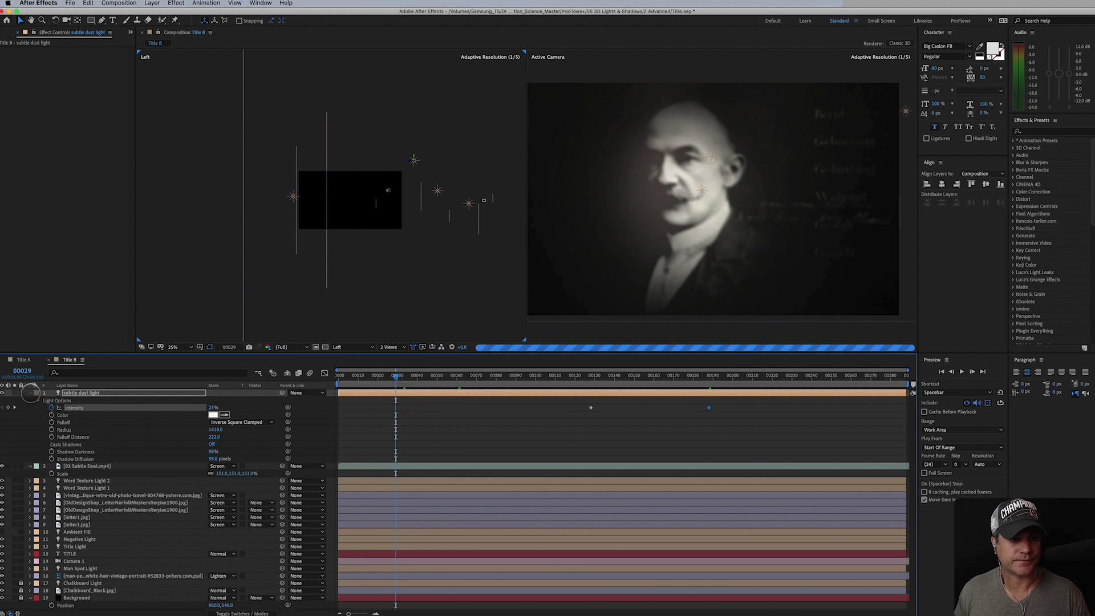
left_click(31, 393)
left_click(31, 400)
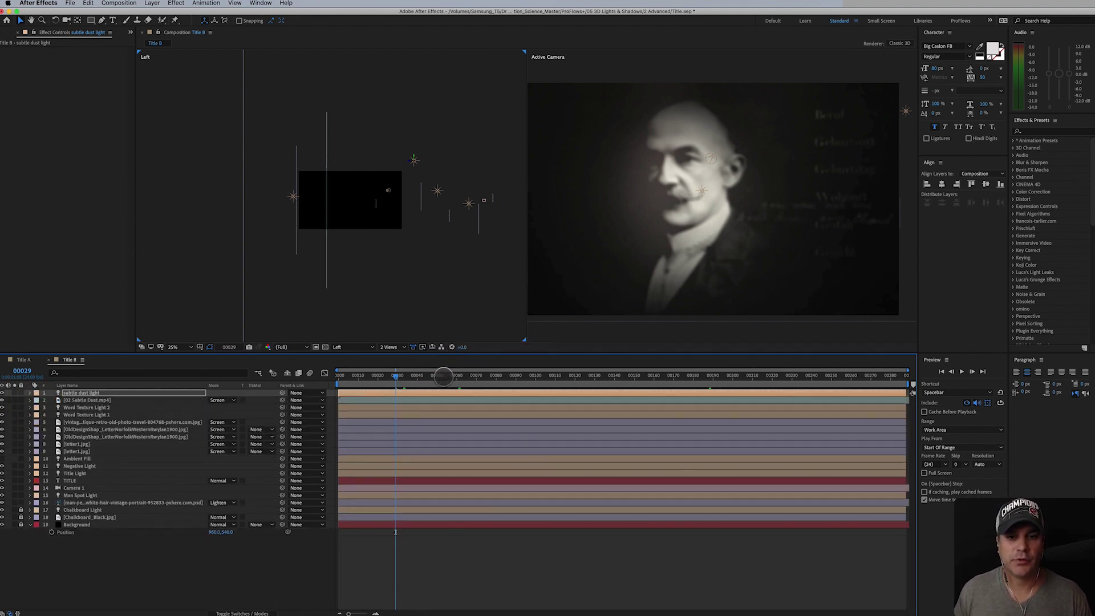
Add the OldDesignShop old letter image from the Project panel to the timeline
left_click_drag(443, 376, 557, 381)
left_click(9, 32)
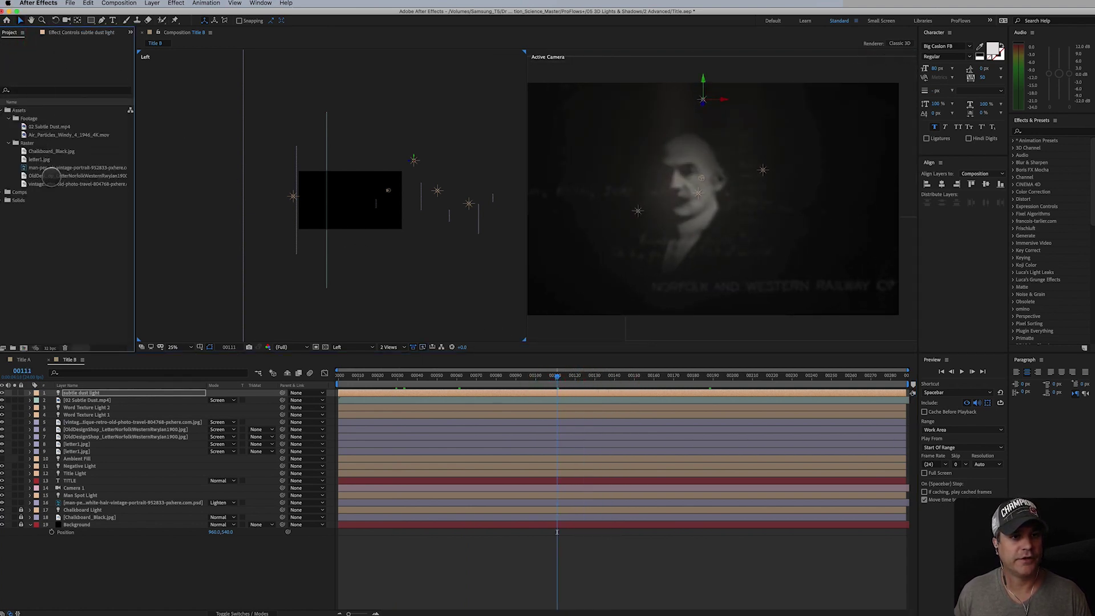
left_click(54, 175)
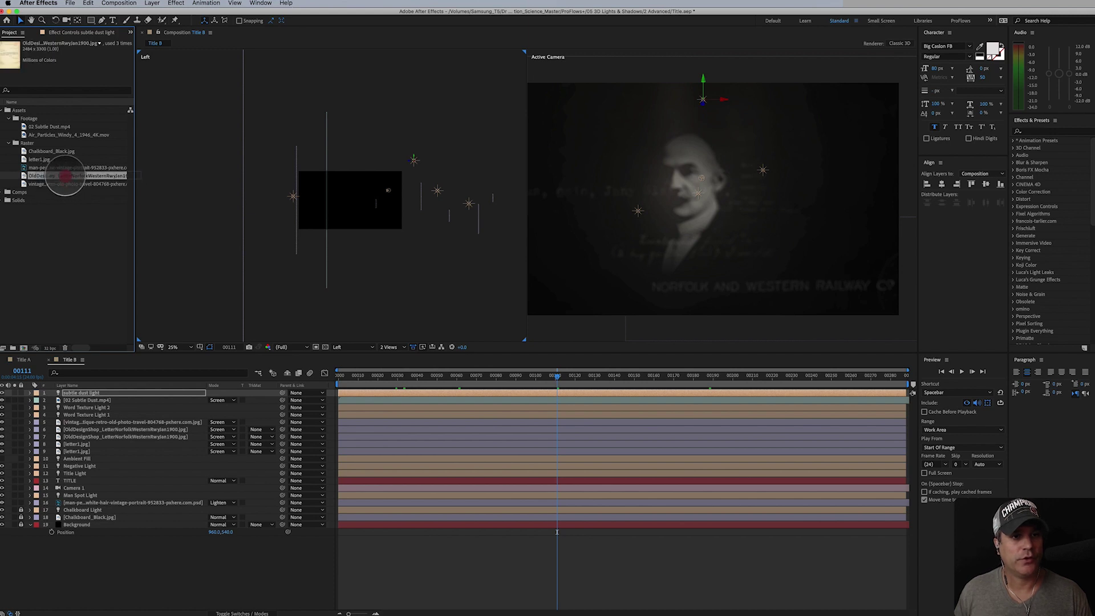
left_click_drag(64, 177, 86, 418)
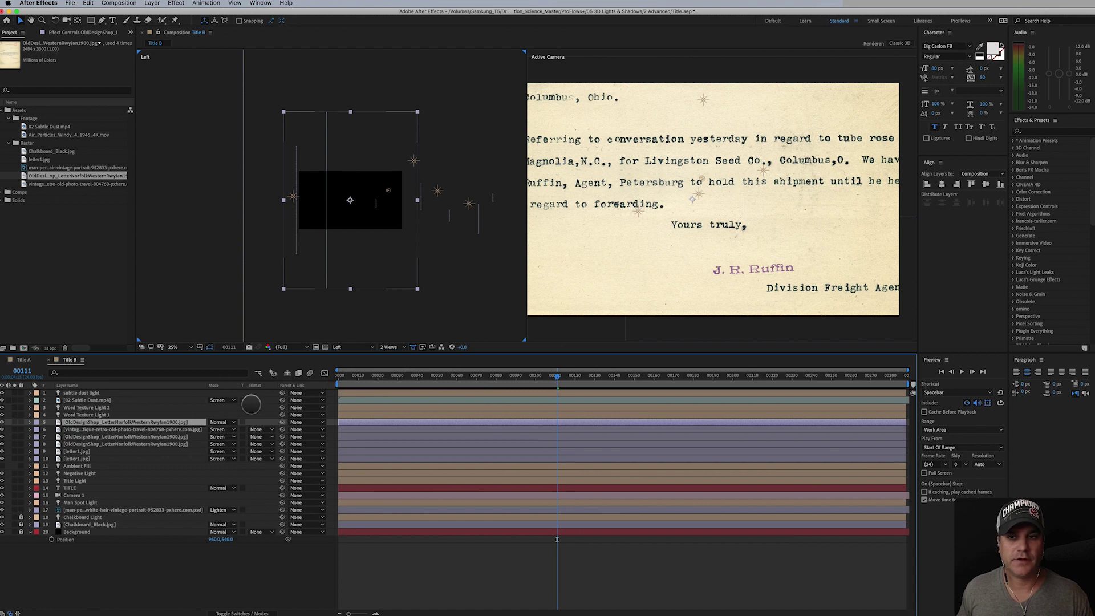
Copy the vintage photo's Invert, Black & White and Levels effects onto the letter layer
left_click(100, 429)
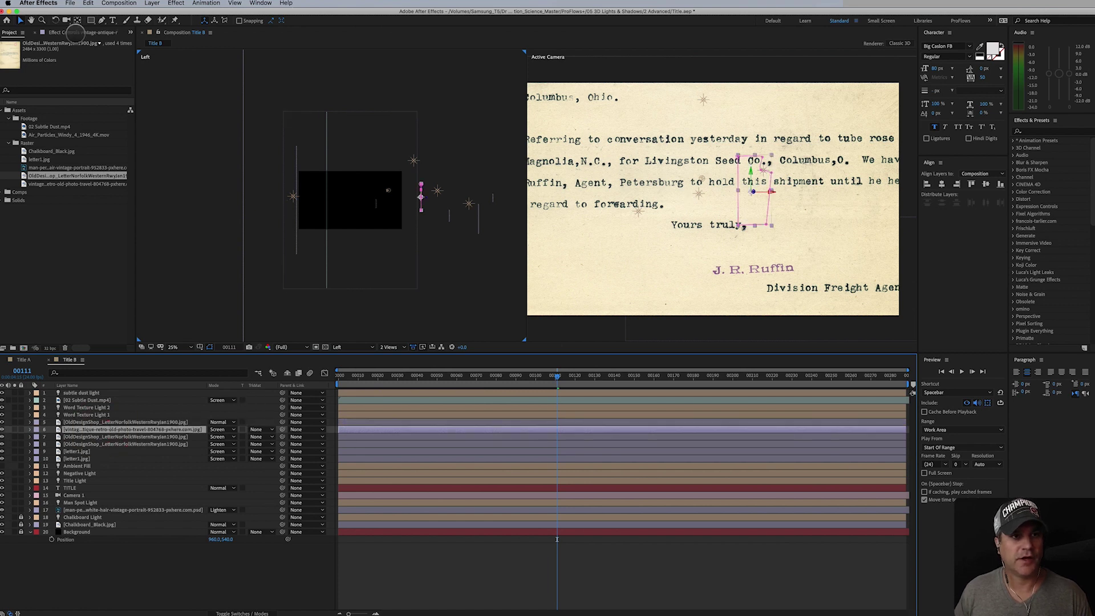
left_click(74, 32)
left_click(27, 50)
left_click(27, 79, "shift")
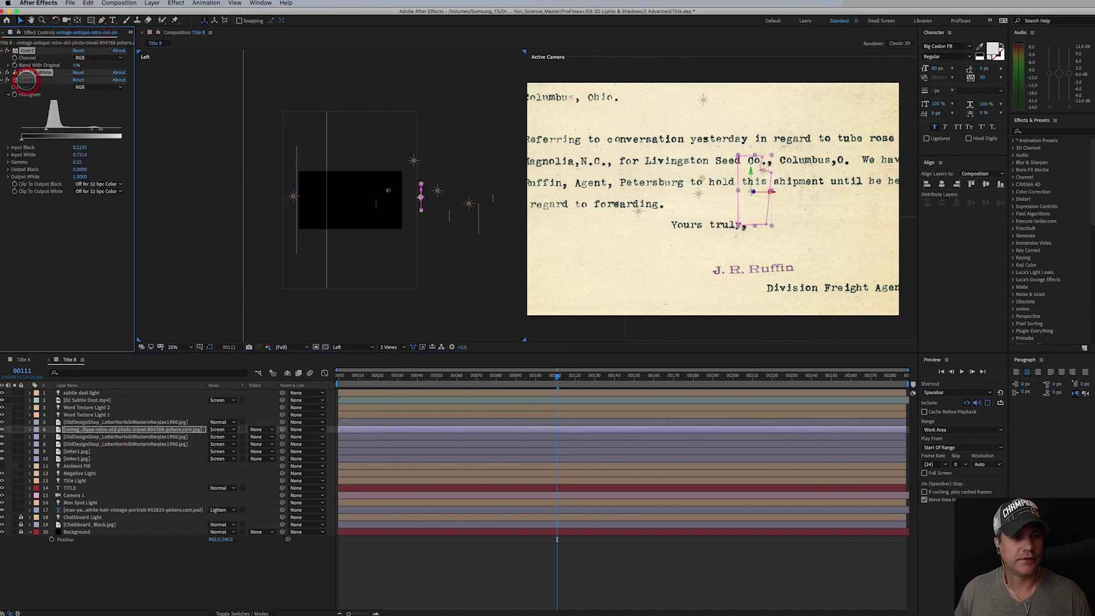
left_click(94, 422)
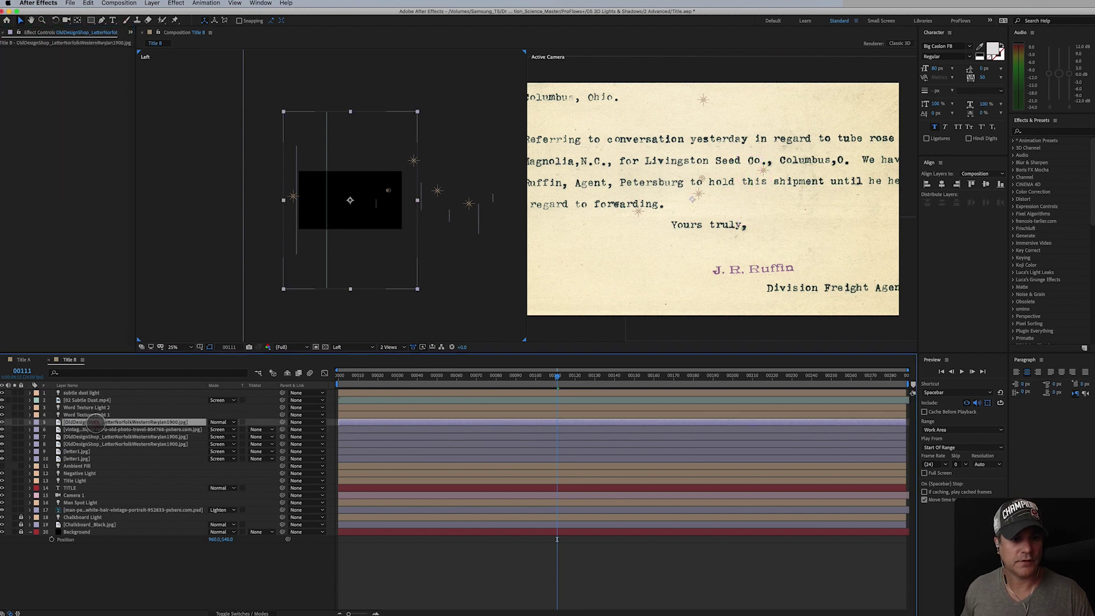
key("super+v")
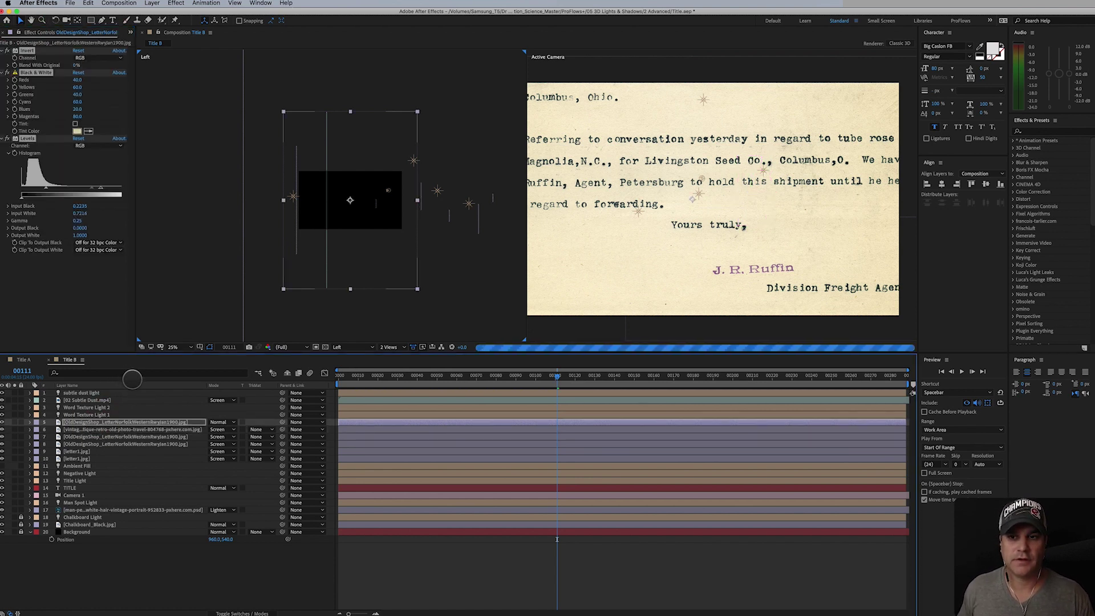
Set the letter layer's blending mode to Screen and make it 3D
left_click(230, 421)
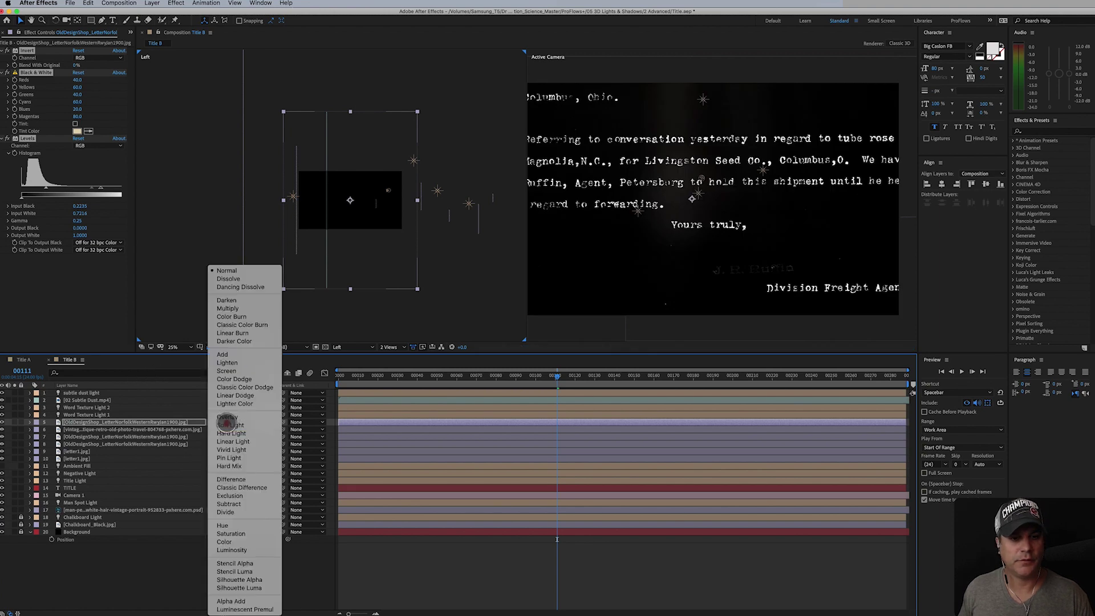
left_click(229, 371)
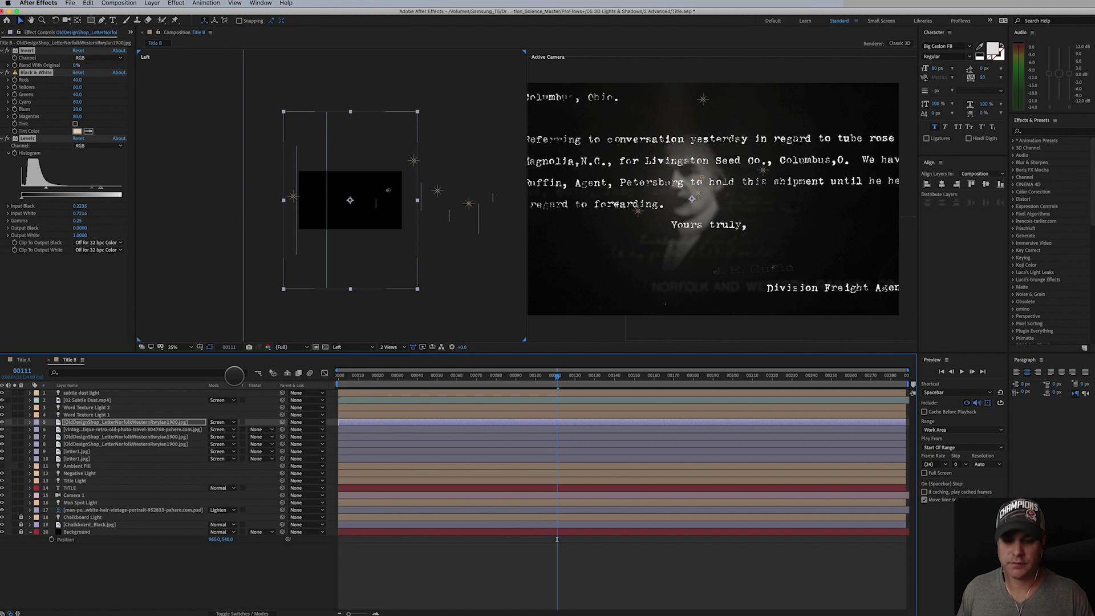
key("p")
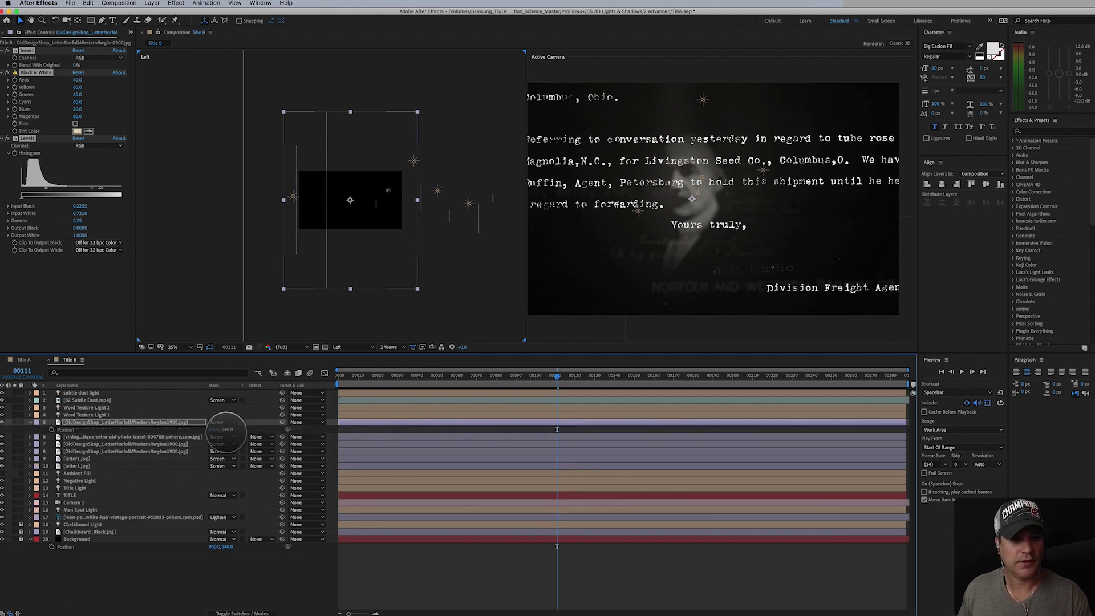
left_click(247, 610)
left_click(255, 422)
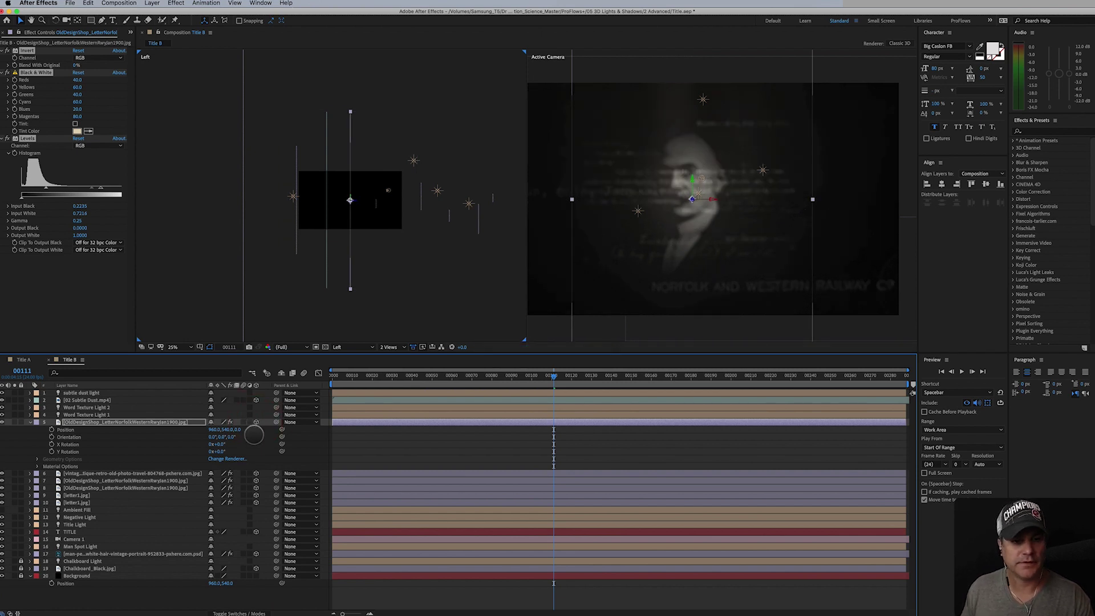
Move the letter layer to about Z -1175 and Y 1117, faint behind the portrait
left_click_drag(237, 429, 25, 440)
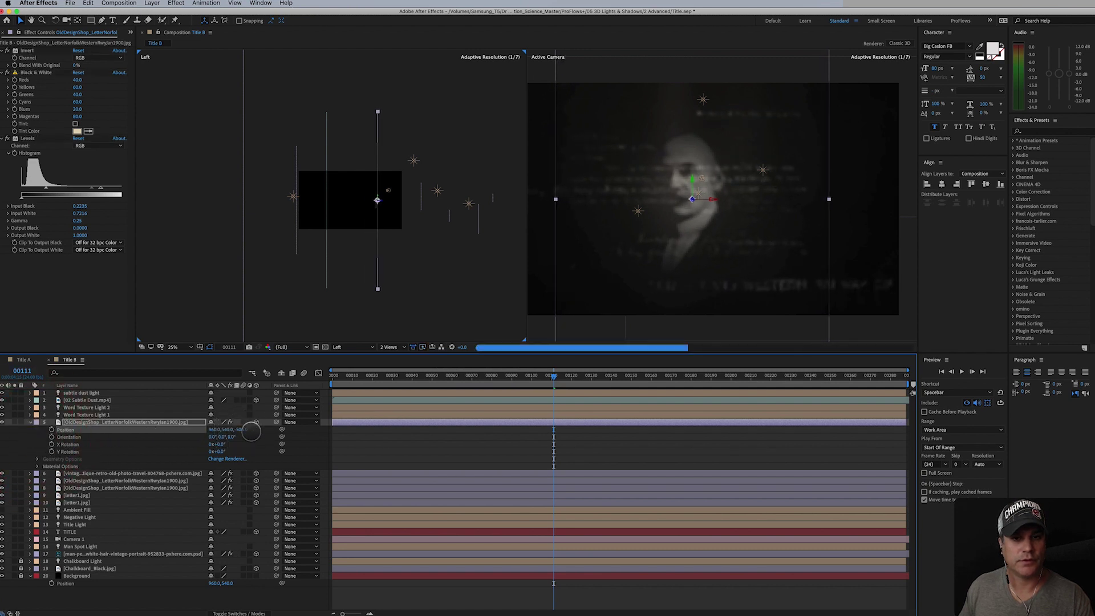
left_click_drag(265, 437, 9, 471)
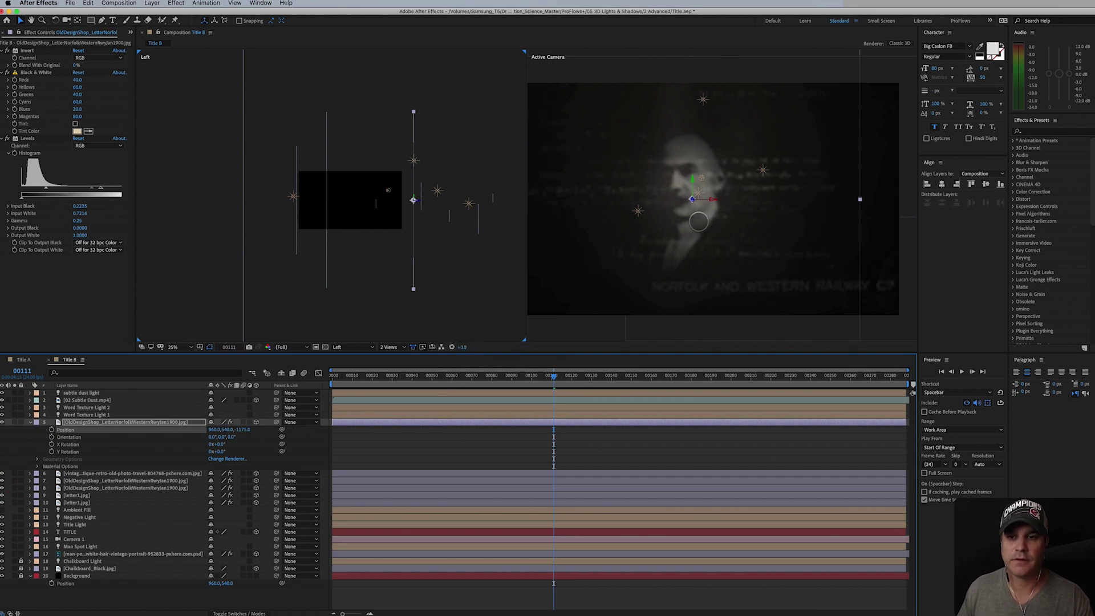
left_click_drag(693, 225, 703, 303)
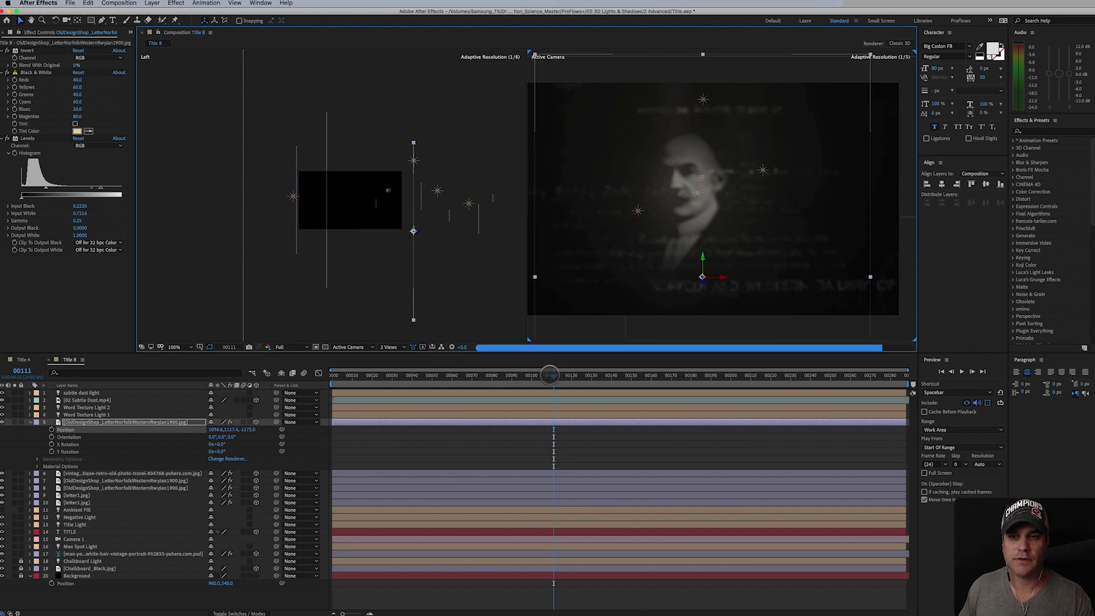
left_click_drag(545, 376, 738, 391)
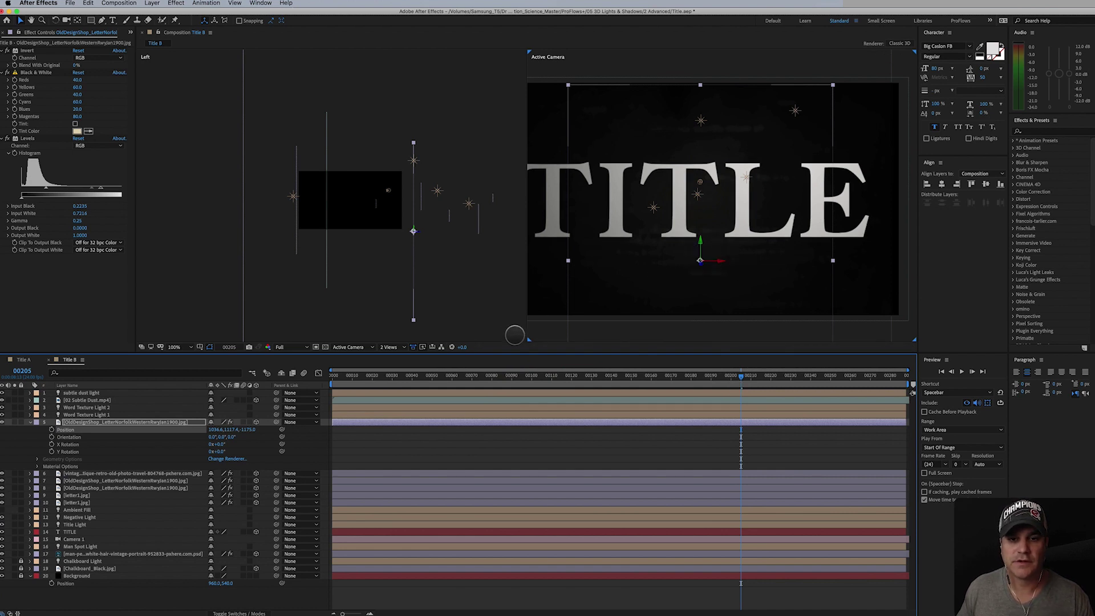
mouse_move(419, 230)
left_mouse_down()
mouse_move(321, 239)
mouse_move(430, 234)
left_mouse_up()
Undo the last depth change, preview earlier frames, and reveal all layers' animated properties
left_click(430, 234)
key("super+z")
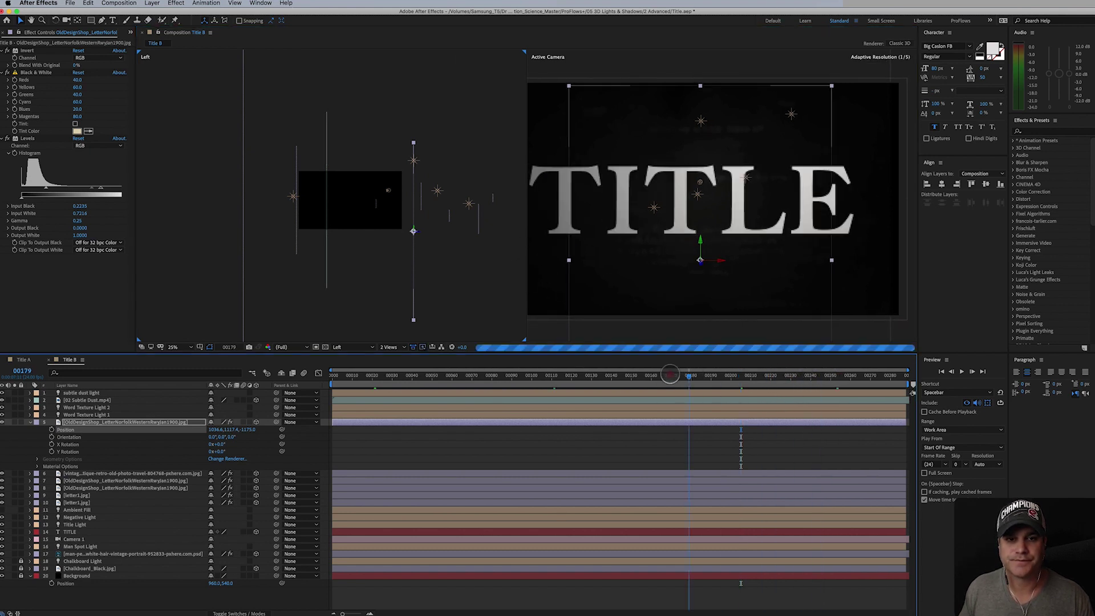
mouse_move(721, 376)
left_mouse_down()
mouse_move(533, 384)
mouse_move(733, 388)
left_mouse_up()
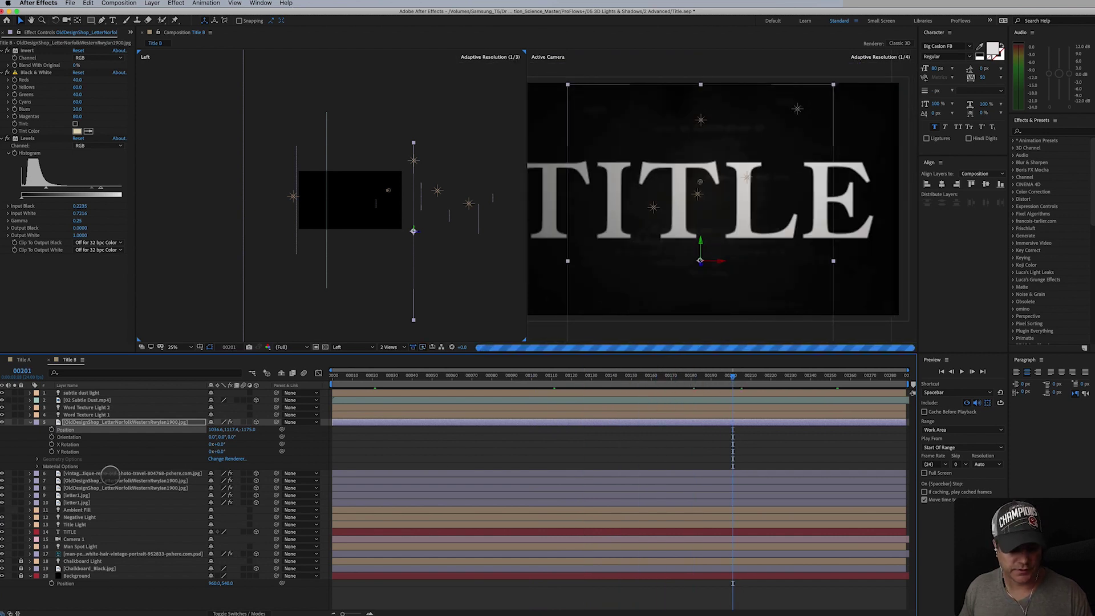
key("super+a")
key("u")
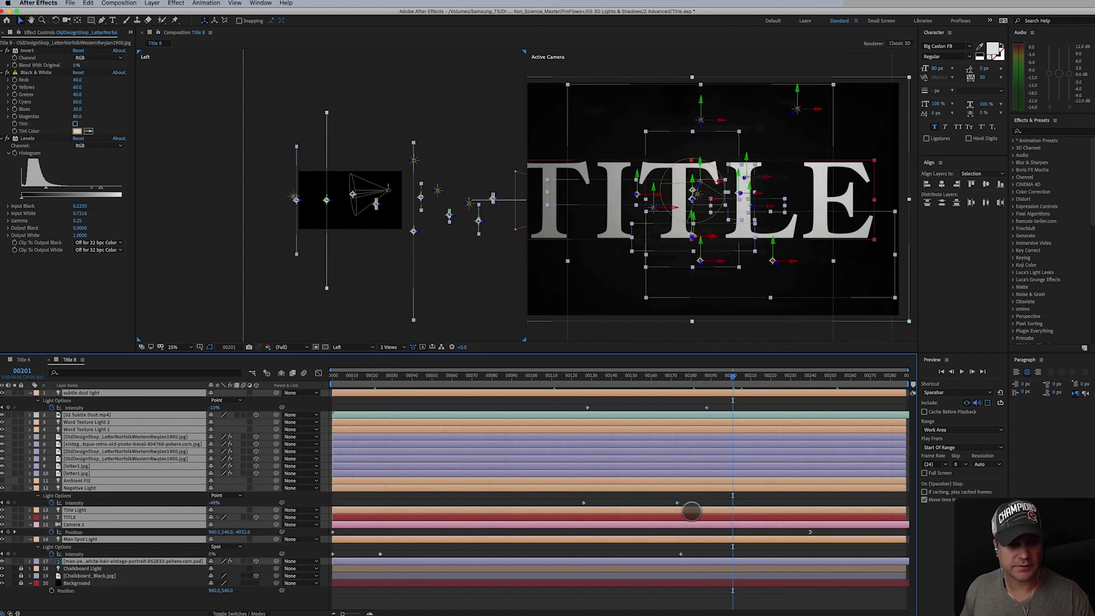
Keyframe the Negative Light's intensity, replacing a -142% attempt with about -48%
left_click(93, 489)
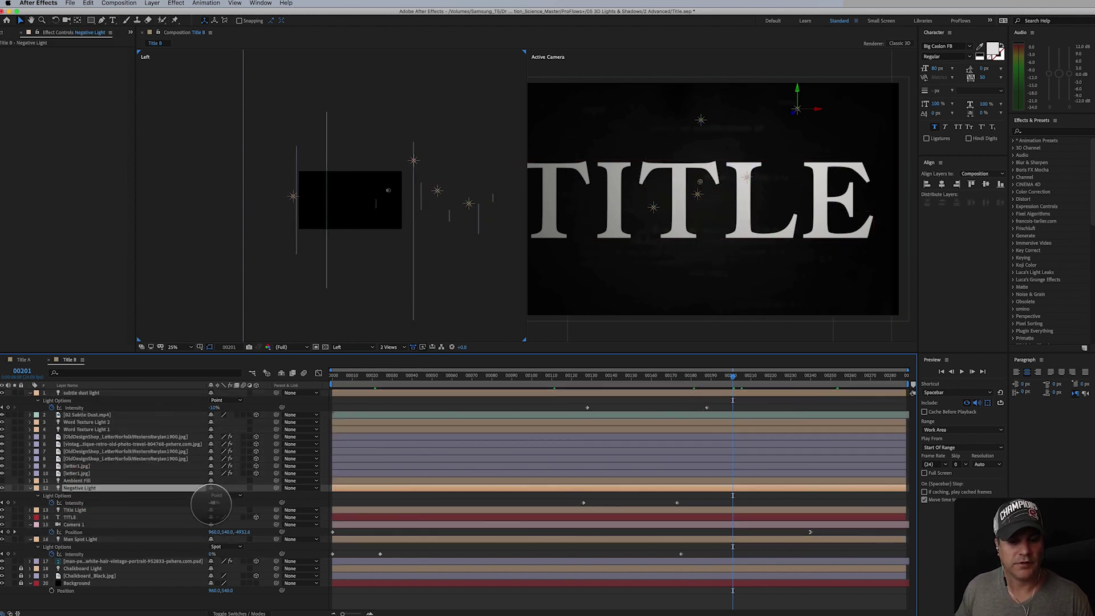
left_click_drag(212, 504, 180, 508)
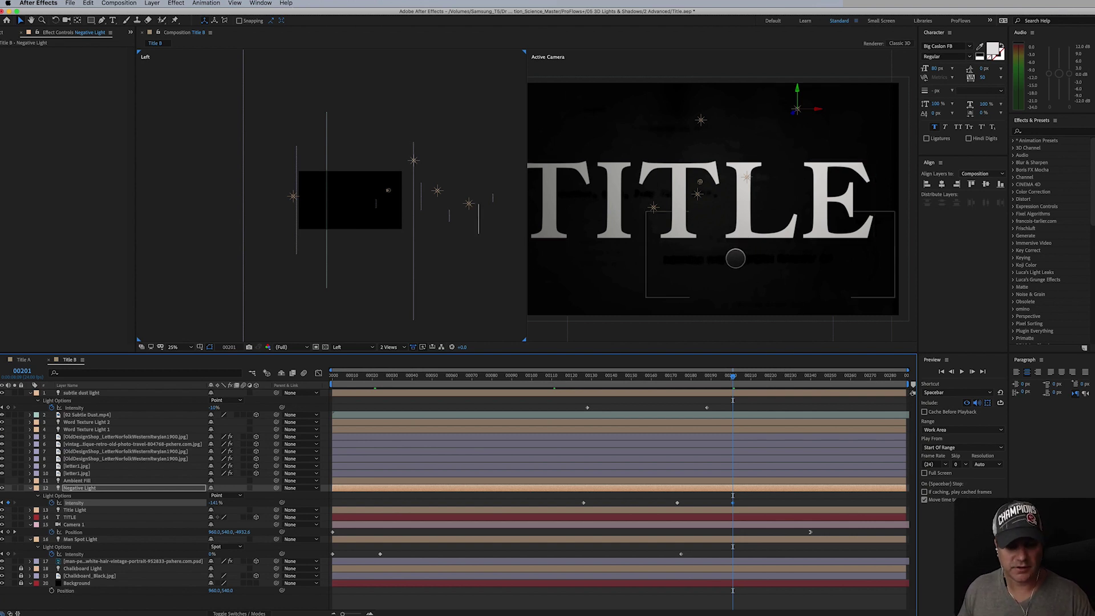
key("Delete")
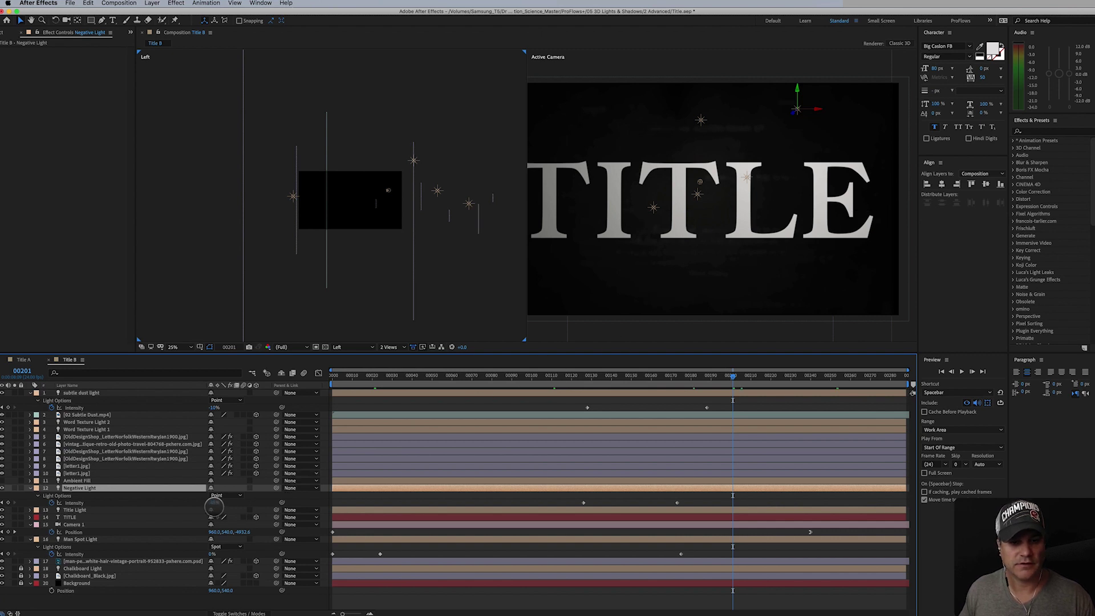
left_click_drag(214, 504, 200, 507)
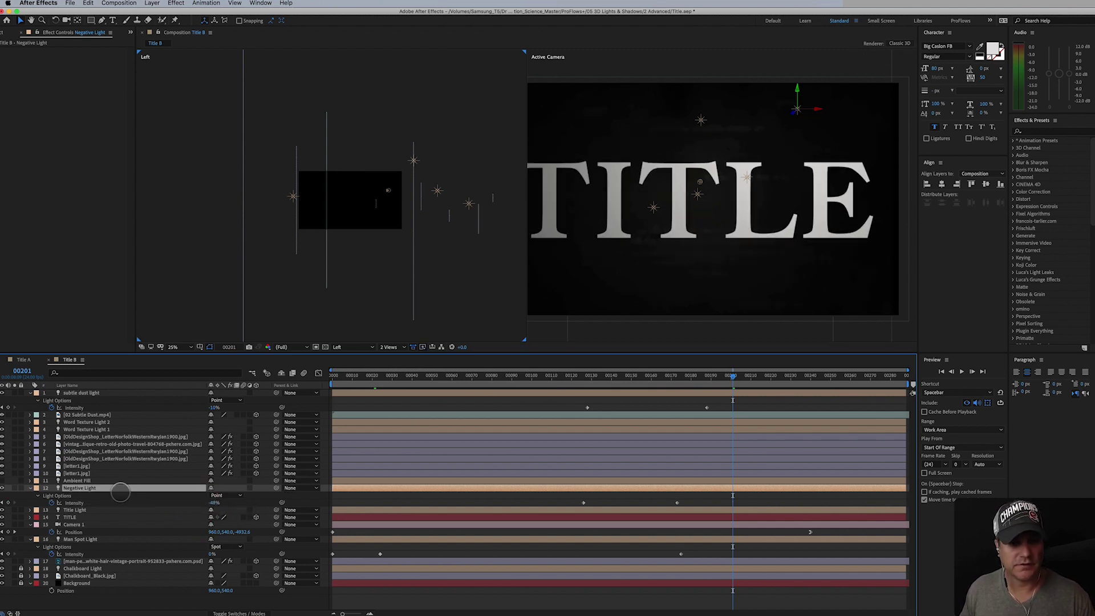
Keyframe layer 5's letter texture opacity from 100% down to 0%, then move to frame 240
left_click(94, 437)
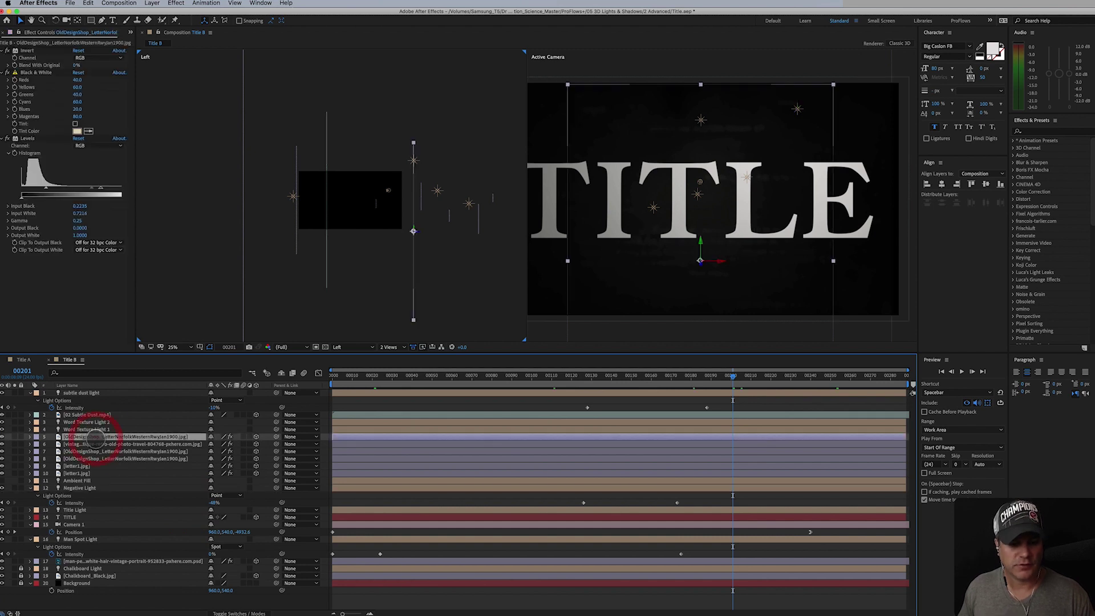
key("t")
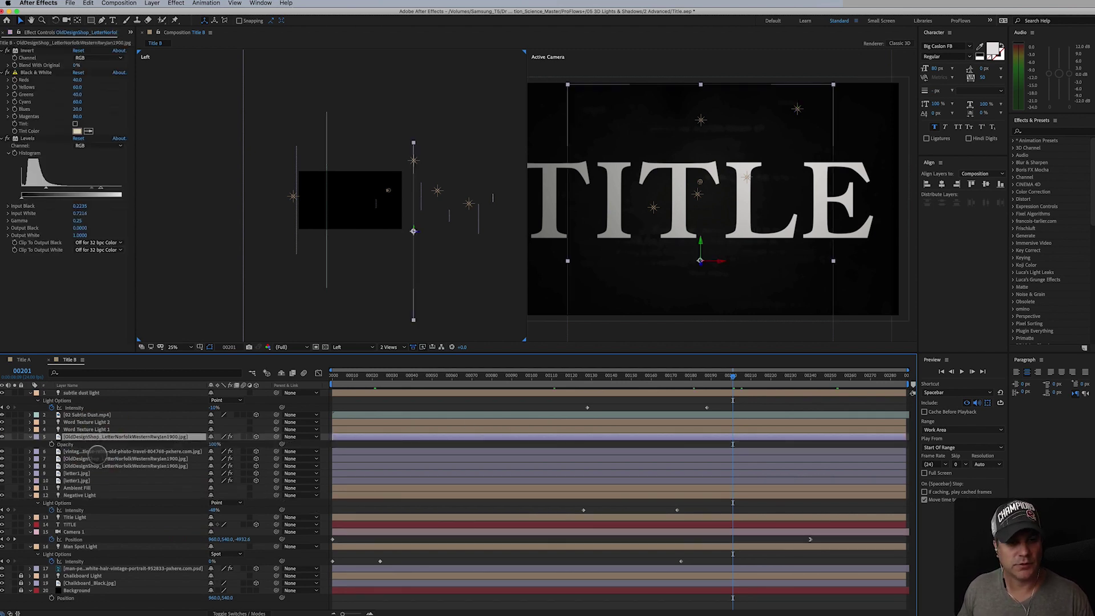
left_click(52, 444)
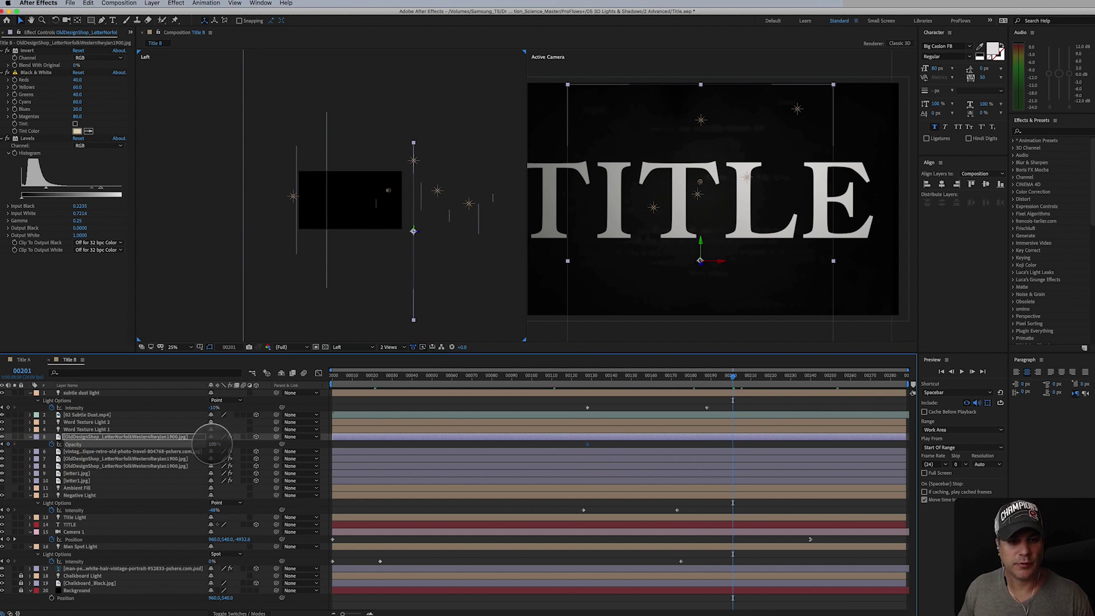
left_click_drag(216, 444, 185, 459)
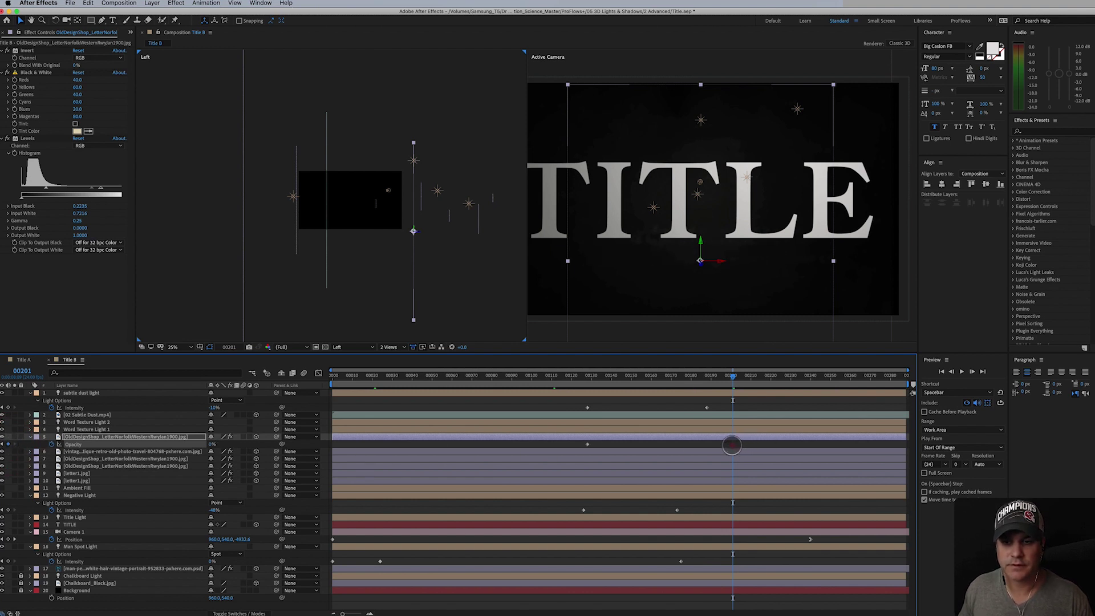
left_click_drag(708, 447, 707, 445)
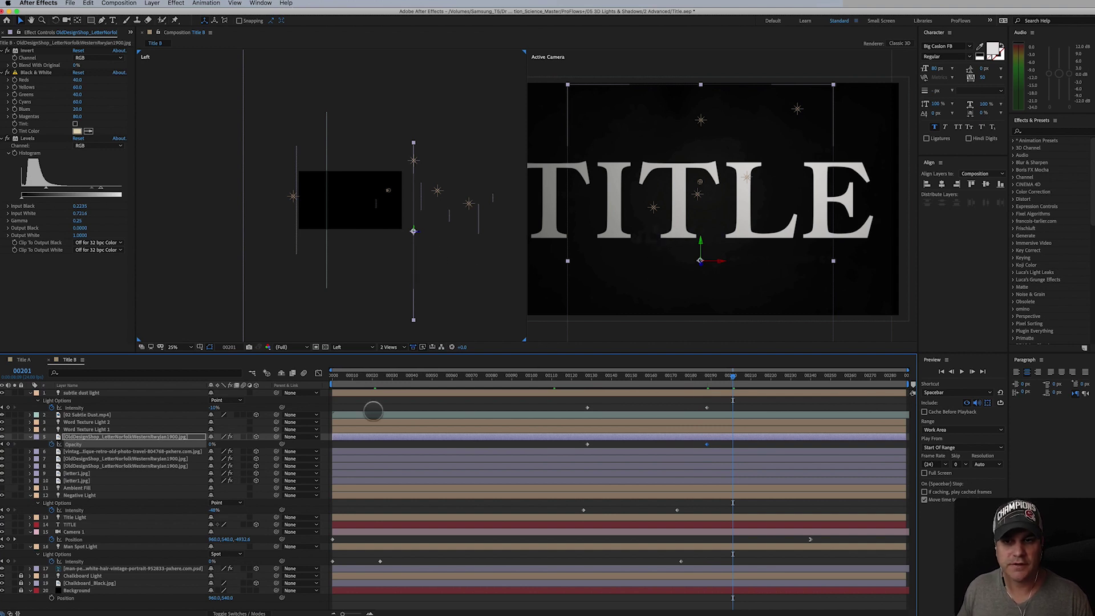
left_click_drag(769, 375, 811, 376)
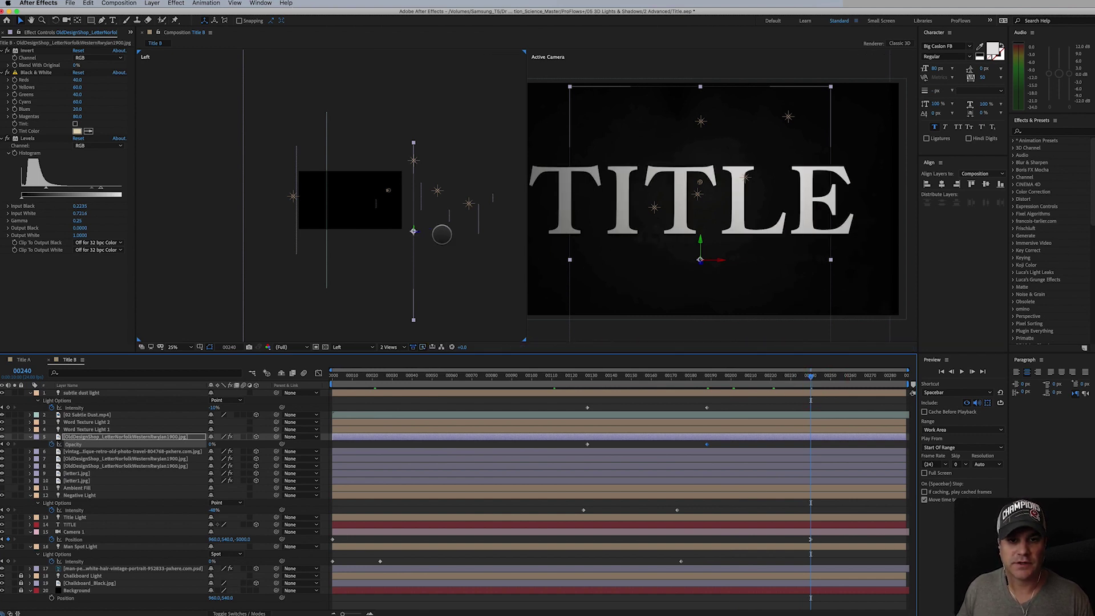
left_click(126, 466)
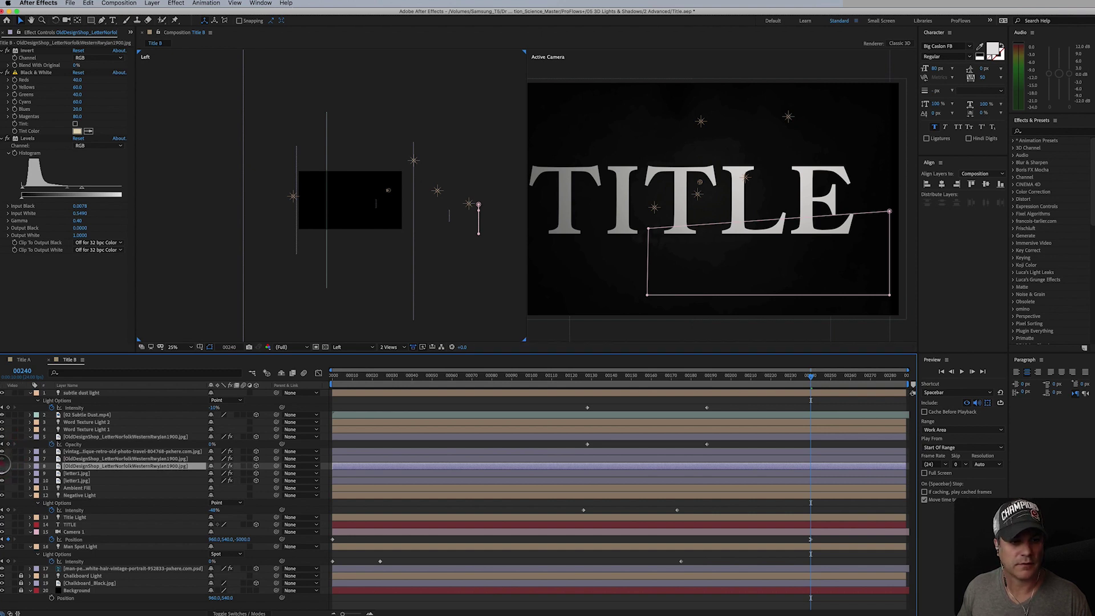
Keyframe letter1.jpg's opacity down to 0%, shift that keyframe earlier, and deselect all layers
left_click(5, 473)
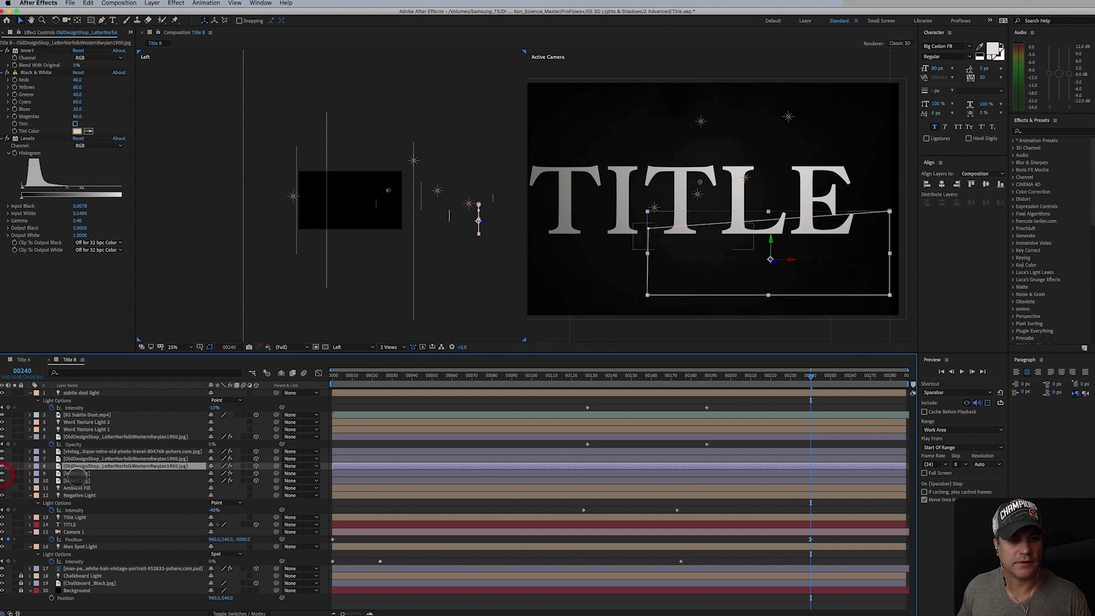
left_click(76, 474)
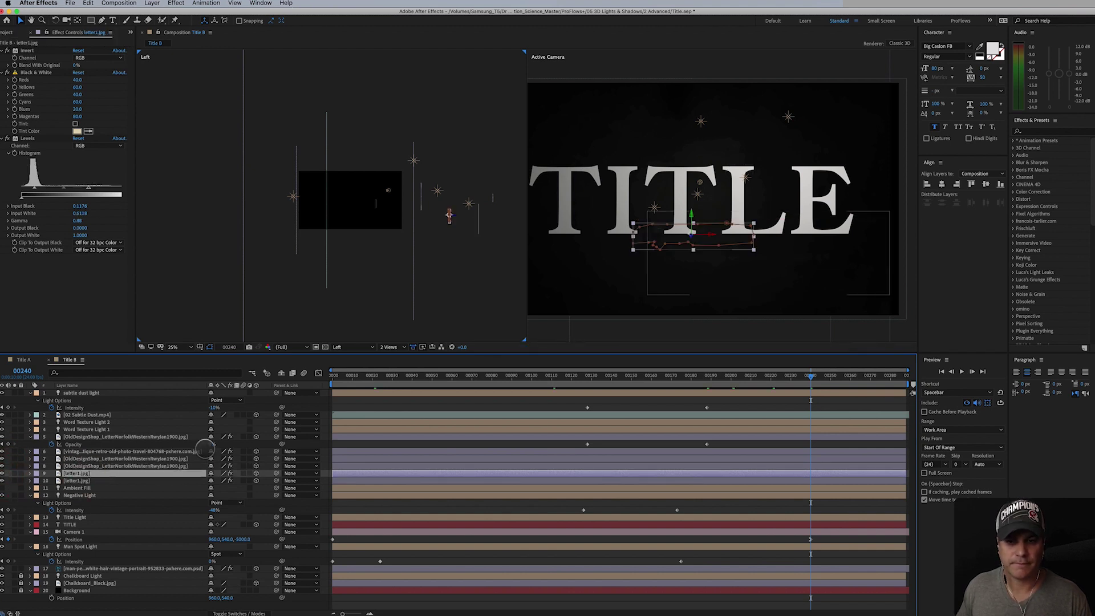
key("t")
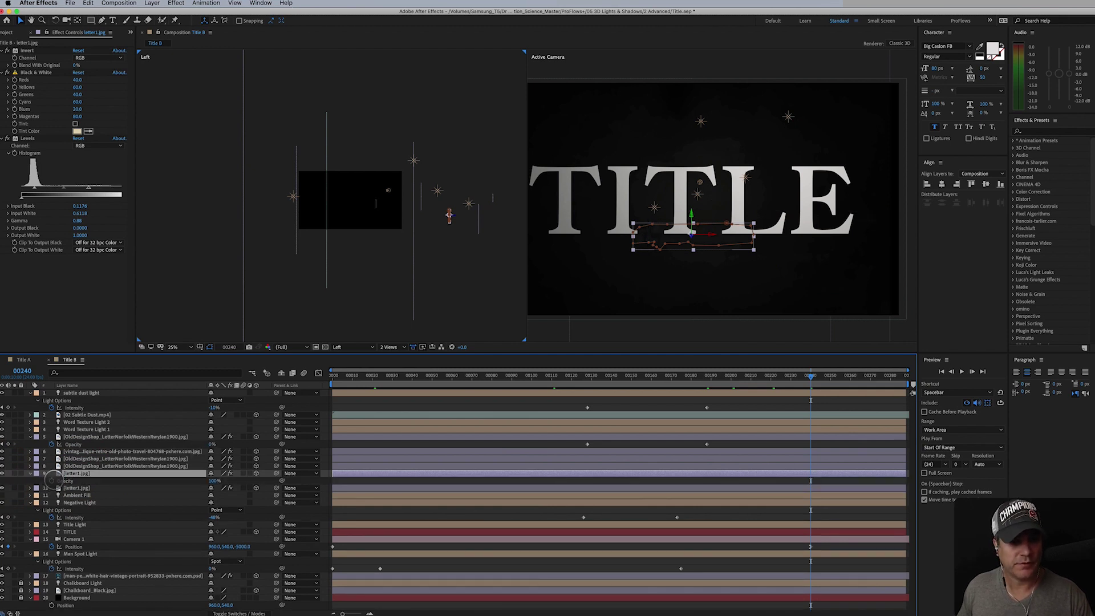
left_click(52, 481)
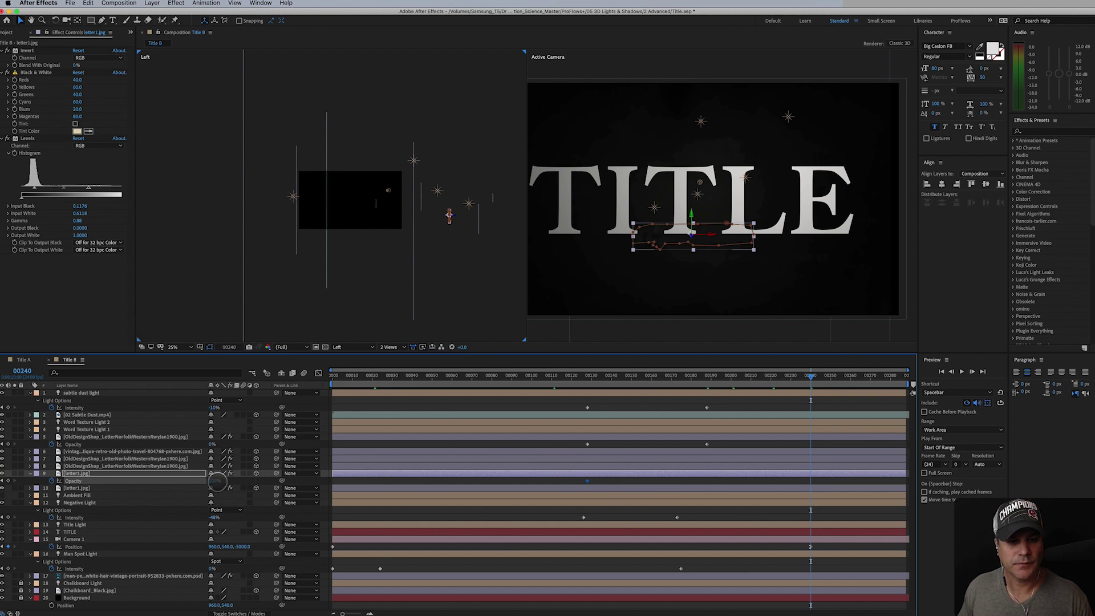
left_click_drag(217, 480, 106, 515)
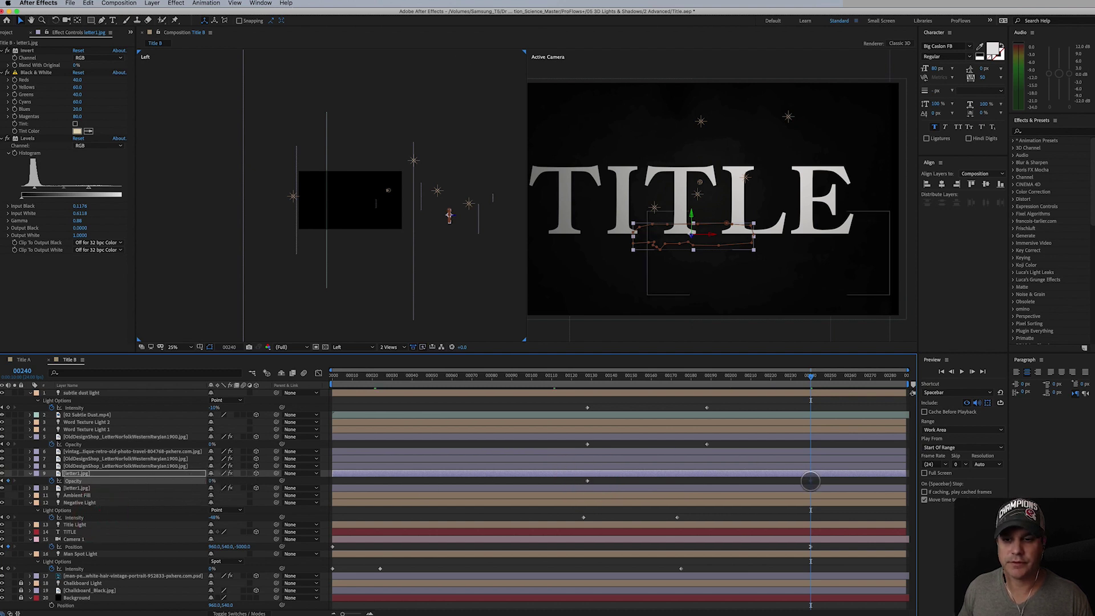
left_click_drag(809, 481, 717, 489)
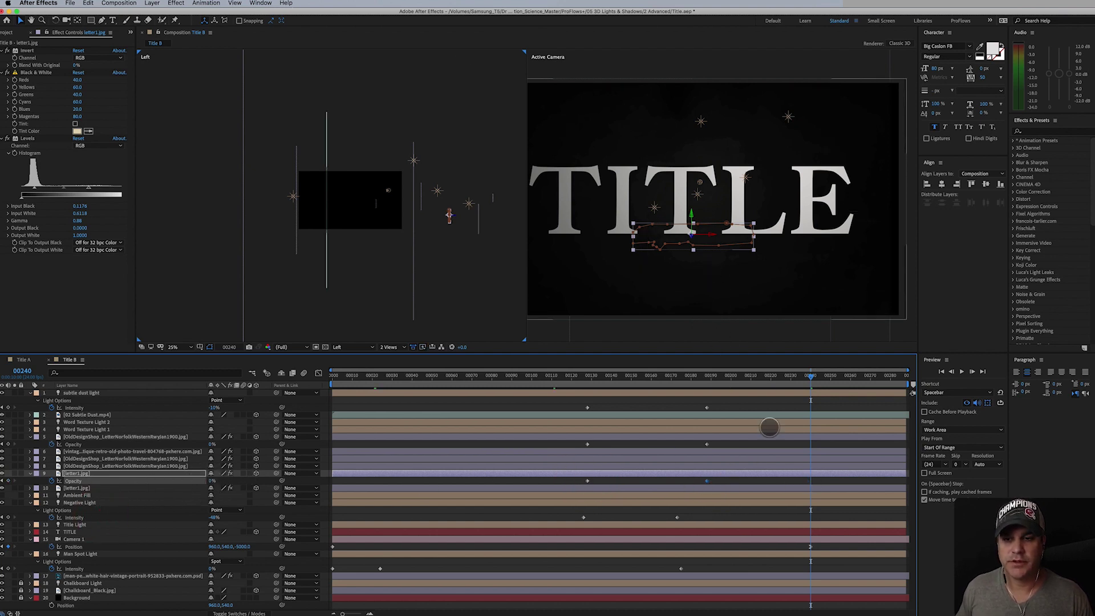
left_click(802, 445)
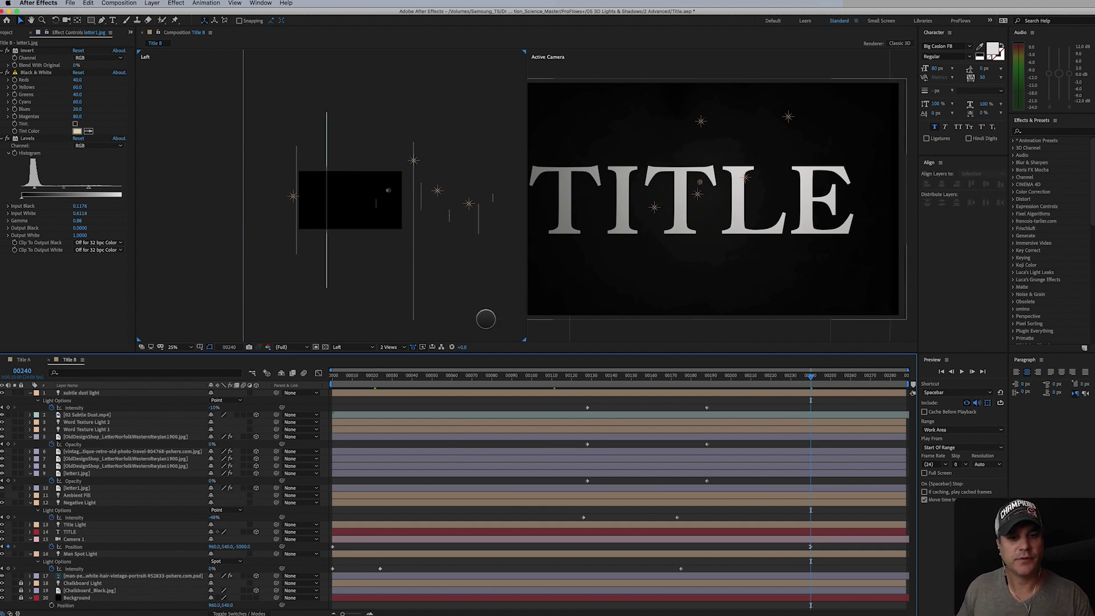
Switch the viewer to 1 View and drag layer 7's letter texture upward over the portrait
left_click(390, 347)
left_click(394, 356)
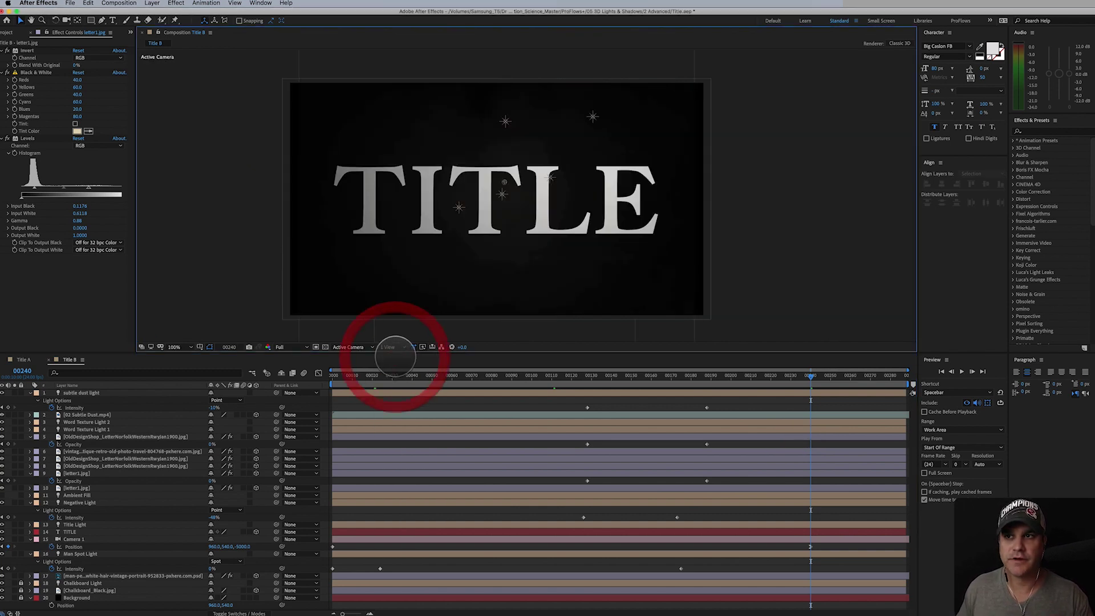
left_click_drag(811, 377, 452, 378)
left_click_drag(421, 183, 414, 126)
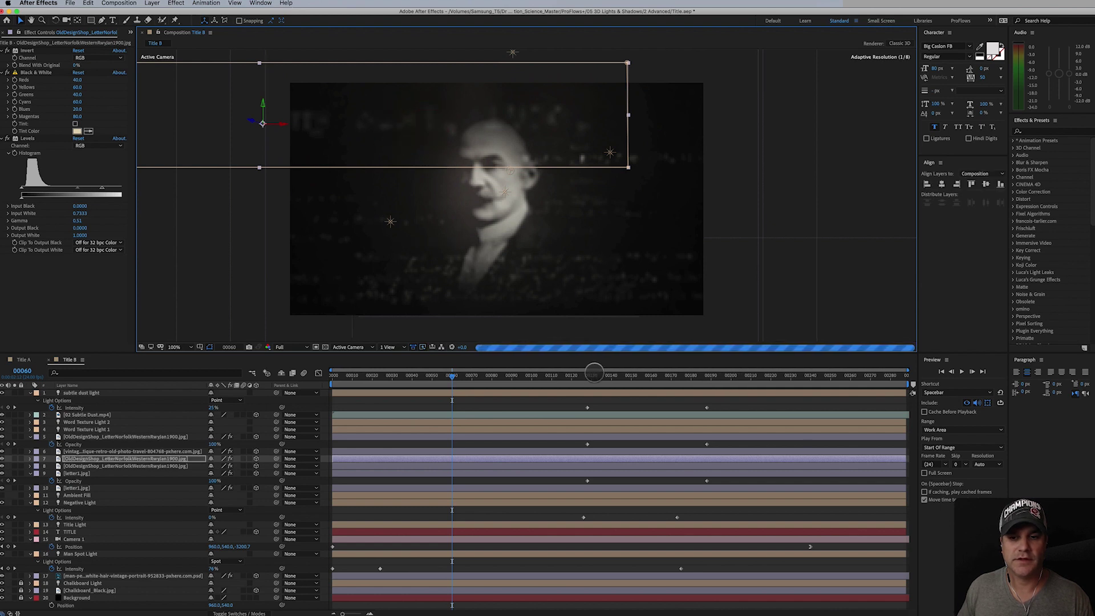
Nudge the letter texture higher while checking other frames, then return to frame 0
left_click_drag(589, 374, 529, 378)
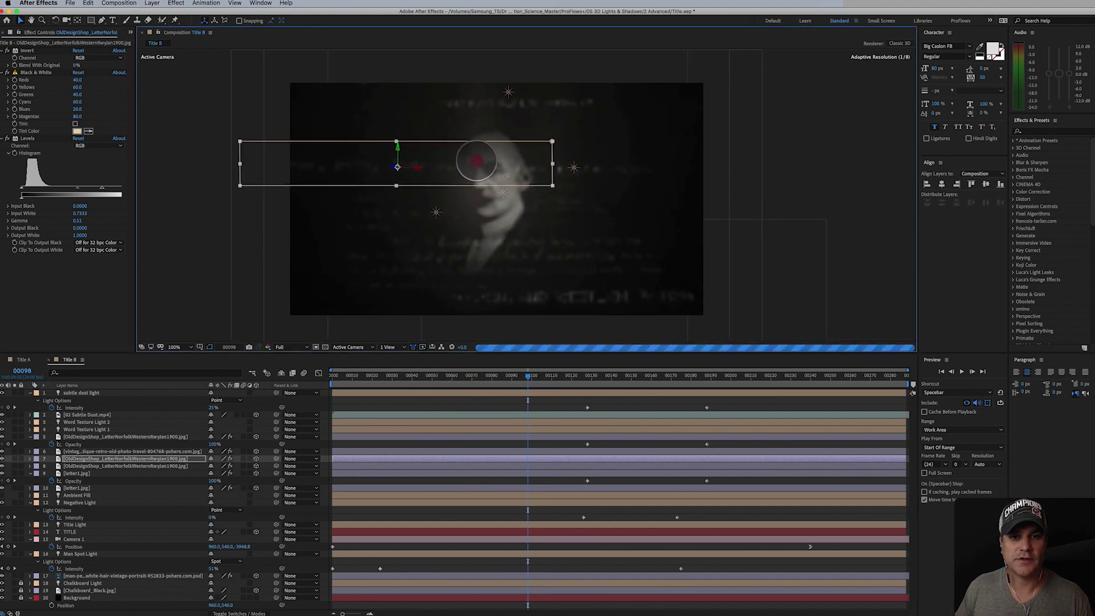
left_click_drag(477, 158, 481, 128)
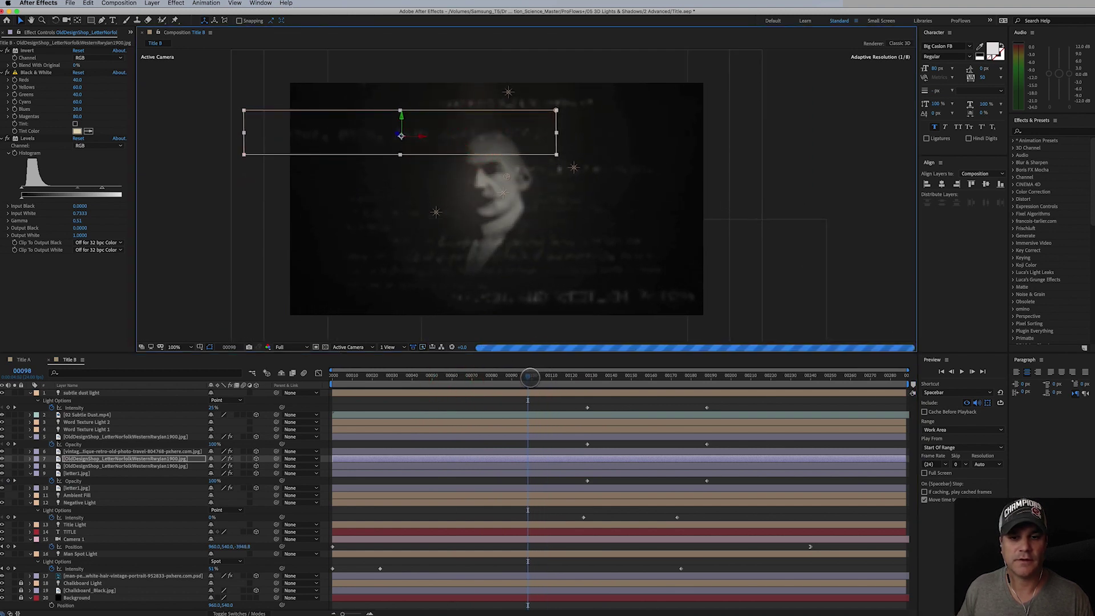
left_click_drag(529, 377, 568, 405)
left_click_drag(481, 149, 476, 127)
left_click_drag(568, 375, 329, 390)
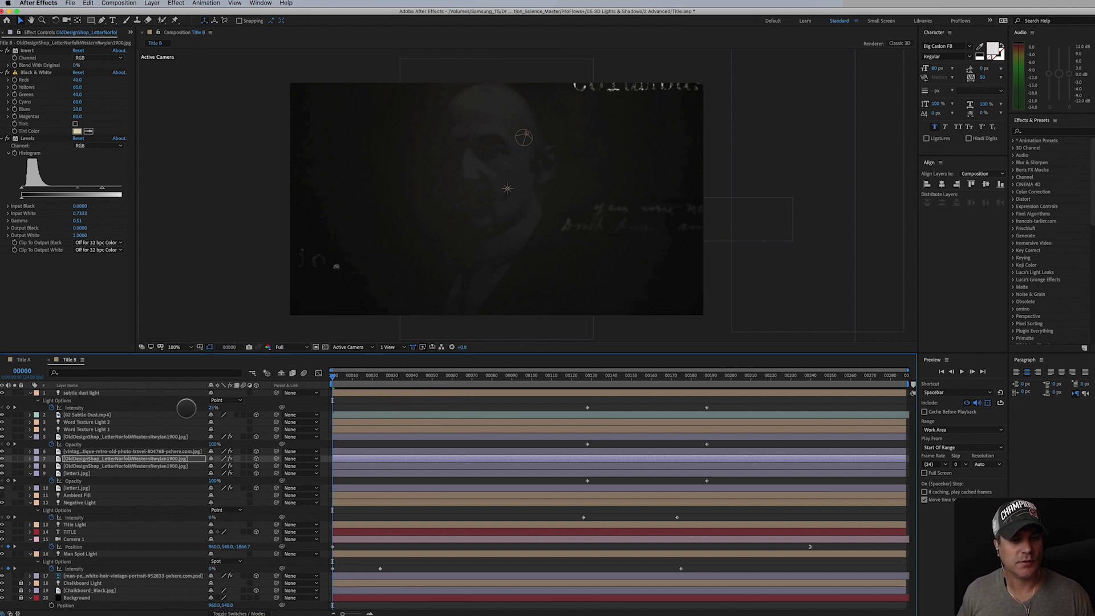
Set the subtle dust light's intensity to 0% and preview frame 25
left_click(213, 407)
type("0")
key("Return")
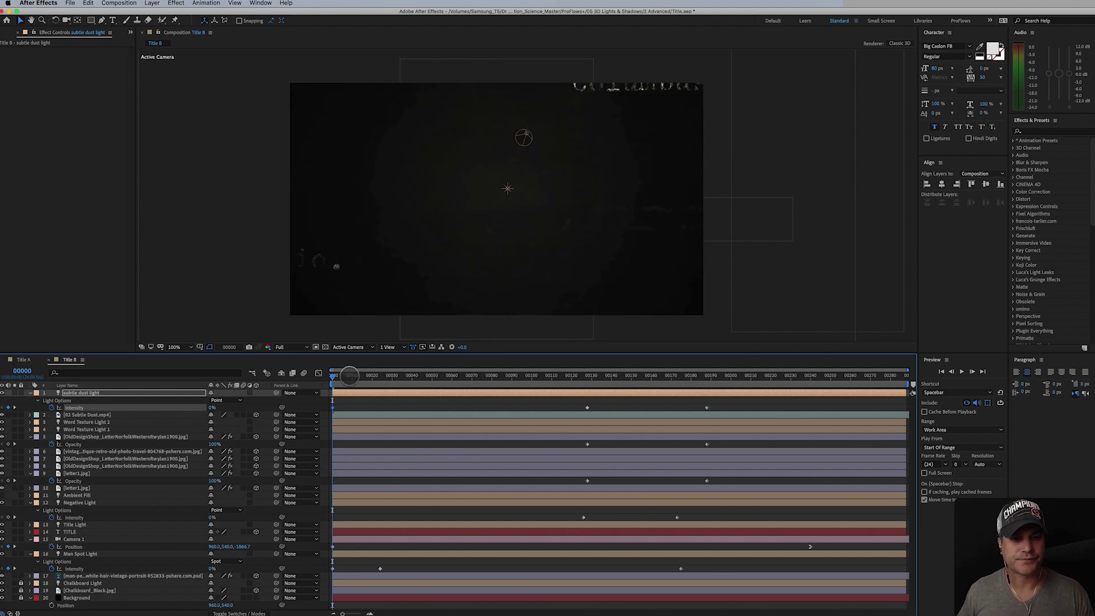
left_click_drag(347, 376, 296, 392)
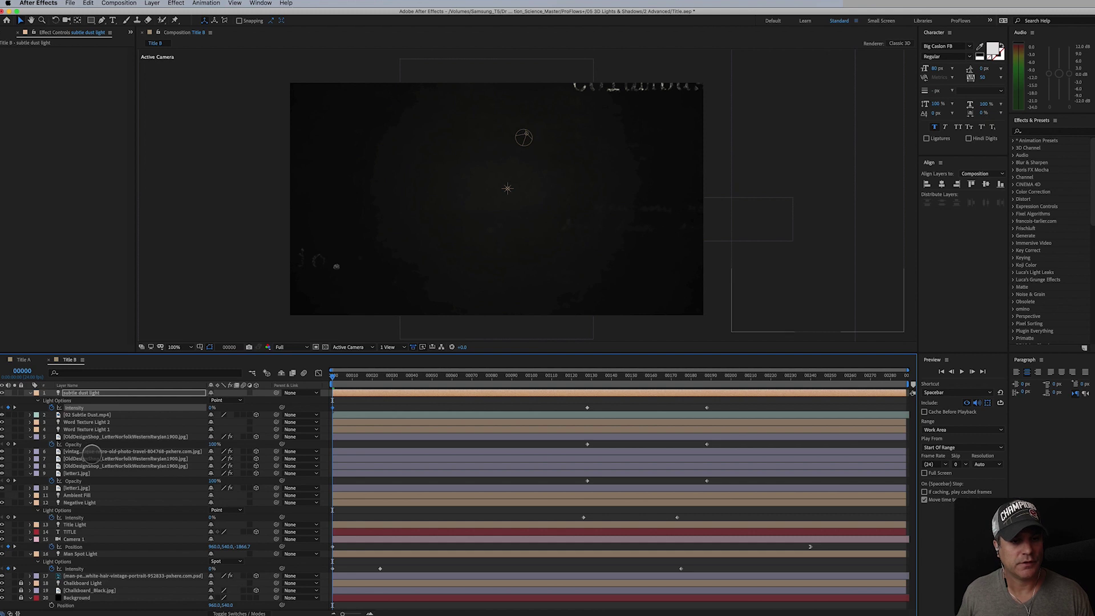
Keyframe Word Texture Light 1 and 2 to start at 0% intensity, then collapse their properties
left_click(90, 415)
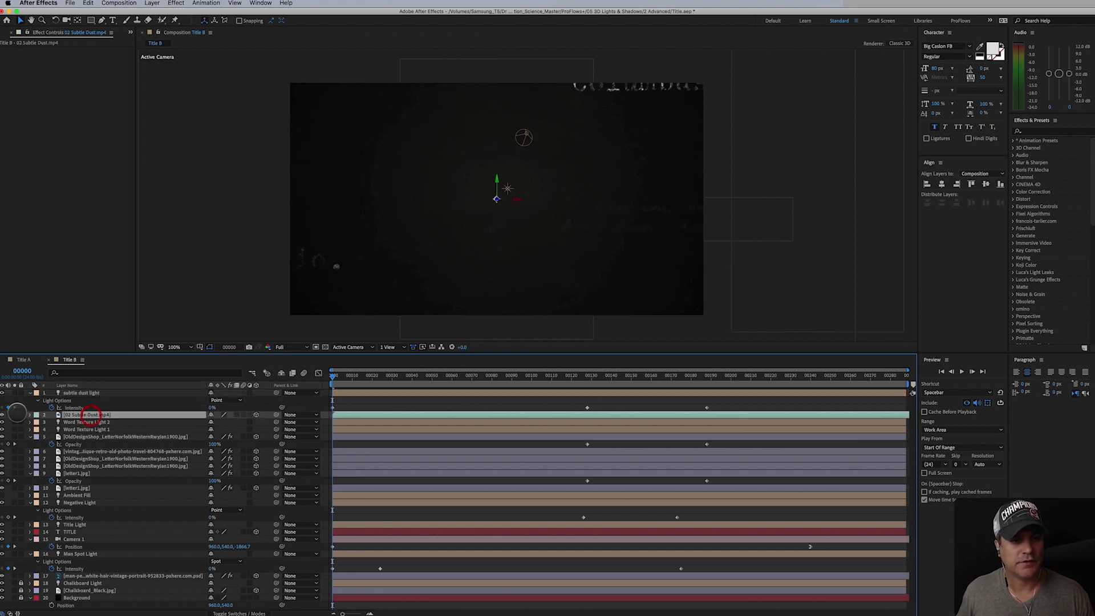
left_click(4, 415)
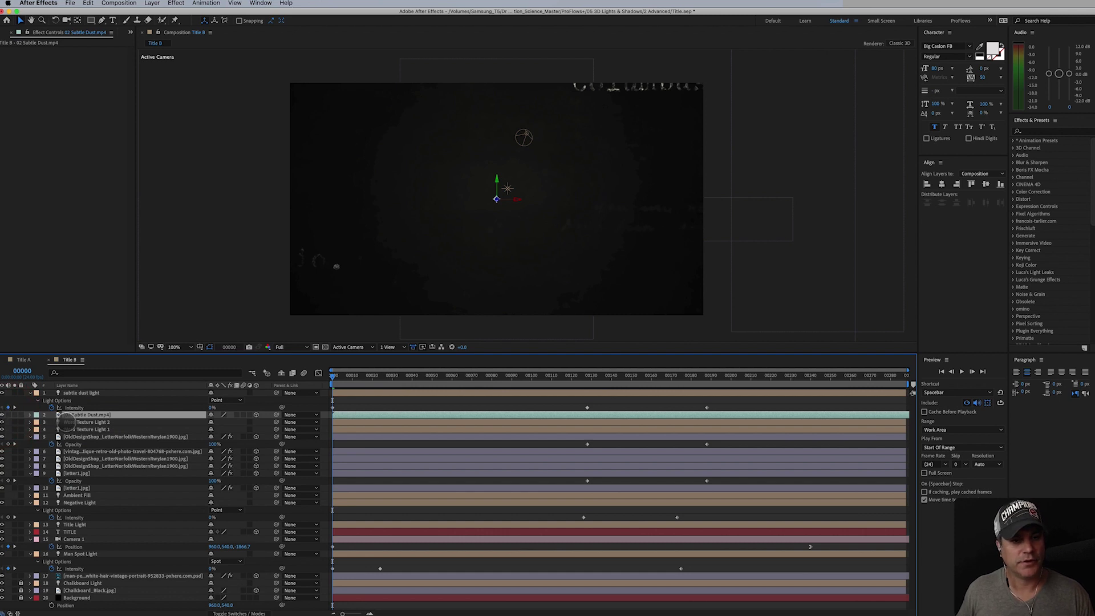
left_click(72, 422)
left_click(3, 423)
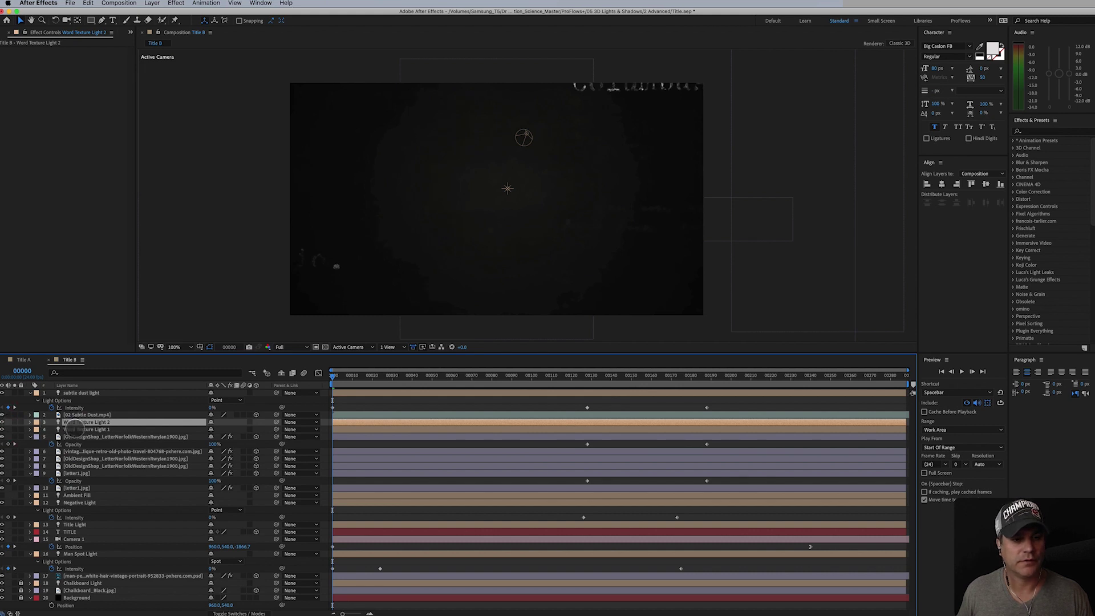
left_click(74, 429, "shift")
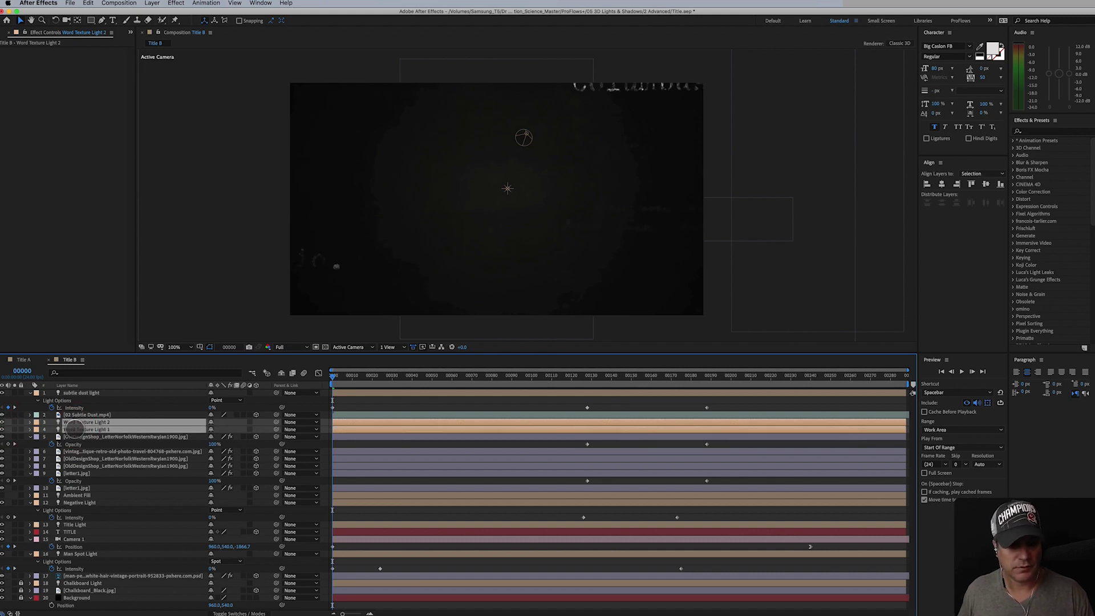
key("a")
key("a")
left_click(52, 437)
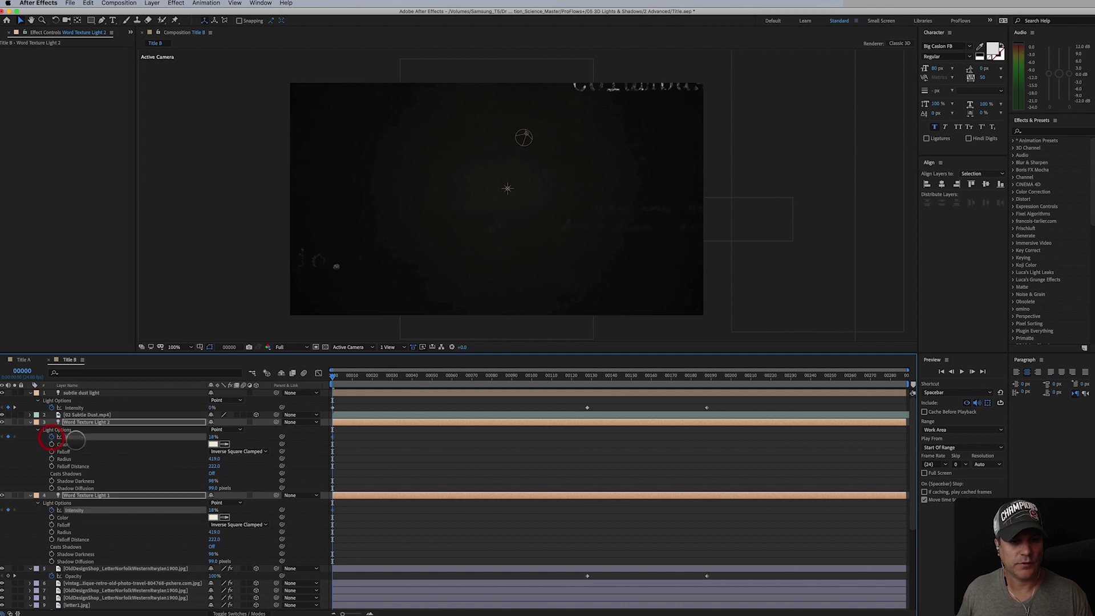
left_click_drag(333, 438, 580, 461)
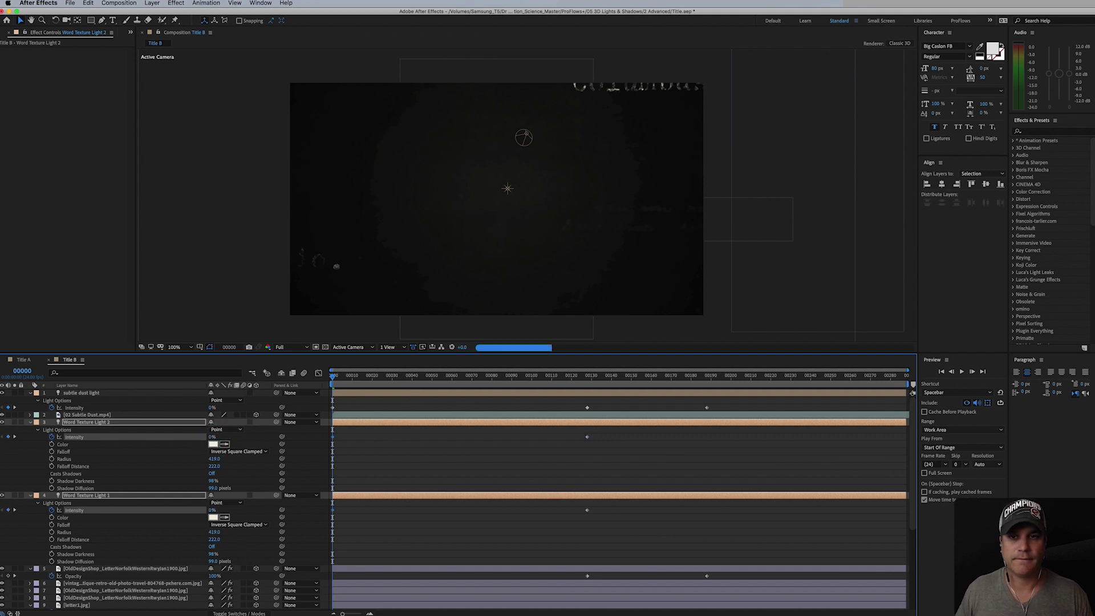
left_click(166, 442)
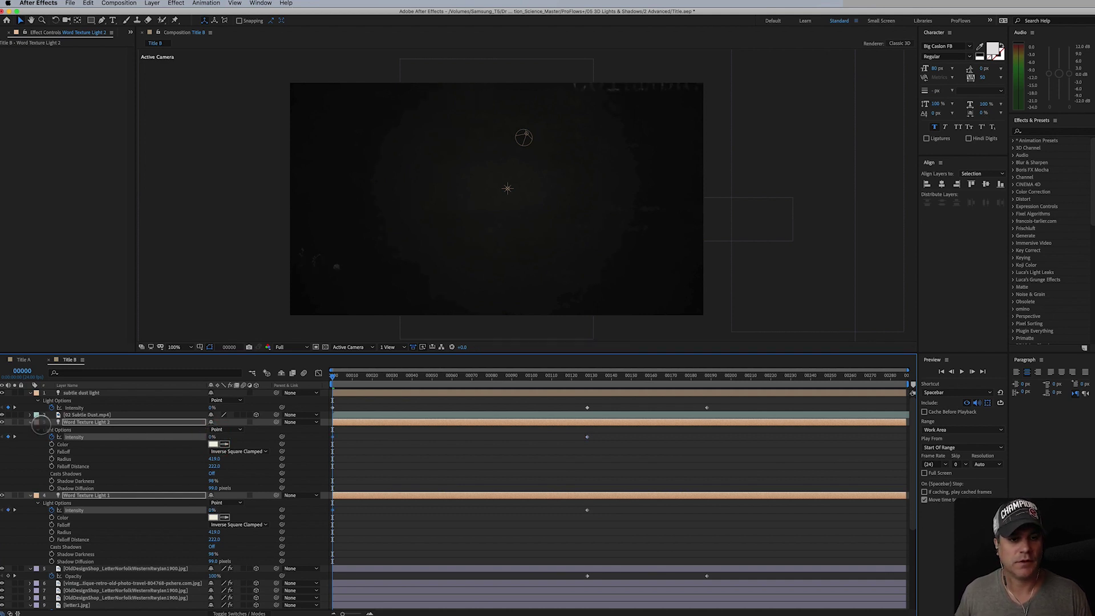
left_click(30, 422)
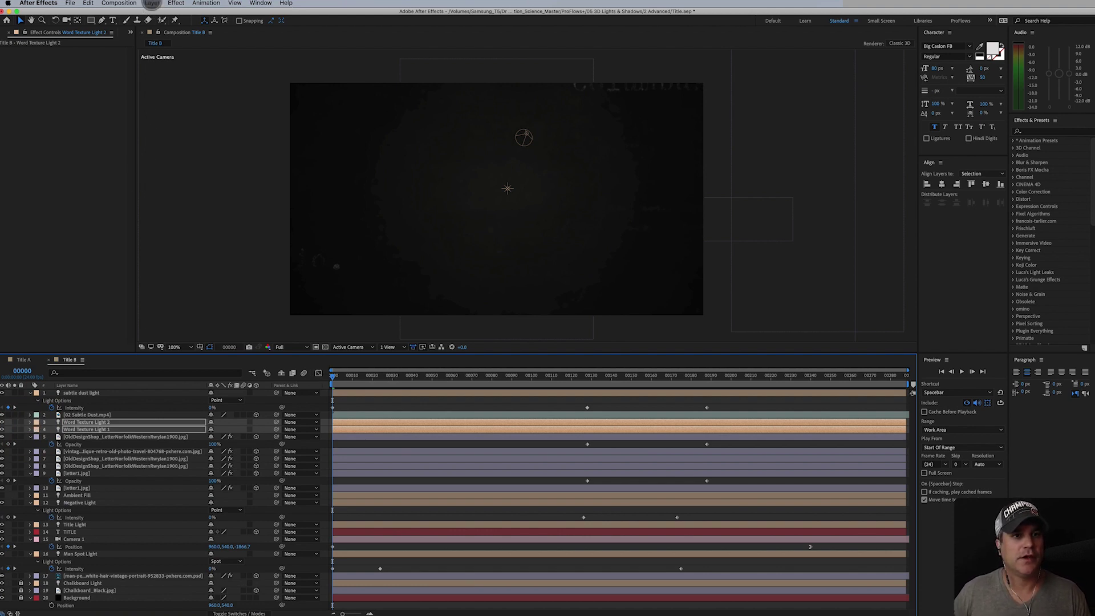
Choose Layer > New > Solid to bring up the new solid's settings
left_click(152, 3)
mouse_move(216, 13)
left_click(269, 22)
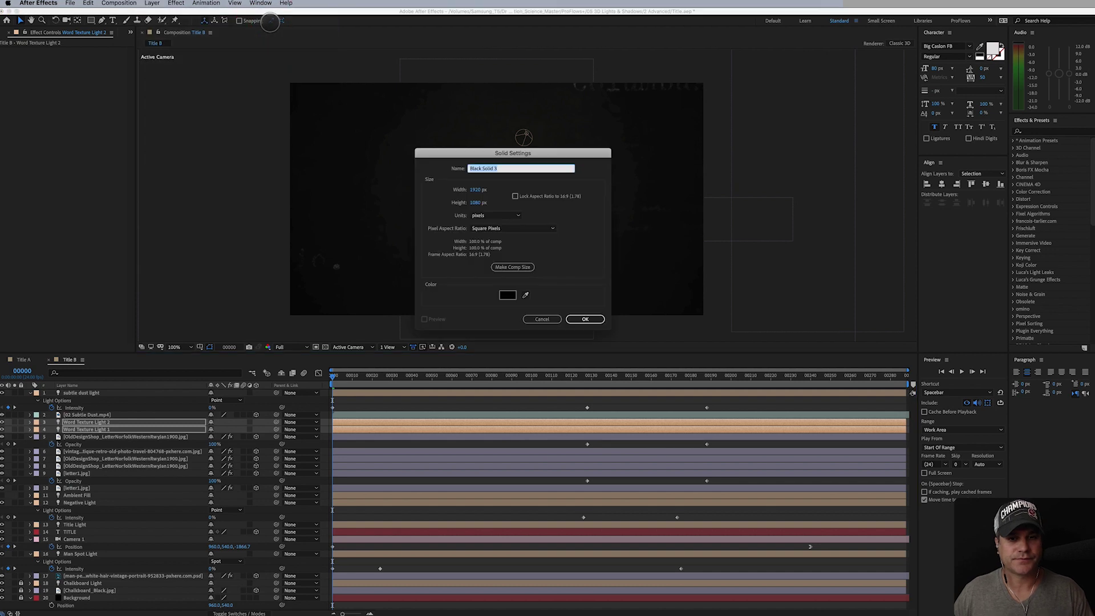
Create the black solid named 'Fade In' and move it to the top of the stack
type("Fade In")
key("Return")
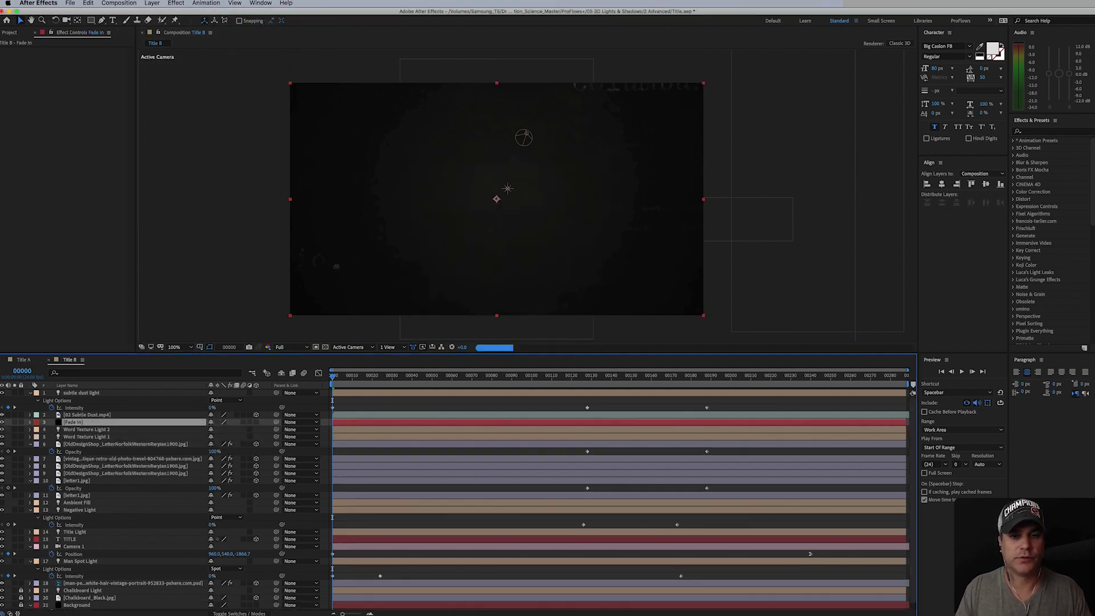
left_click_drag(69, 422, 82, 391)
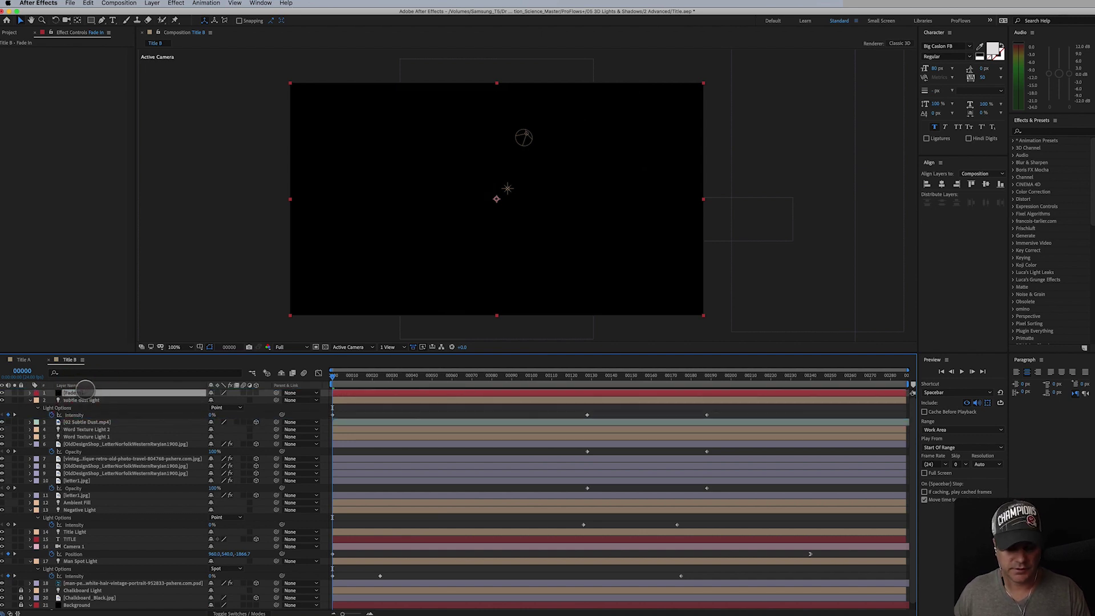
Fade 'Fade In' from 100% to 0% opacity at frame 24, trim it there, and lock it
key("t")
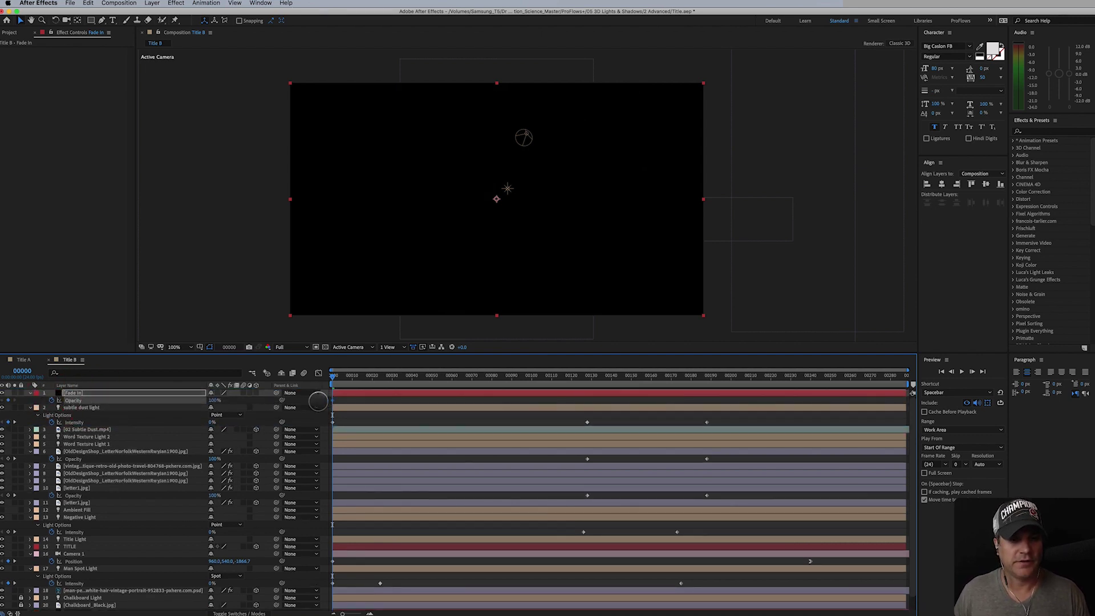
left_click_drag(353, 378, 381, 379)
left_click_drag(214, 399, 81, 415)
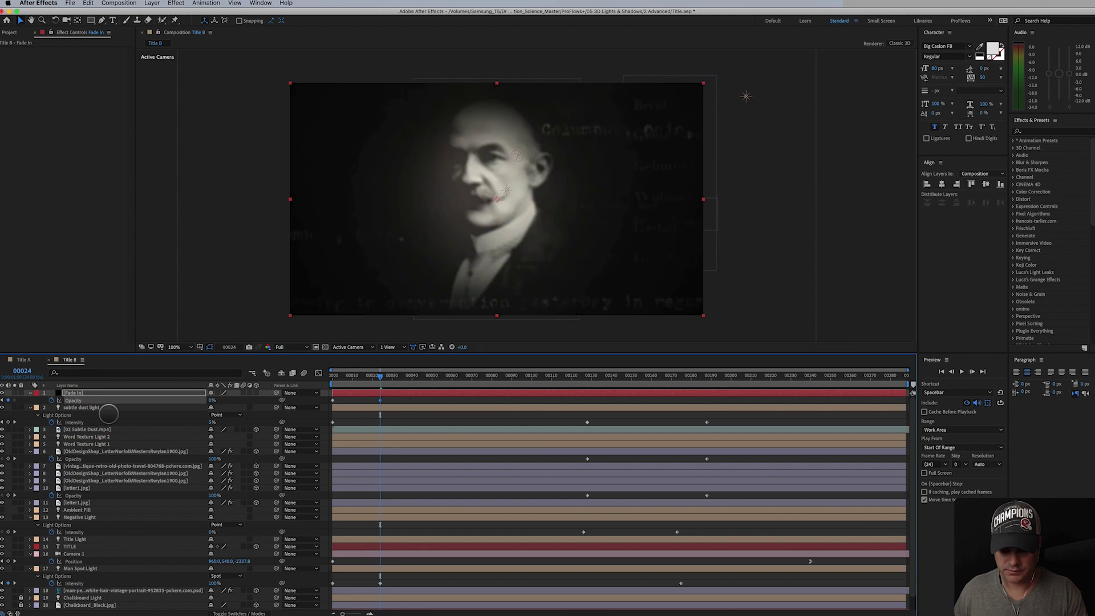
key("alt+bracketright")
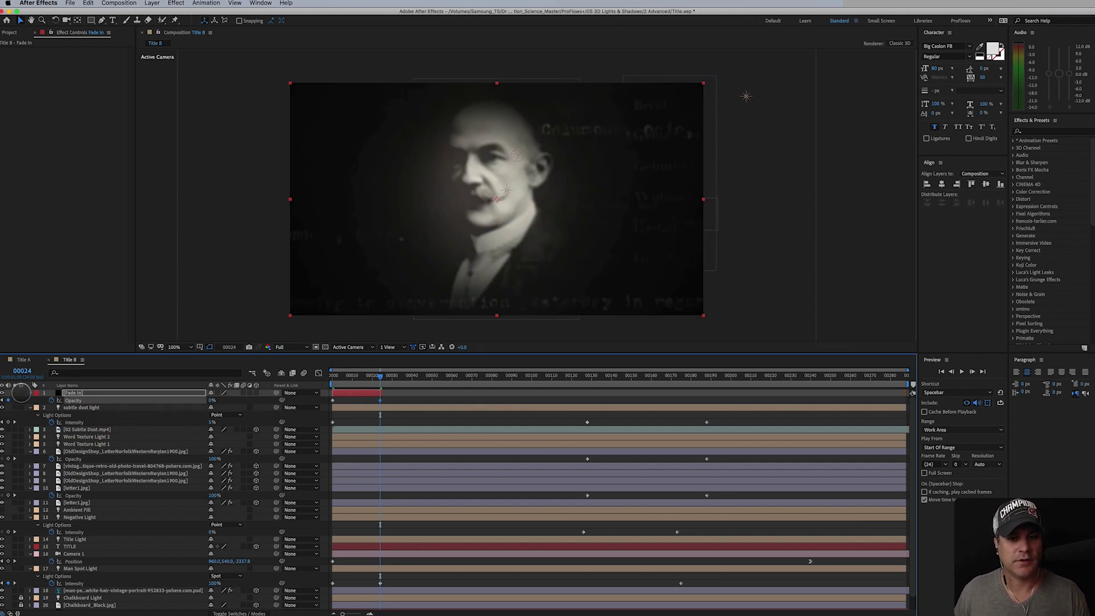
left_click(21, 392)
left_click(30, 393)
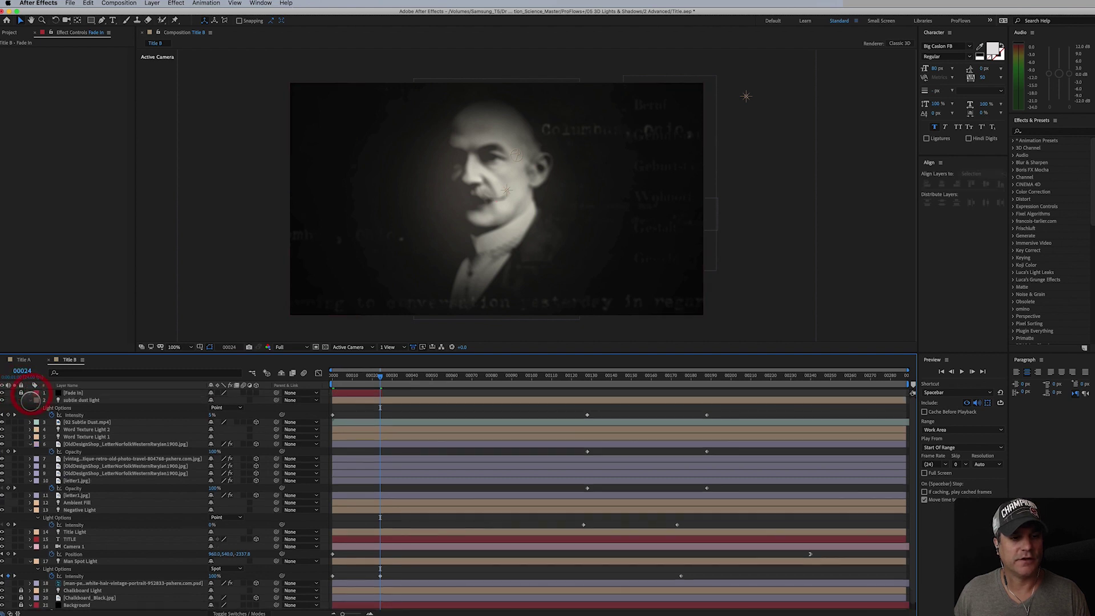
left_click_drag(339, 375, 382, 501)
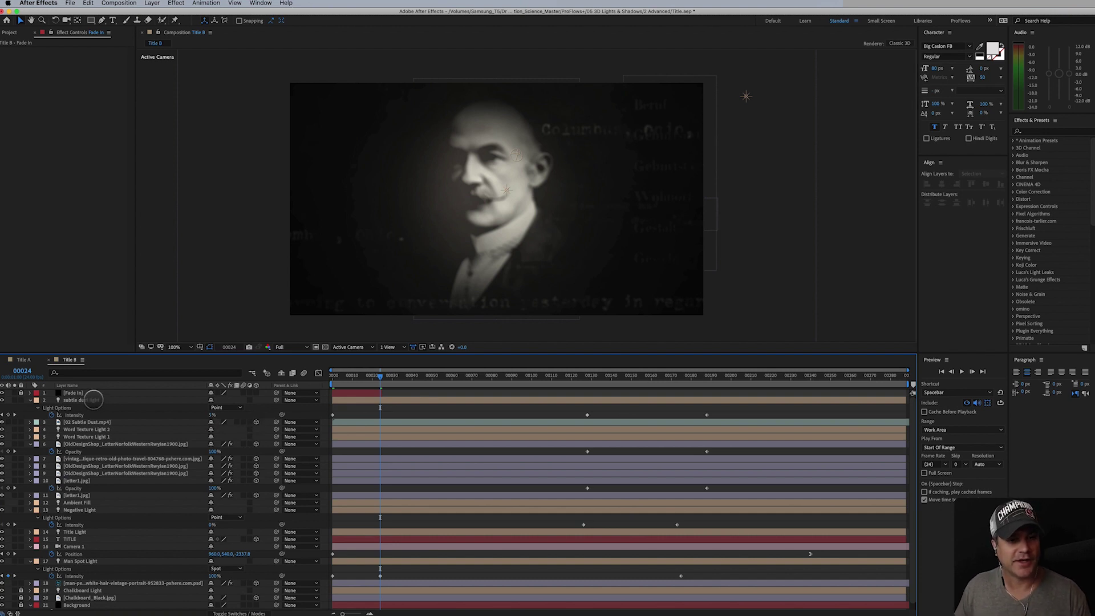
Collapse all expanded layer properties and deselect every layer
key("super+a")
left_click(30, 400, "super")
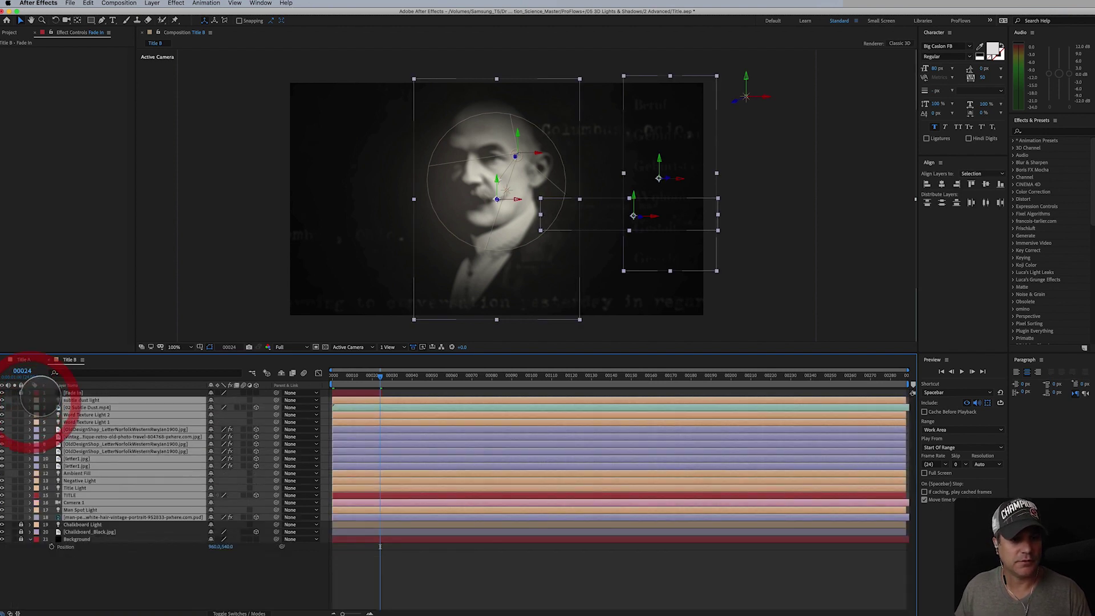
left_click(163, 556)
Keyframe Camera 1's Focus Distance later in time and set the viewer to 2 Views with Left view
left_click(85, 502)
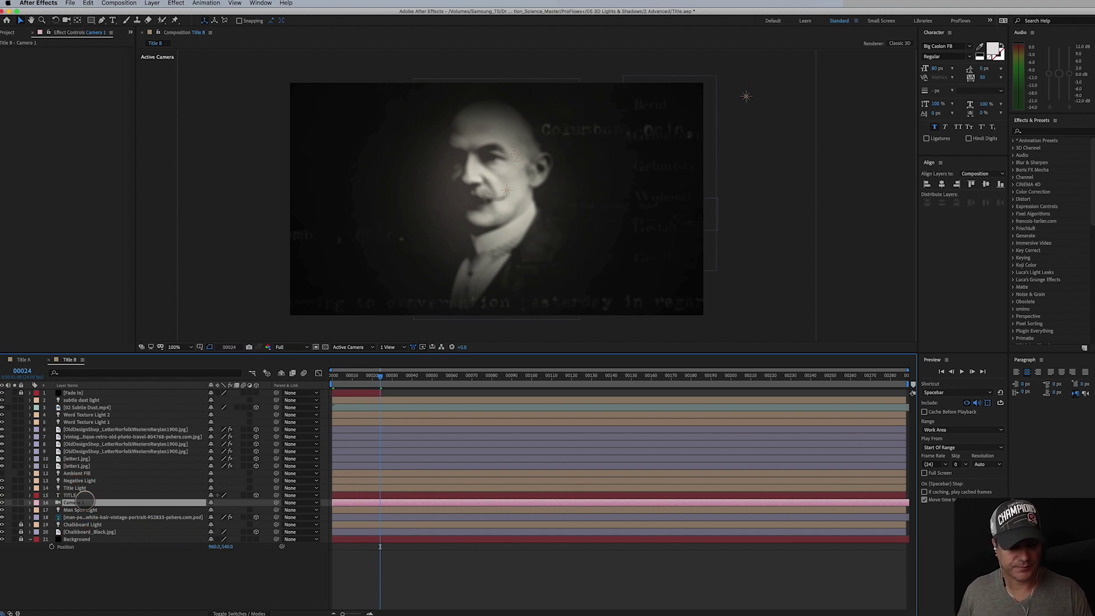
key("a")
key("a")
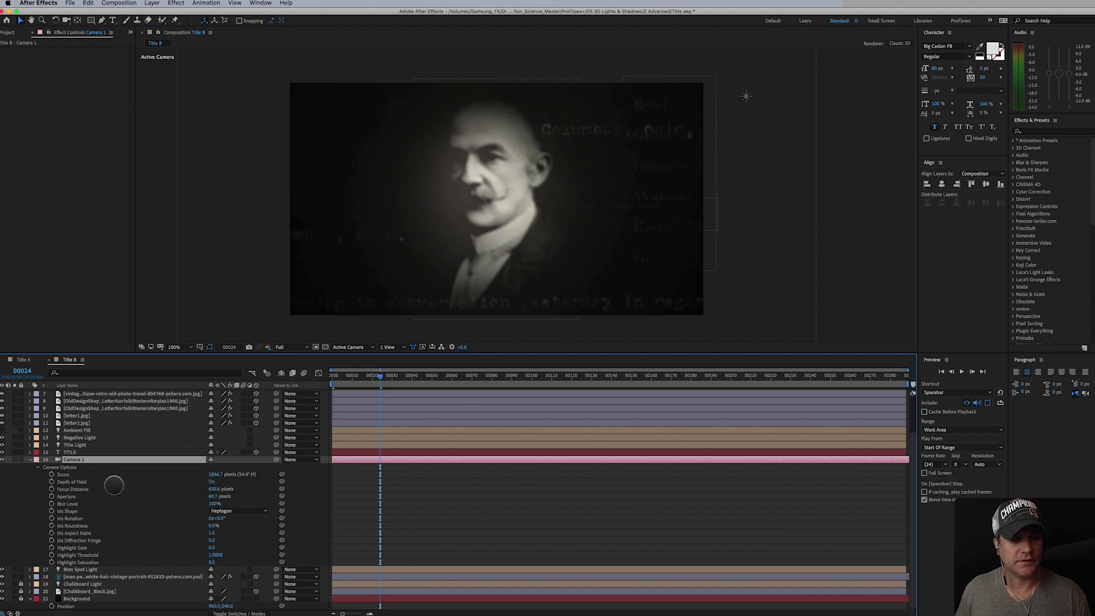
left_click(51, 489)
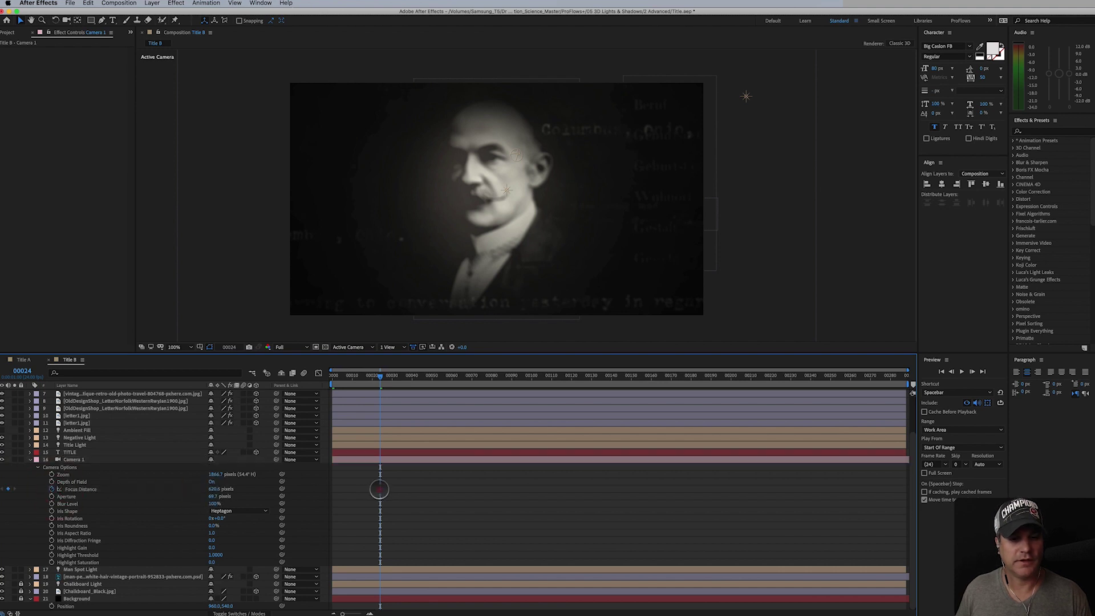
left_click_drag(380, 489, 575, 496)
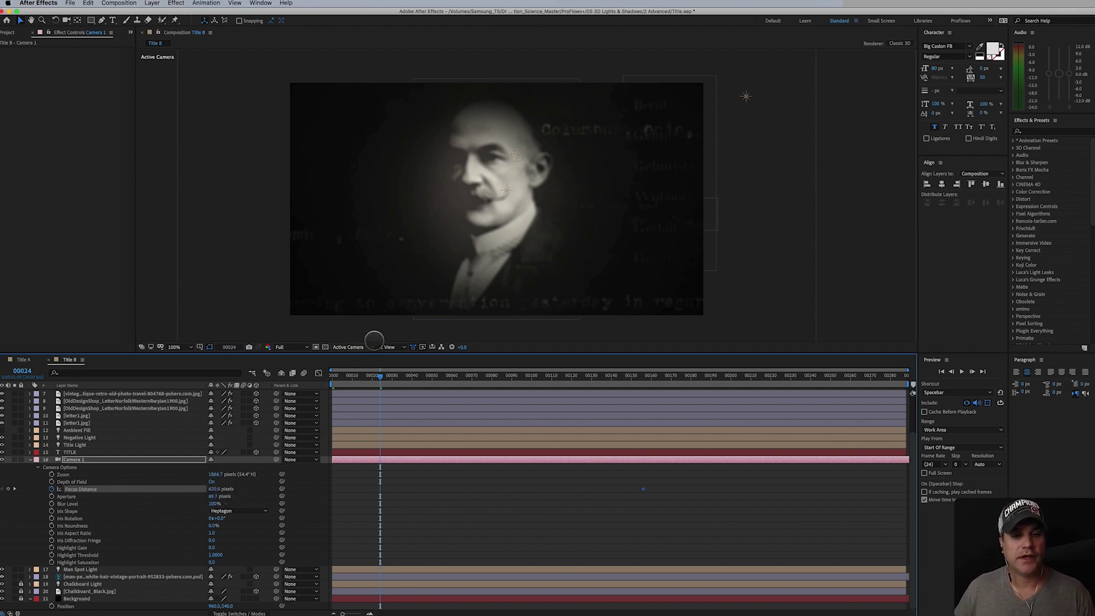
left_click(389, 347)
left_click(397, 365)
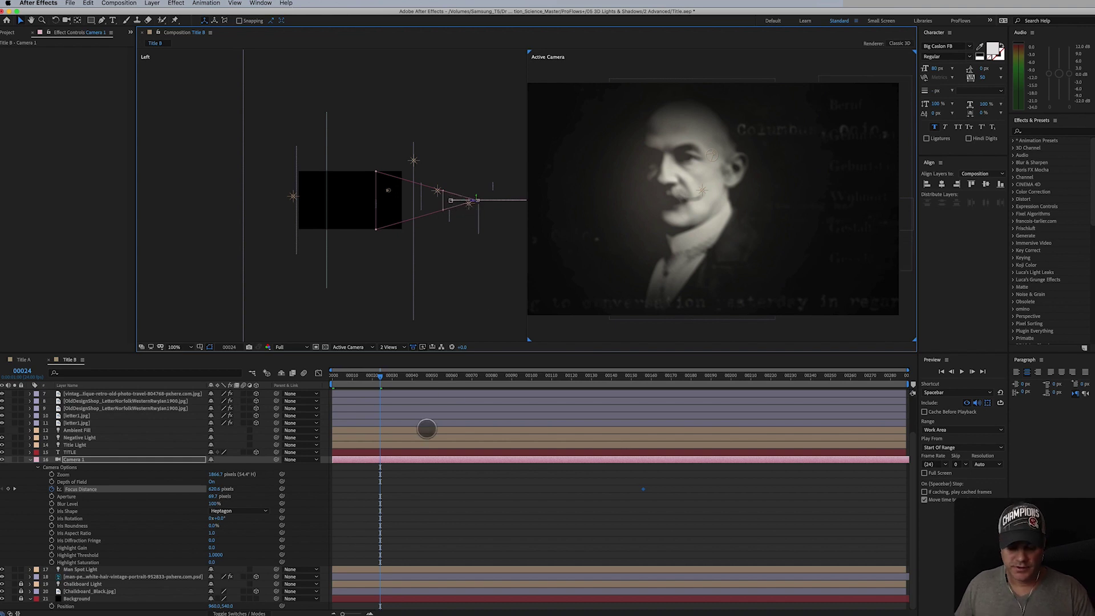
Reveal Camera 1's position and adjust its starting Z depth at frame 0
key("shift+p")
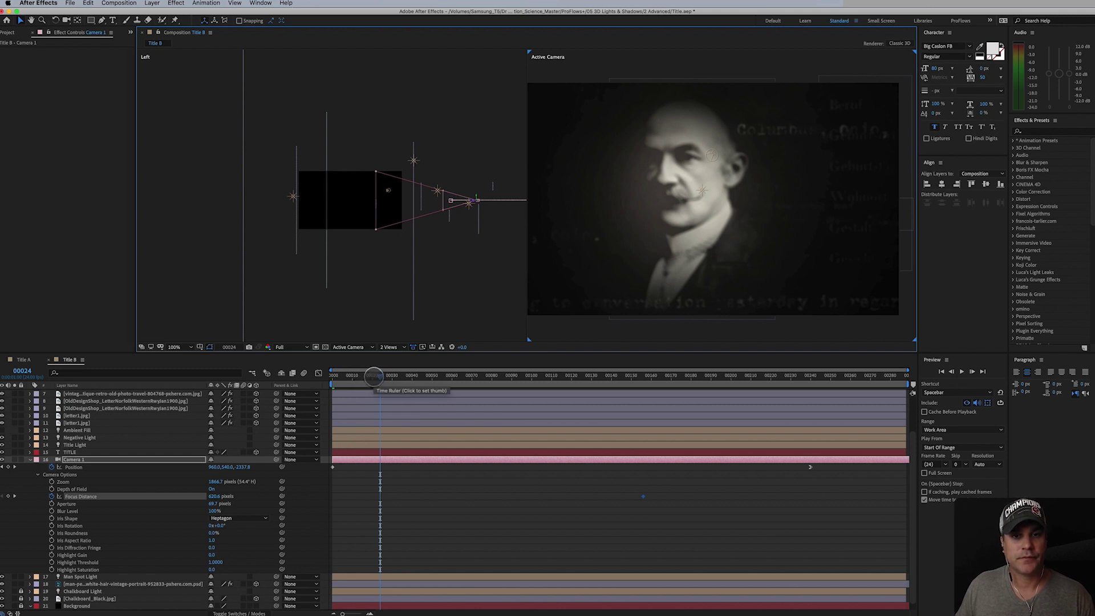
left_click_drag(373, 378, 292, 386)
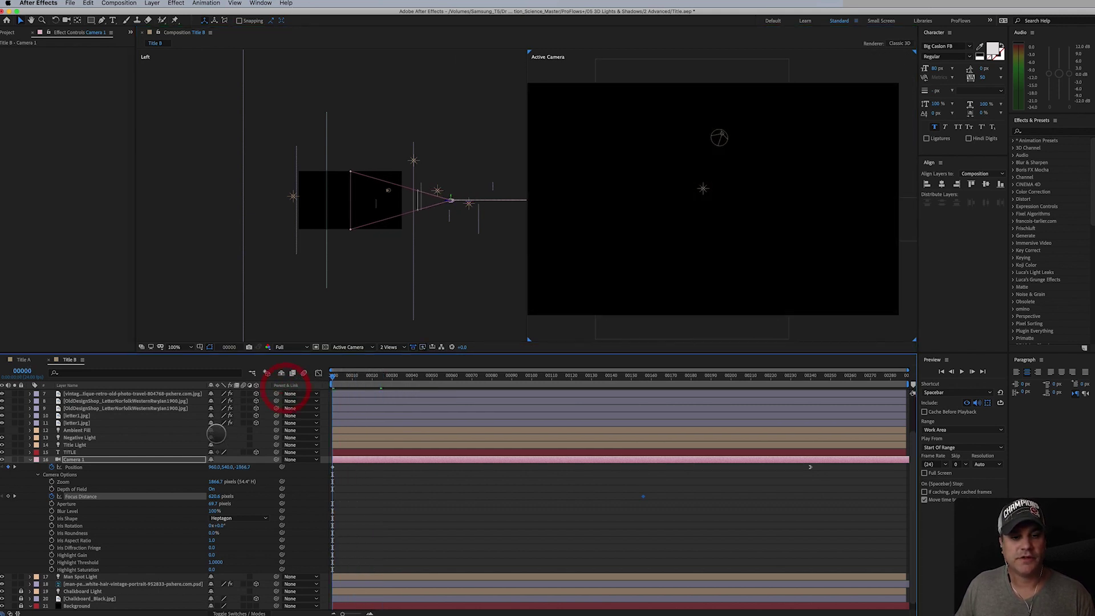
left_click_drag(244, 466, 843, 453)
left_click_drag(355, 379, 419, 379)
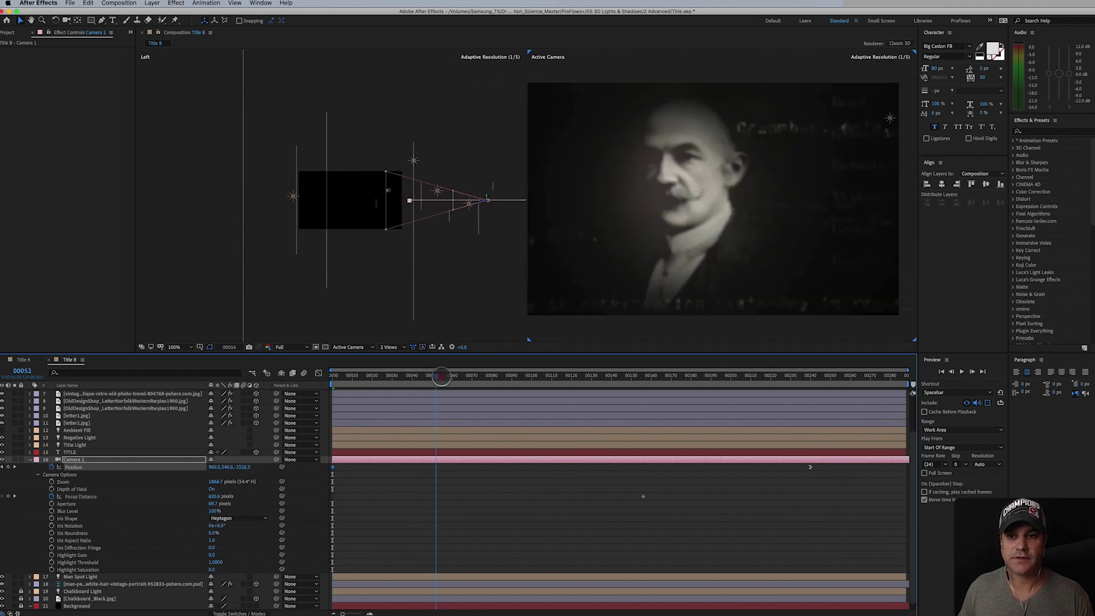
left_click_drag(441, 377, 383, 386)
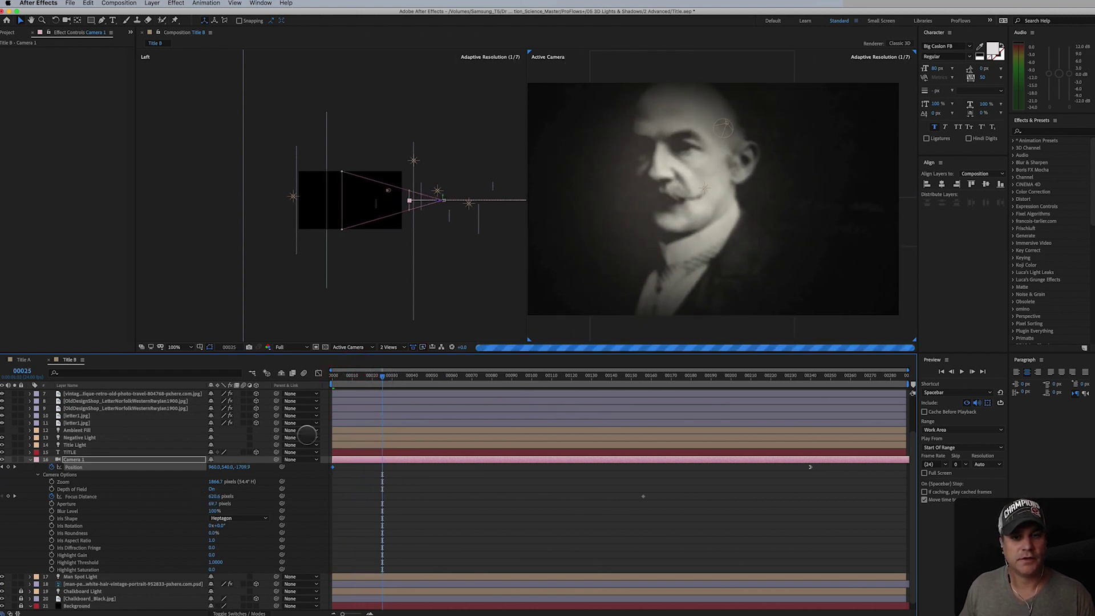
Set the frame-0 focus distance to 1537.6 pixels and scrub forward to check the portrait
key("Home")
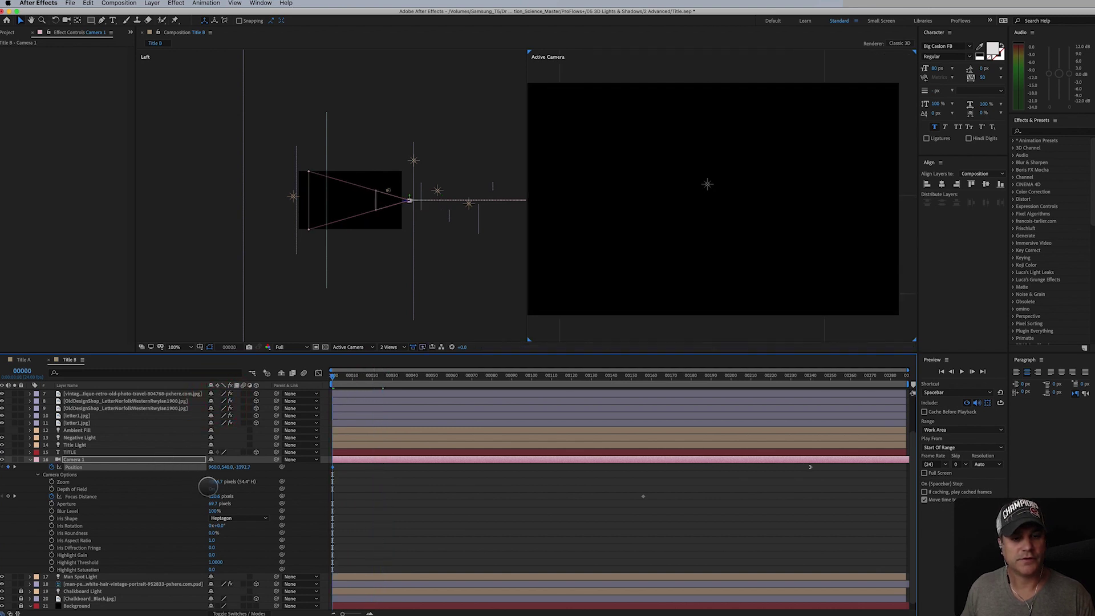
left_click_drag(213, 495, 579, 483)
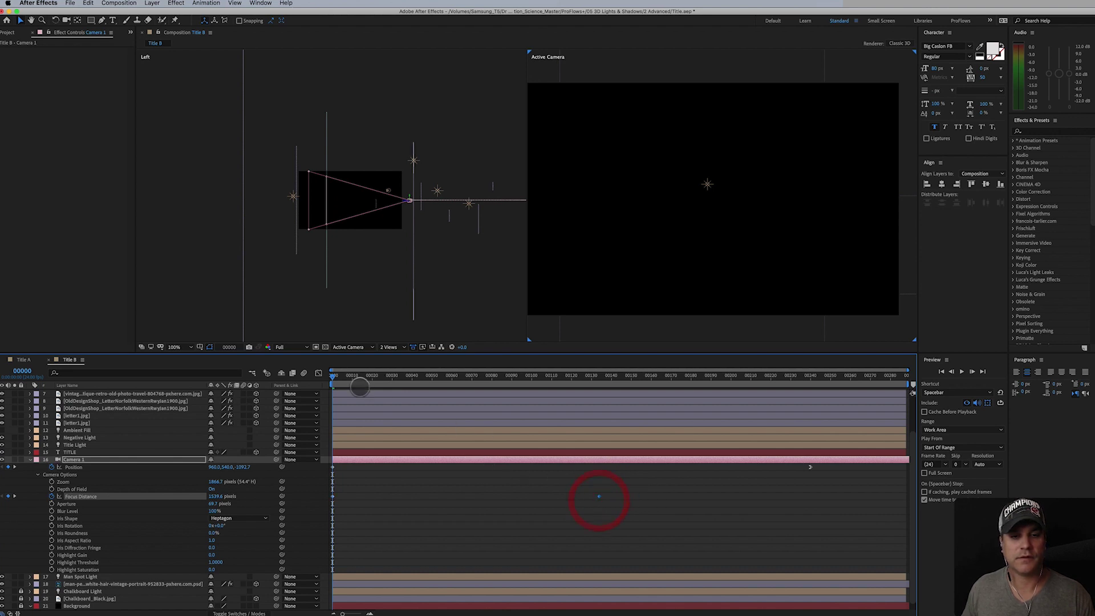
left_click_drag(355, 383, 469, 378)
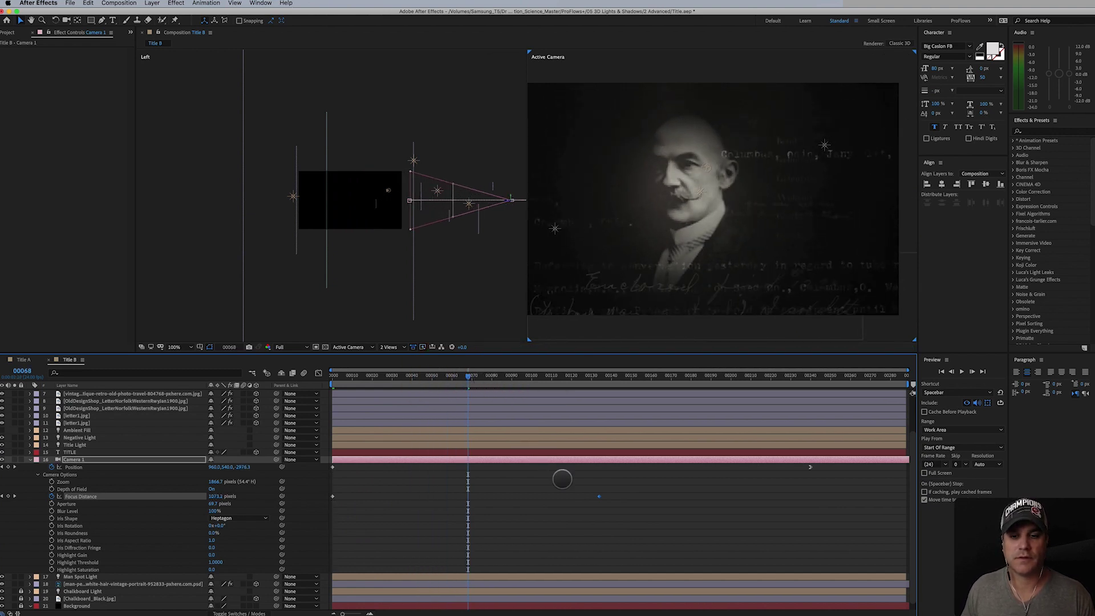
Apply Easy Ease In to the final focus distance keyframe, reshape its curve, then collapse Camera 1
right_click(599, 496)
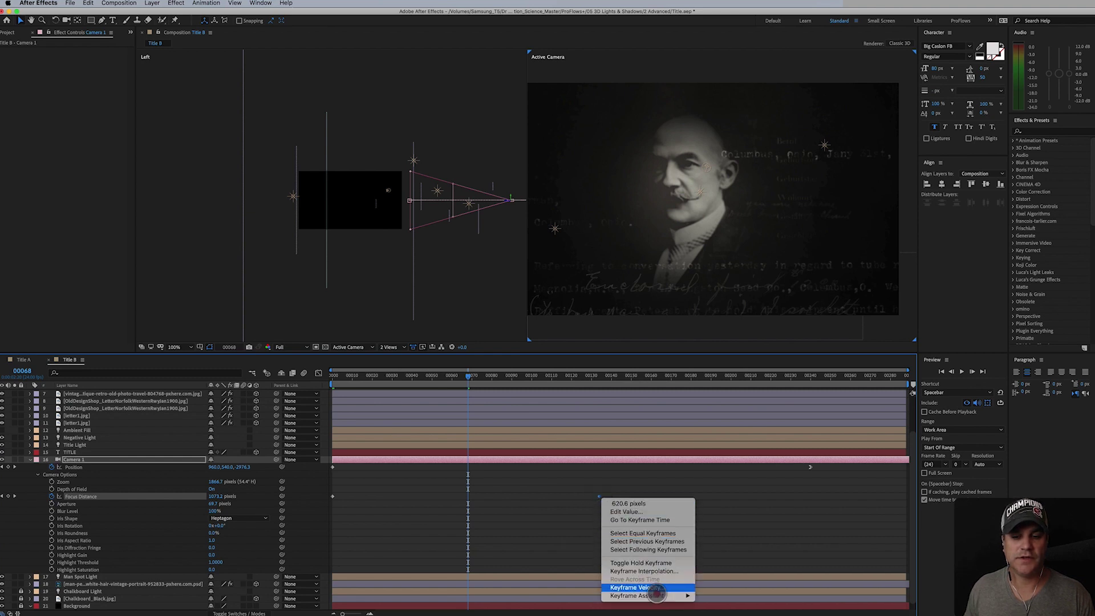
mouse_move(693, 595)
left_click(714, 569)
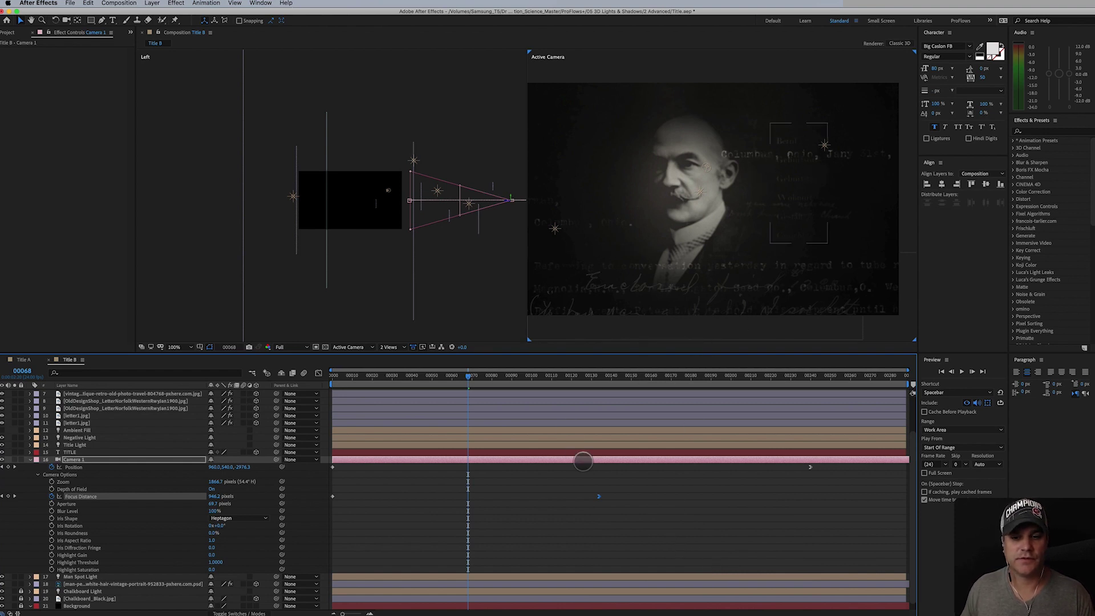
left_click_drag(598, 497, 525, 506)
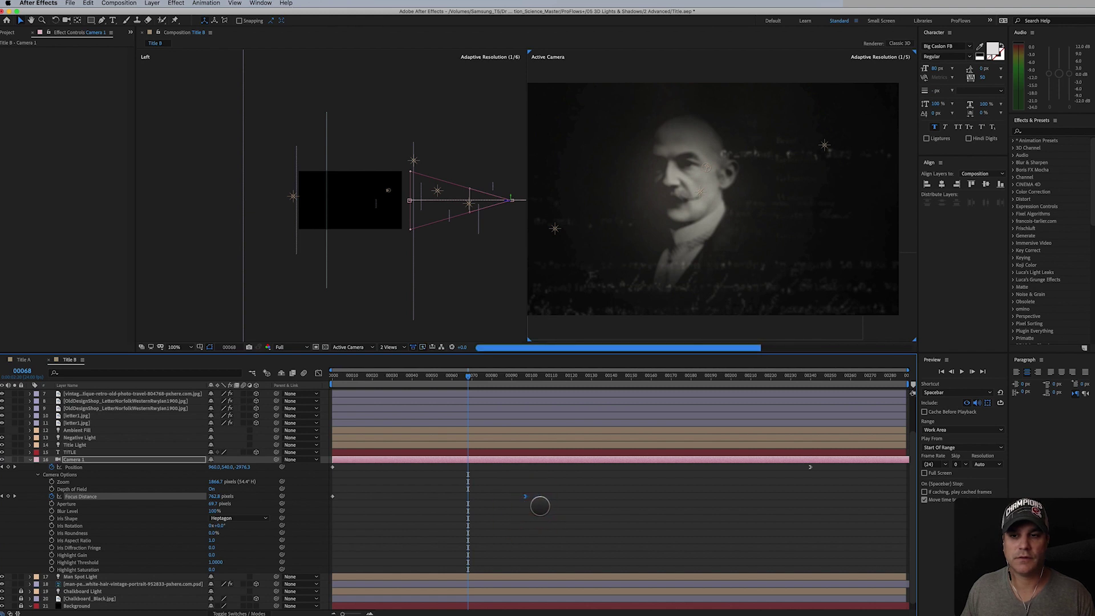
left_click_drag(468, 375, 809, 386)
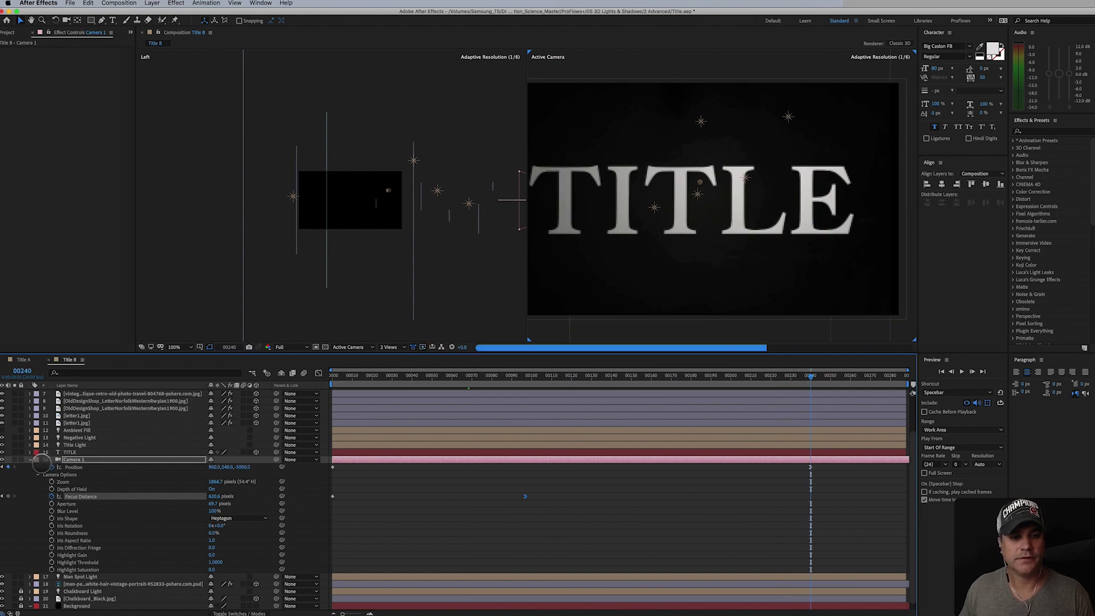
left_click(30, 459)
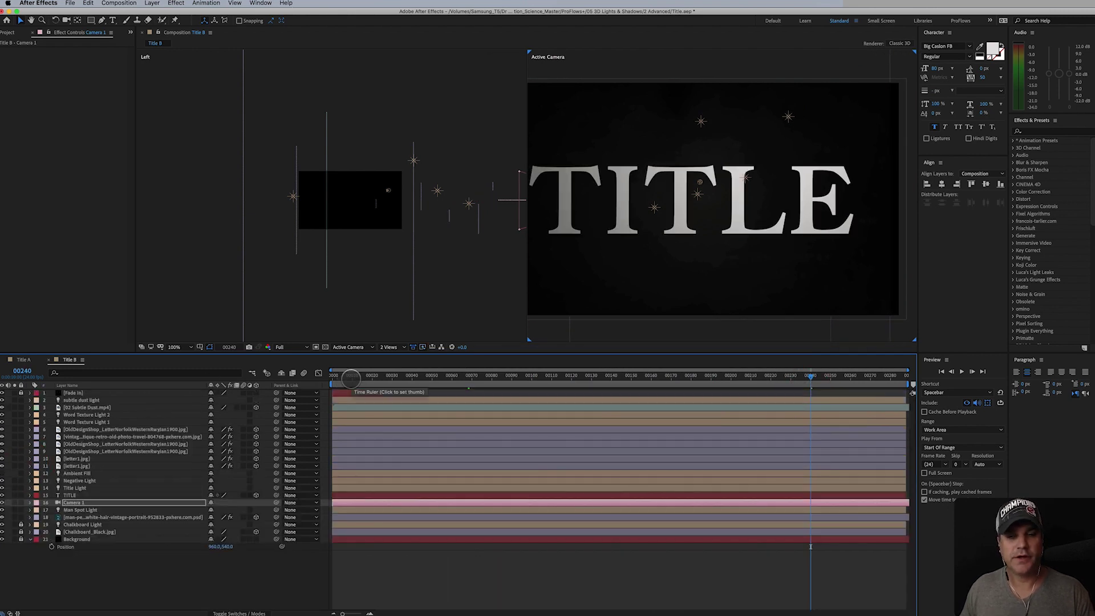
Return to a single view and drag Air_Particles_Windy_4_1946_4K.mov into the comp below Fade In
left_click(392, 348)
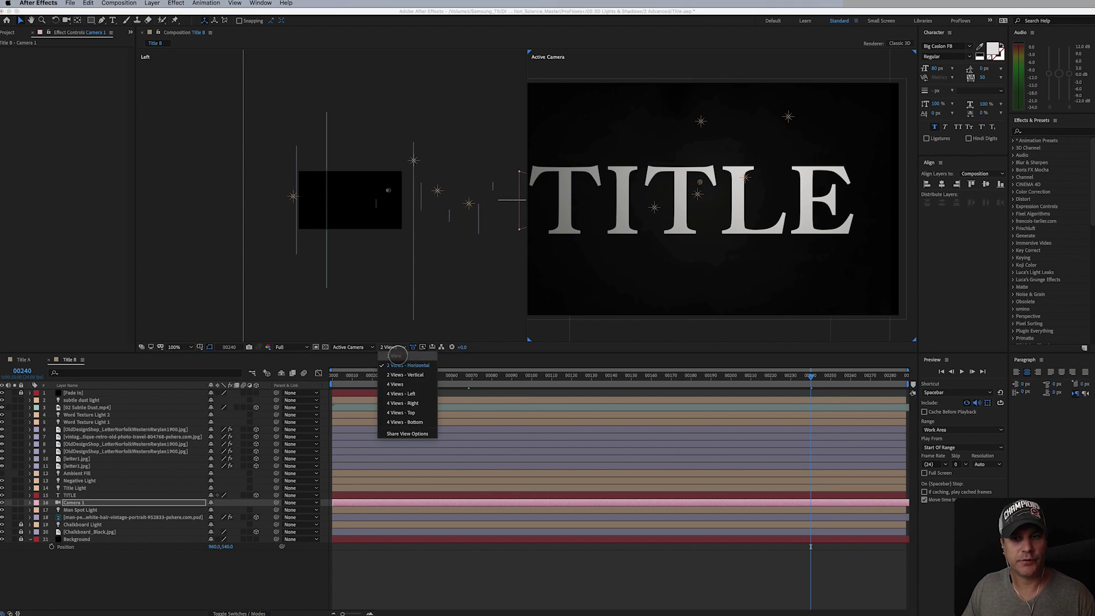
left_click(395, 355)
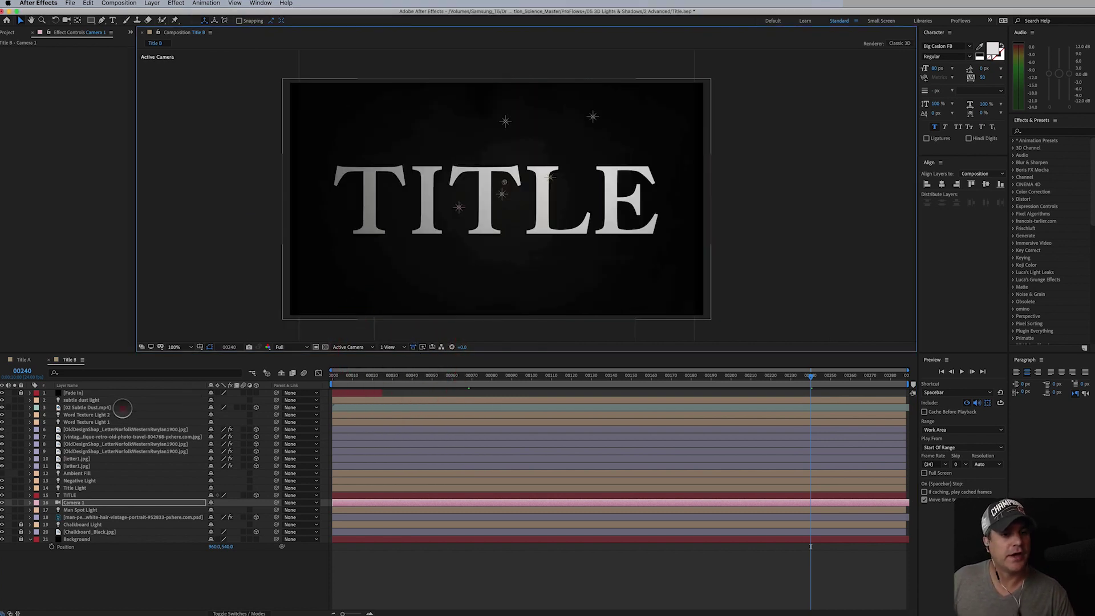
left_click(123, 408)
left_click(5, 33)
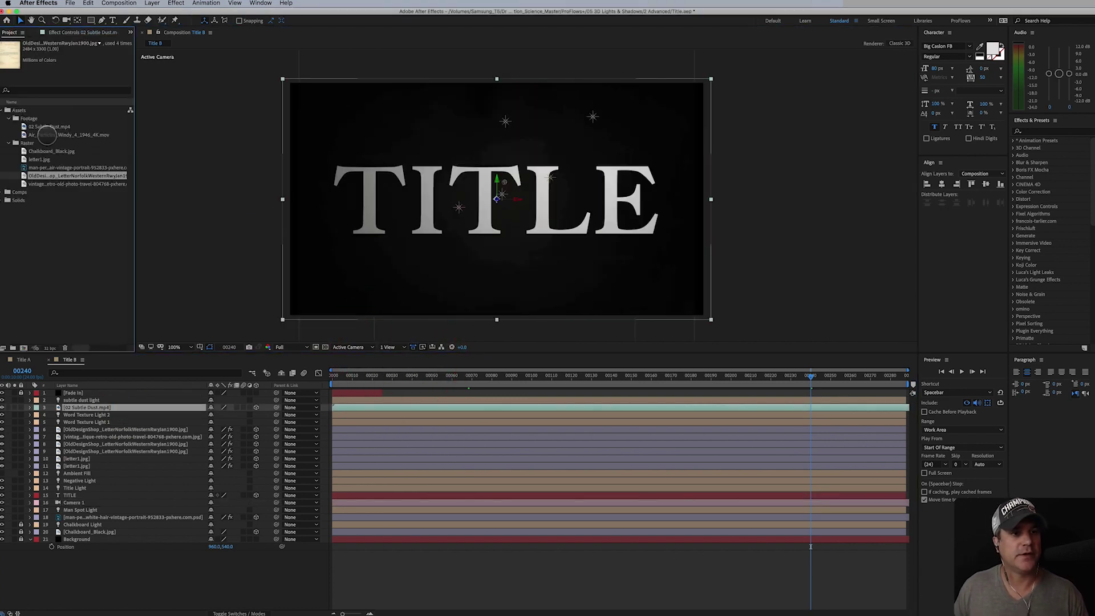
left_click(47, 135)
left_click_drag(101, 379, 101, 398)
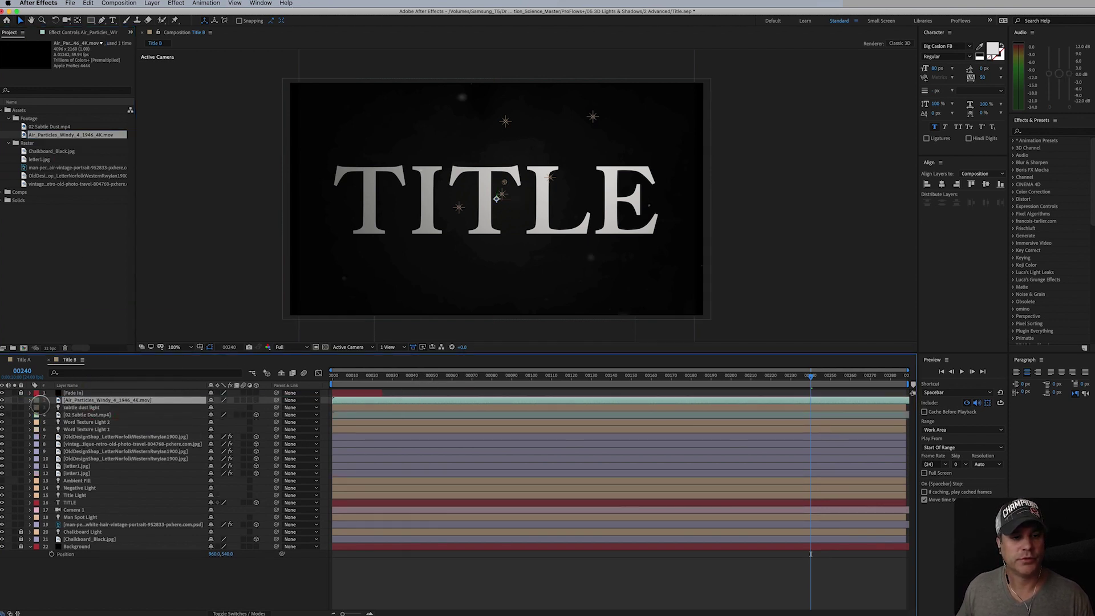
Solo the particles layer, make it 3D, and reposition it in 3D space
left_click(15, 400)
left_click_drag(435, 377, 531, 398)
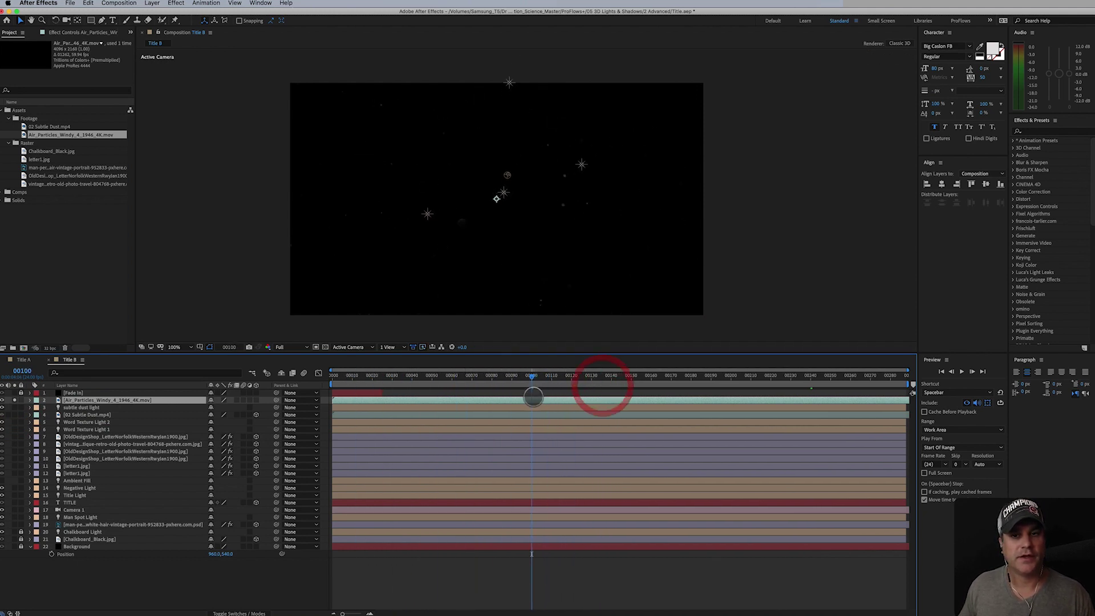
left_click(256, 400)
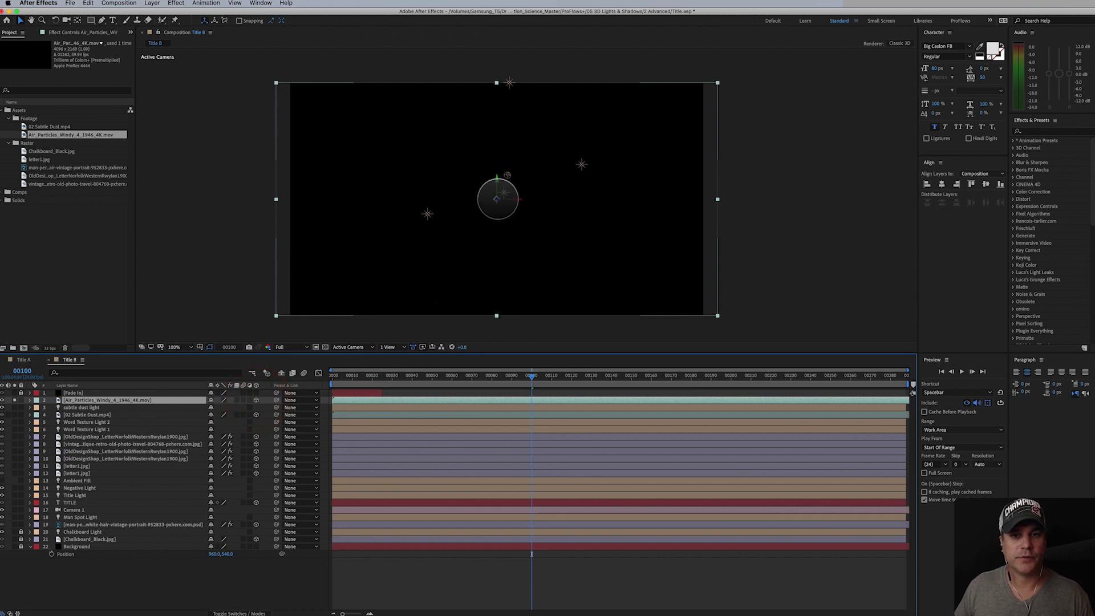
left_click_drag(496, 198, 844, 251)
left_click_drag(604, 381, 652, 383)
left_click(393, 347)
Split the viewer into 2 Views with the Left side view active beside the camera view
left_click(398, 365)
left_click_drag(424, 200, 403, 200)
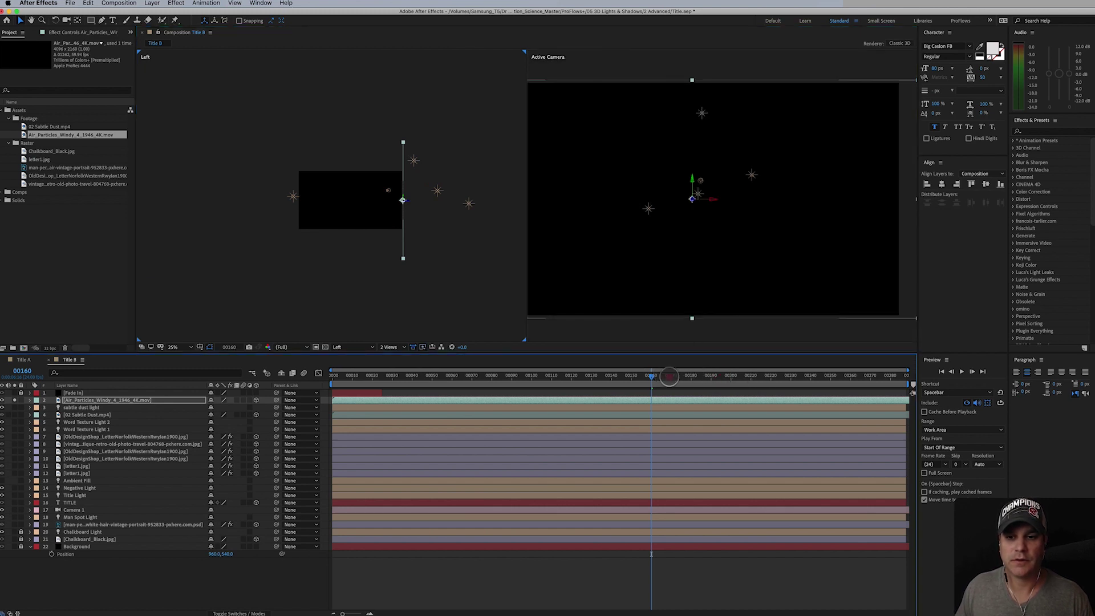
left_click_drag(661, 377, 621, 393)
Raise the particles layer's material Diffuse to 100%, checking frames up to 00239
key("a")
key("a")
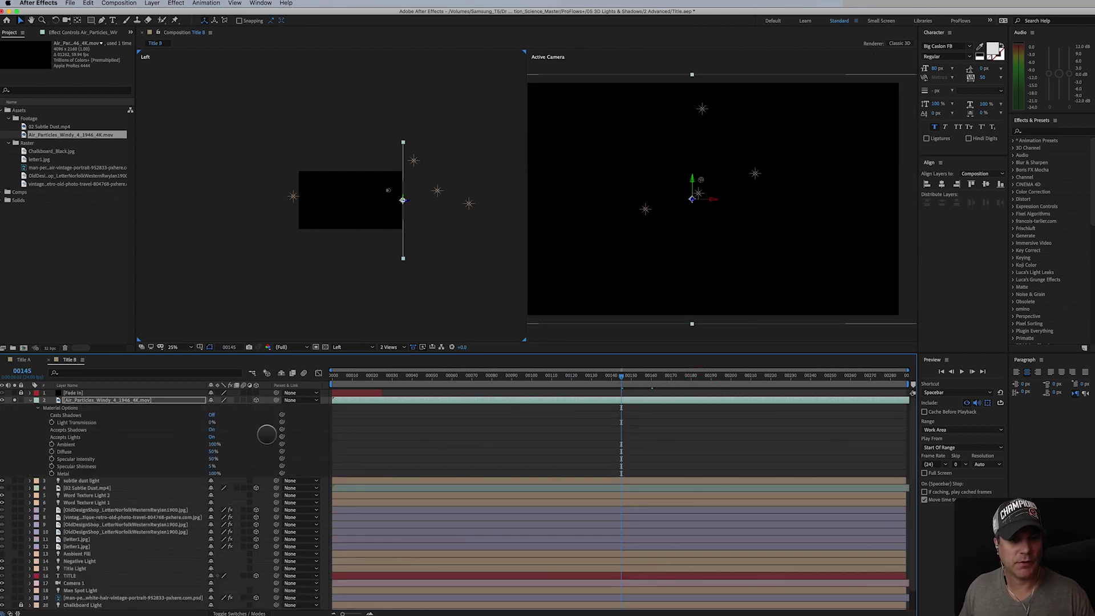
left_click_drag(214, 451, 419, 450)
left_click_drag(640, 379, 816, 385)
left_click(580, 377)
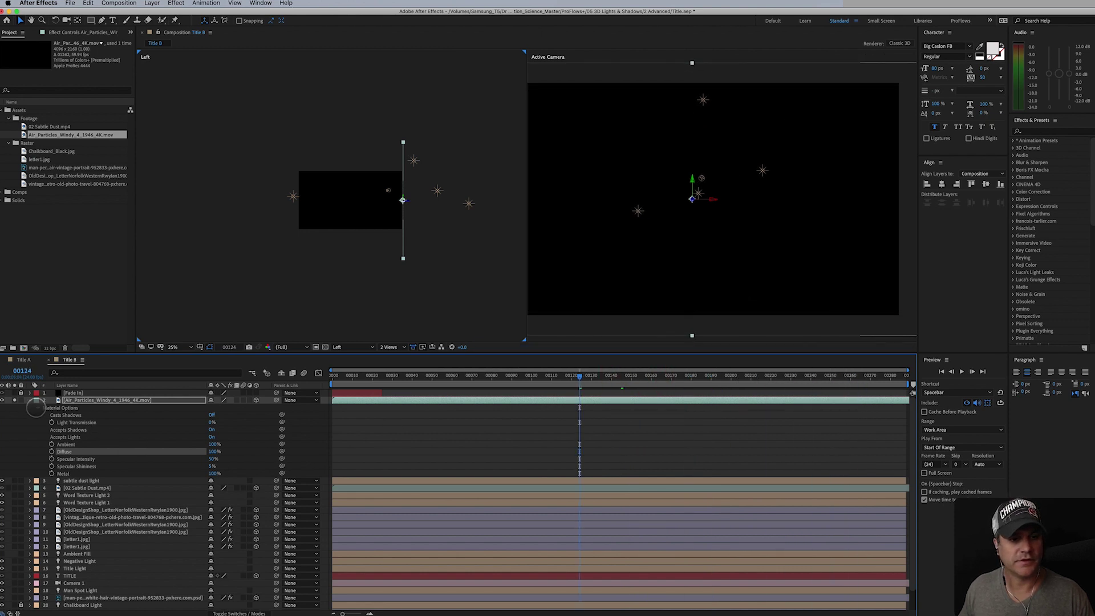
left_click(30, 400)
left_click(80, 400)
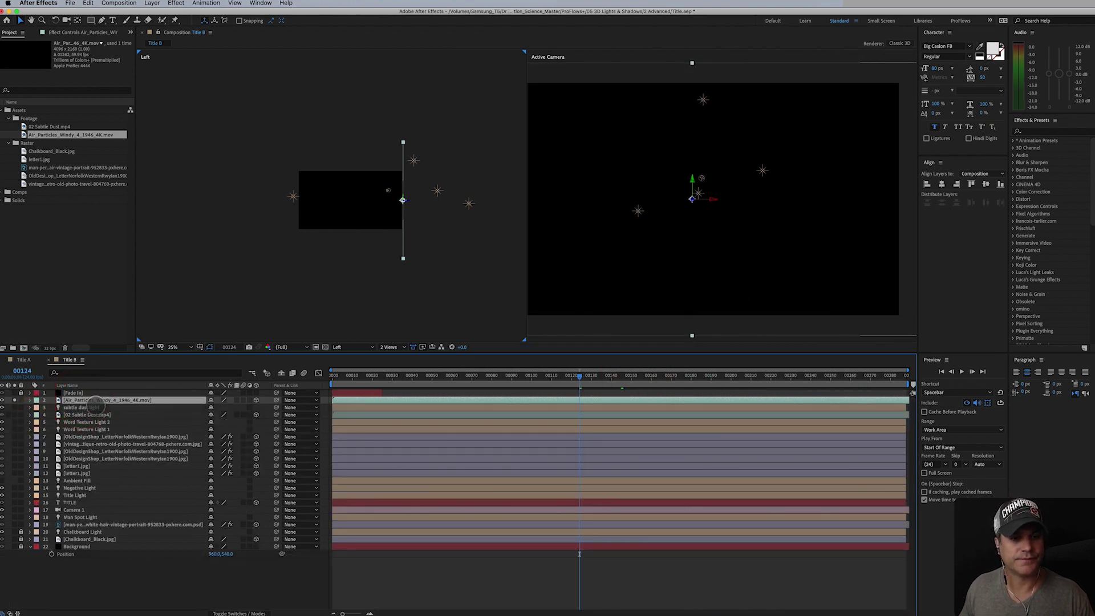
left_click_drag(595, 375, 834, 396)
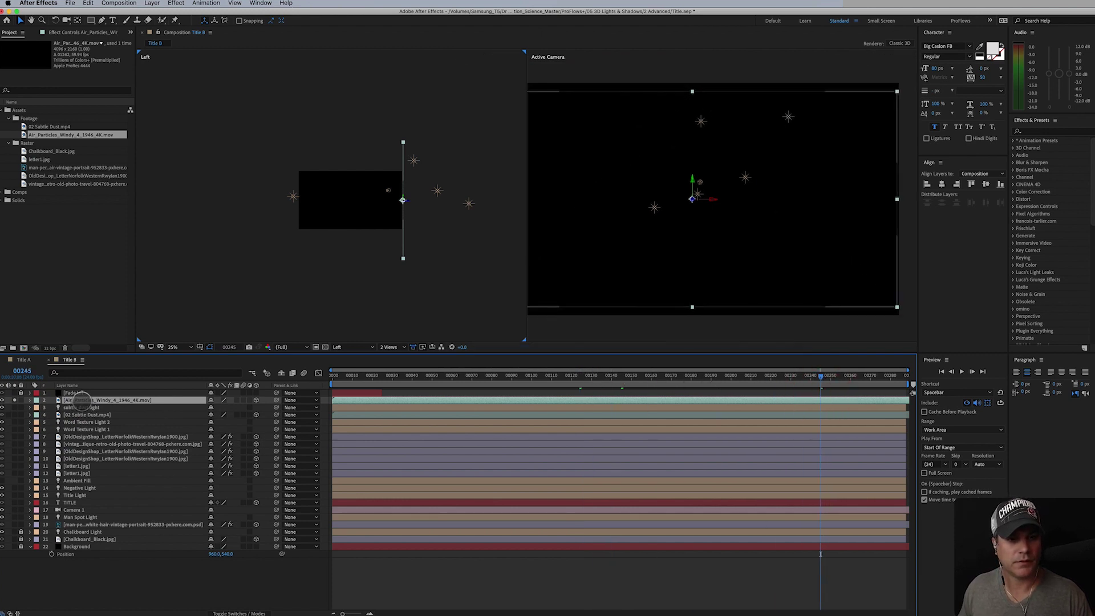
Move the particles layer nearer the camera in depth using the Left view
mouse_move(408, 200)
left_mouse_down()
mouse_move(465, 200)
mouse_move(480, 219)
mouse_move(306, 233)
mouse_move(325, 257)
mouse_move(324, 240)
mouse_move(411, 221)
left_mouse_up()
key("v")
left_click_drag(801, 375, 700, 385)
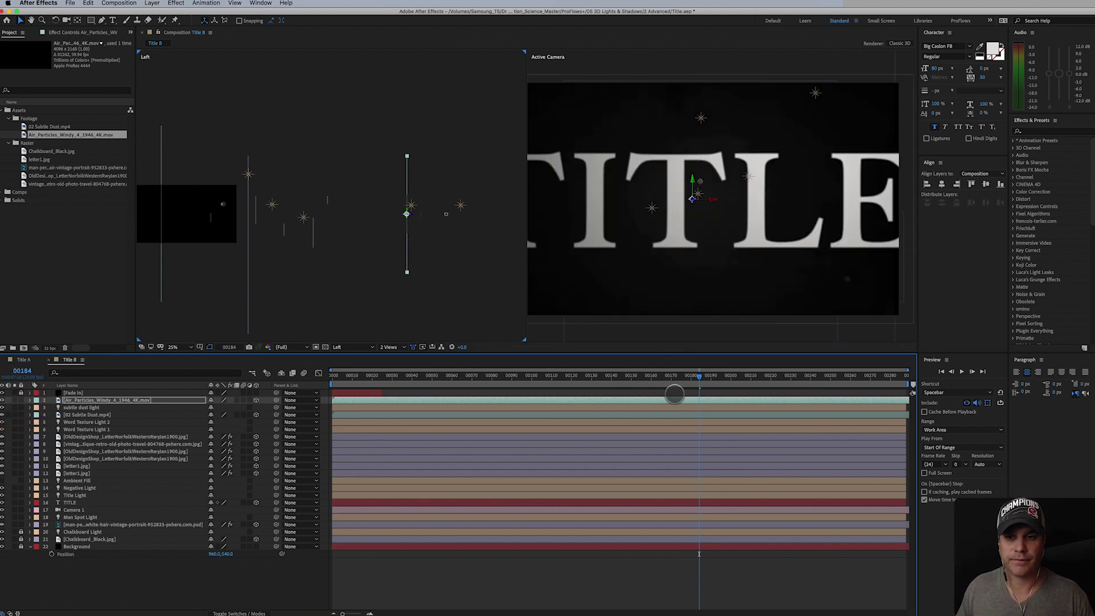
left_click_drag(693, 376, 623, 379)
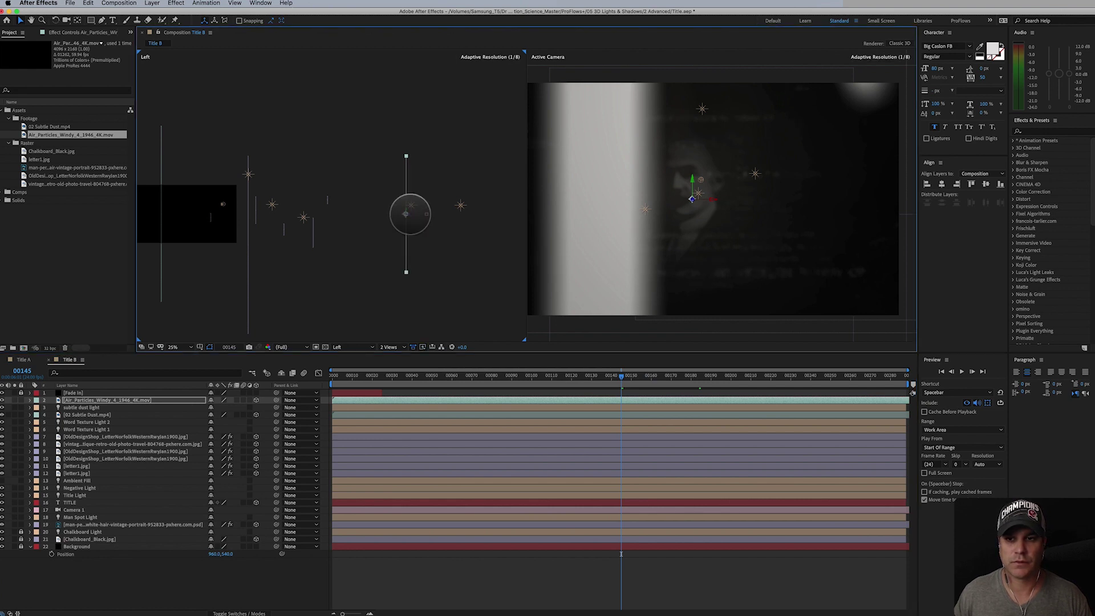
left_click_drag(602, 375, 548, 376)
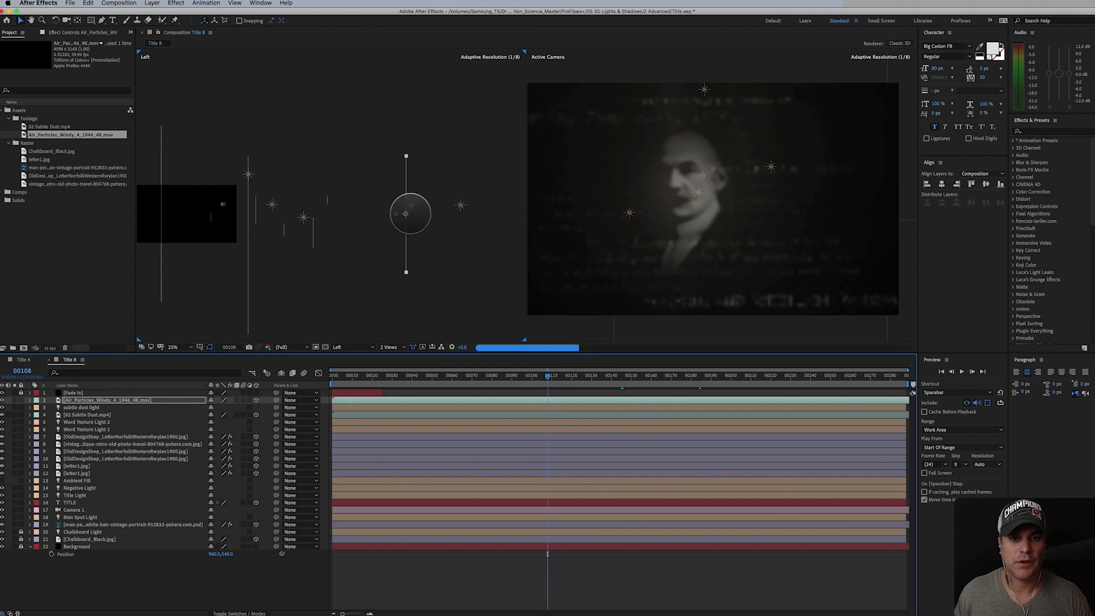
left_click_drag(405, 213, 339, 219)
Nudge the Air_Particles layer back and forth in depth, previewing frames 00108 to 00172
key("ctrl+z")
left_click(395, 214)
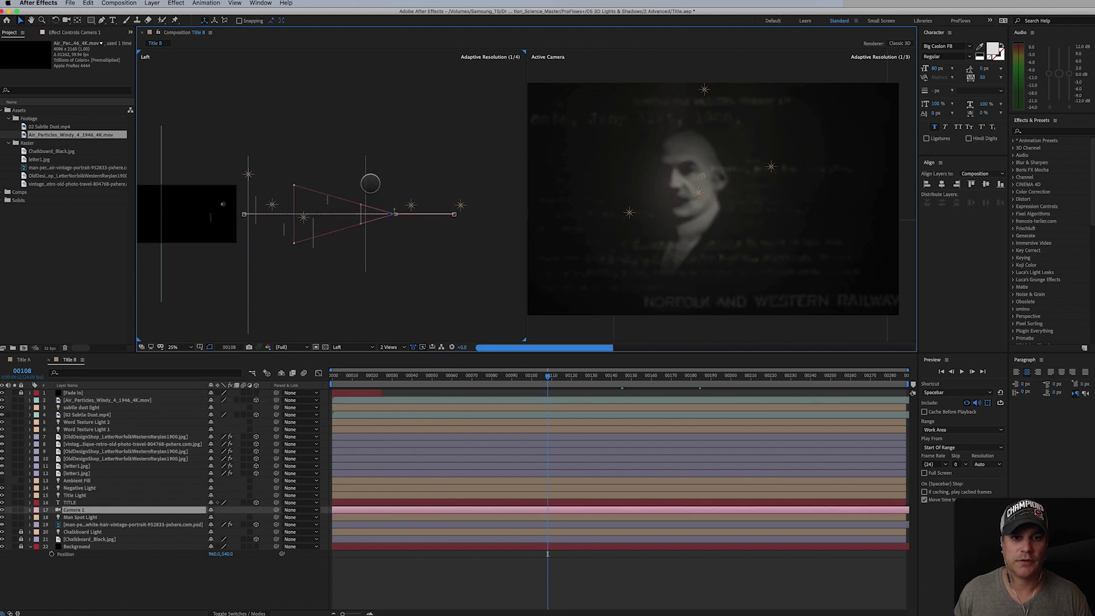
left_click(366, 183)
left_click_drag(372, 215, 364, 215)
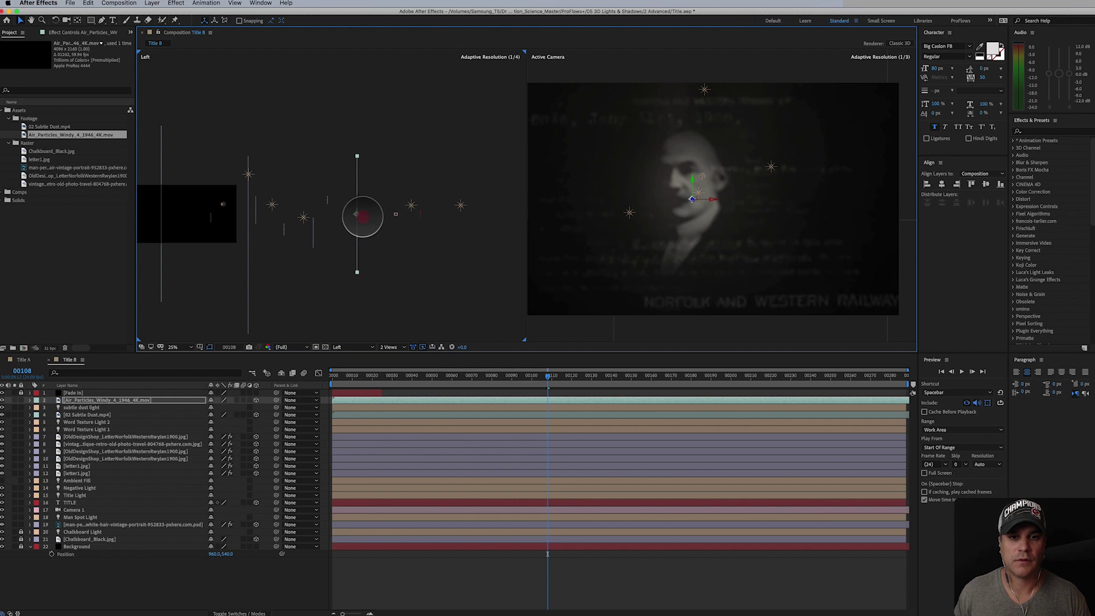
left_click_drag(362, 217, 376, 217)
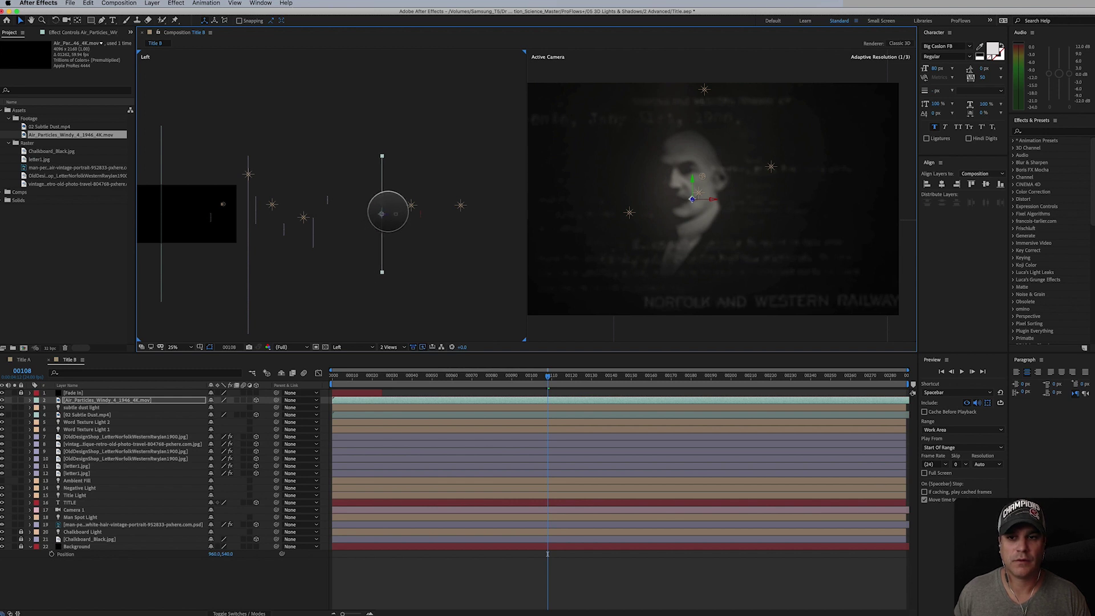
left_click_drag(545, 374, 592, 379)
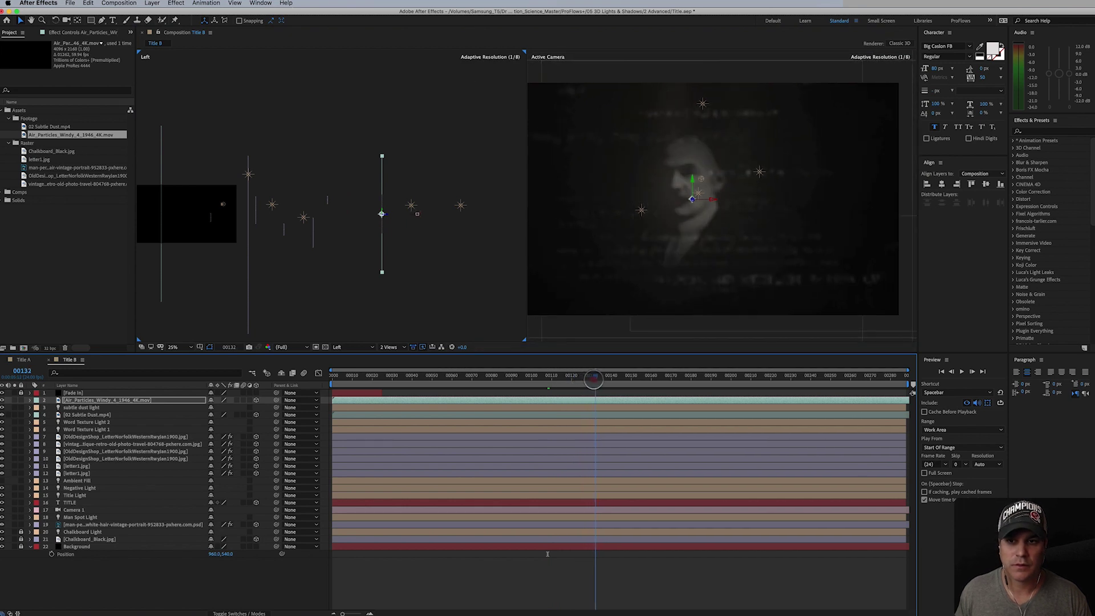
left_click(598, 379)
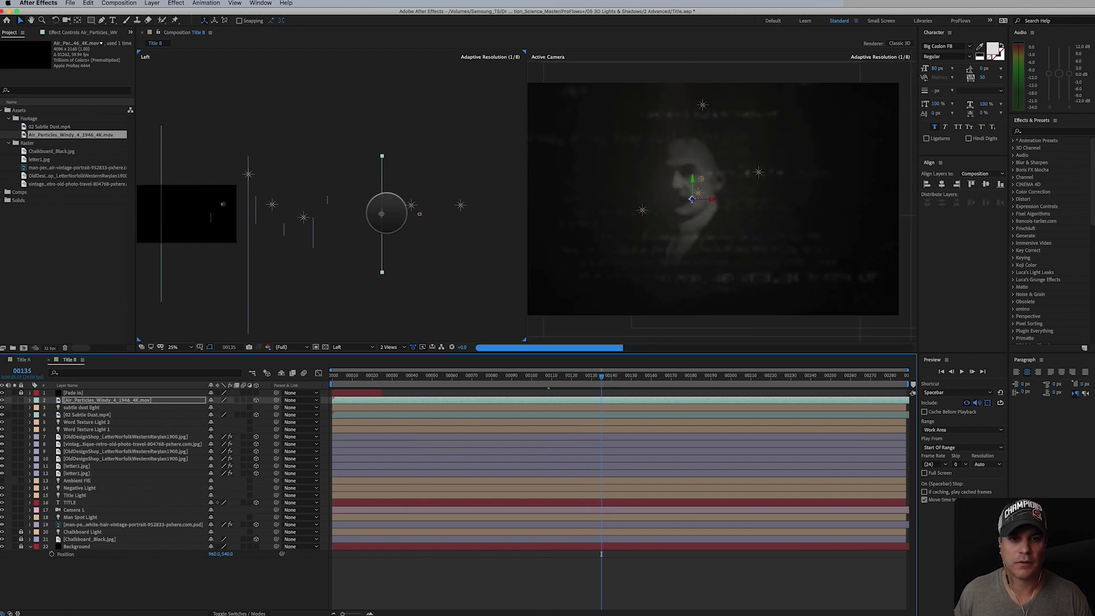
left_click(394, 215)
left_click_drag(411, 215, 388, 216)
left_click_drag(599, 374, 645, 390)
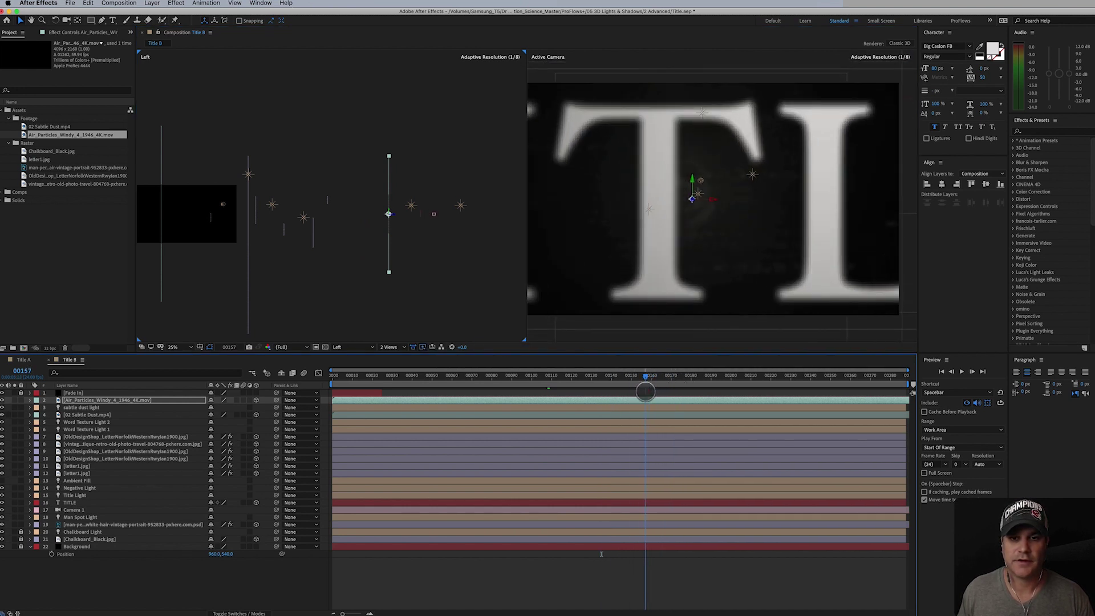
left_click_drag(394, 215, 357, 214)
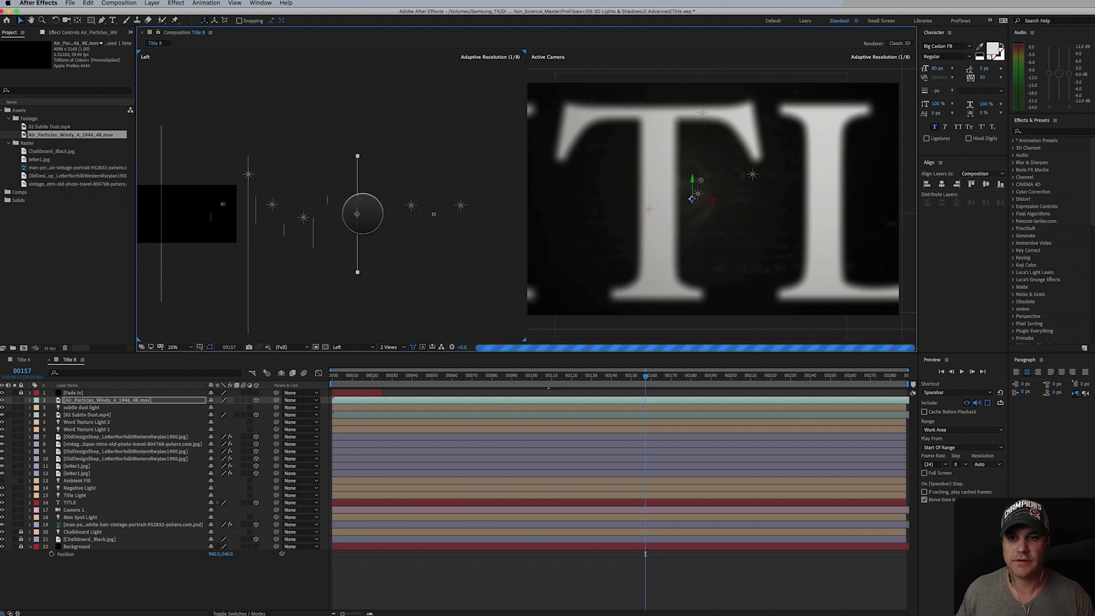
Push the Air_Particles layer further in depth, previewing frames 00124 through 00222
mouse_move(359, 215)
left_mouse_down()
mouse_move(215, 237)
mouse_move(415, 245)
mouse_move(367, 240)
left_mouse_up()
mouse_move(646, 377)
left_mouse_down()
mouse_move(753, 390)
mouse_move(690, 396)
mouse_move(705, 399)
mouse_move(705, 381)
mouse_move(640, 381)
left_mouse_up()
key("Page_Up")
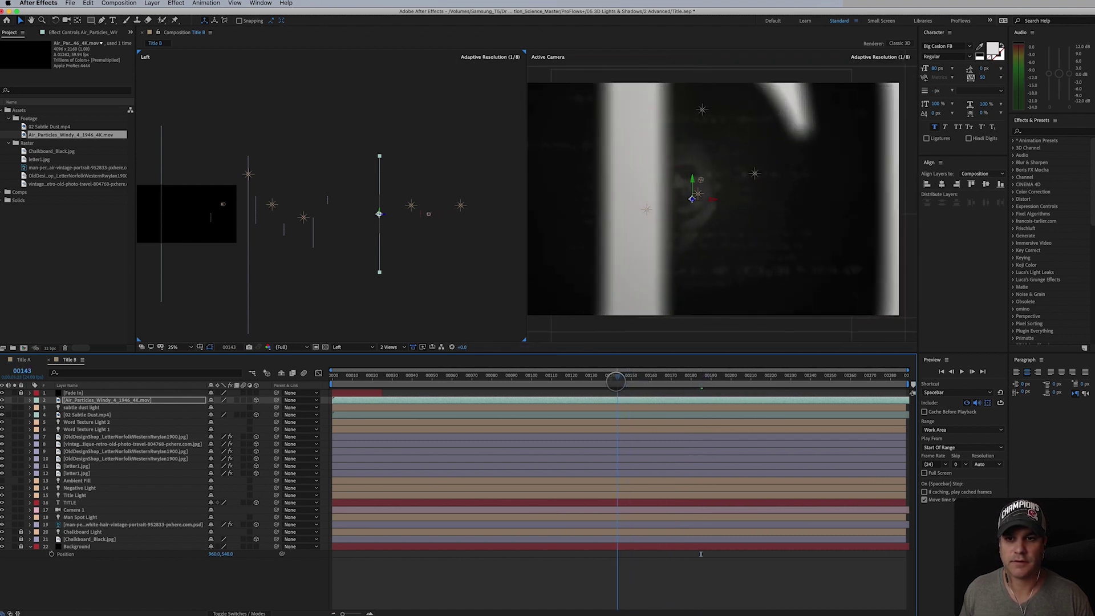
left_click_drag(616, 381, 580, 382)
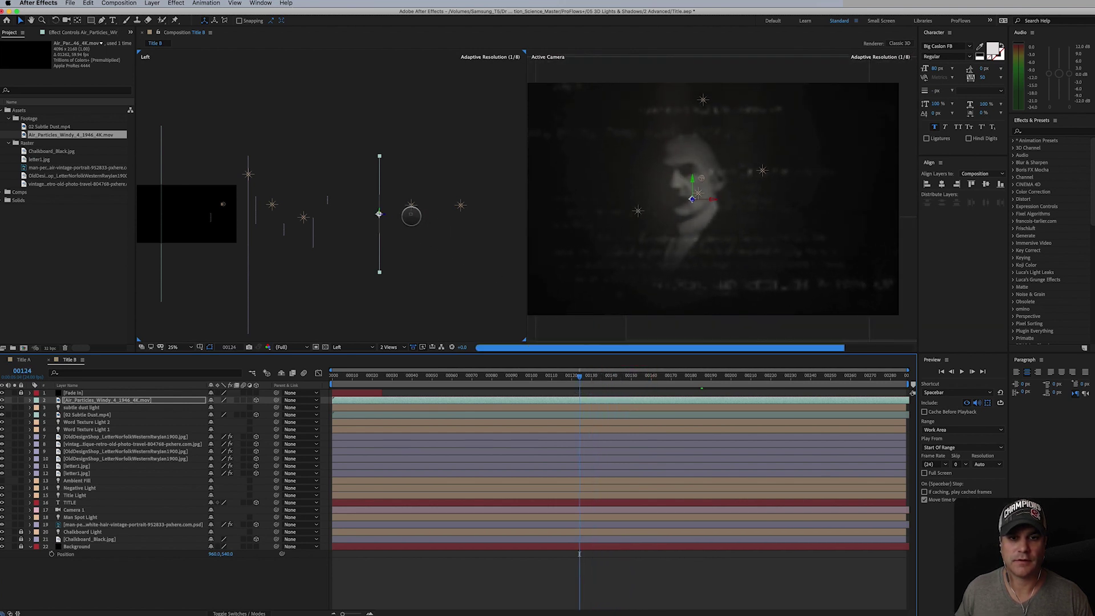
left_click(411, 215)
left_click(378, 214)
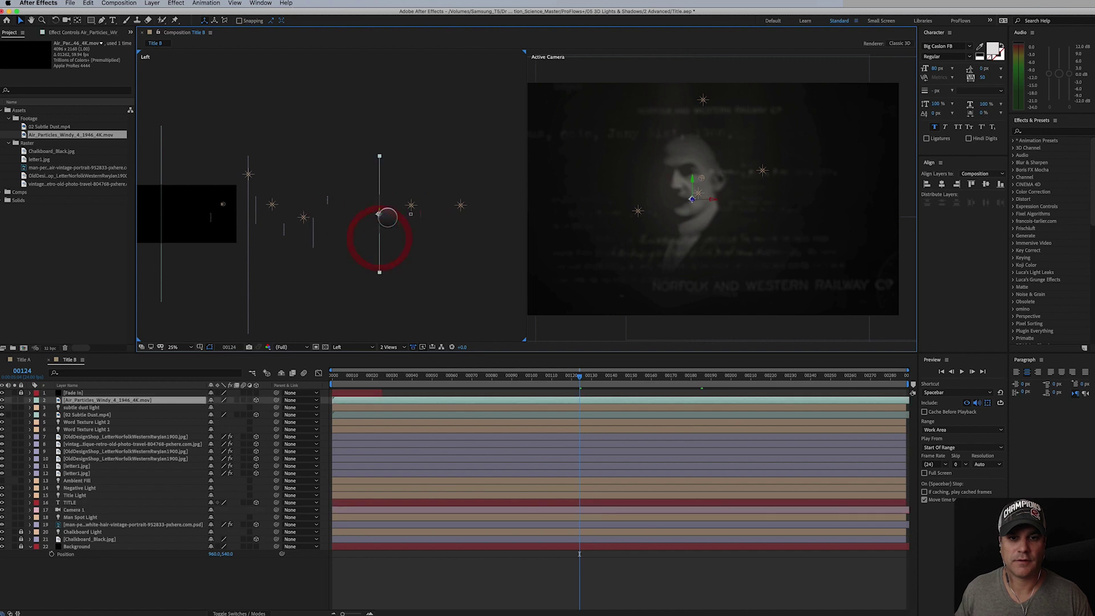
left_click_drag(385, 214, 431, 216)
left_click(619, 375)
left_click_drag(619, 375, 731, 376)
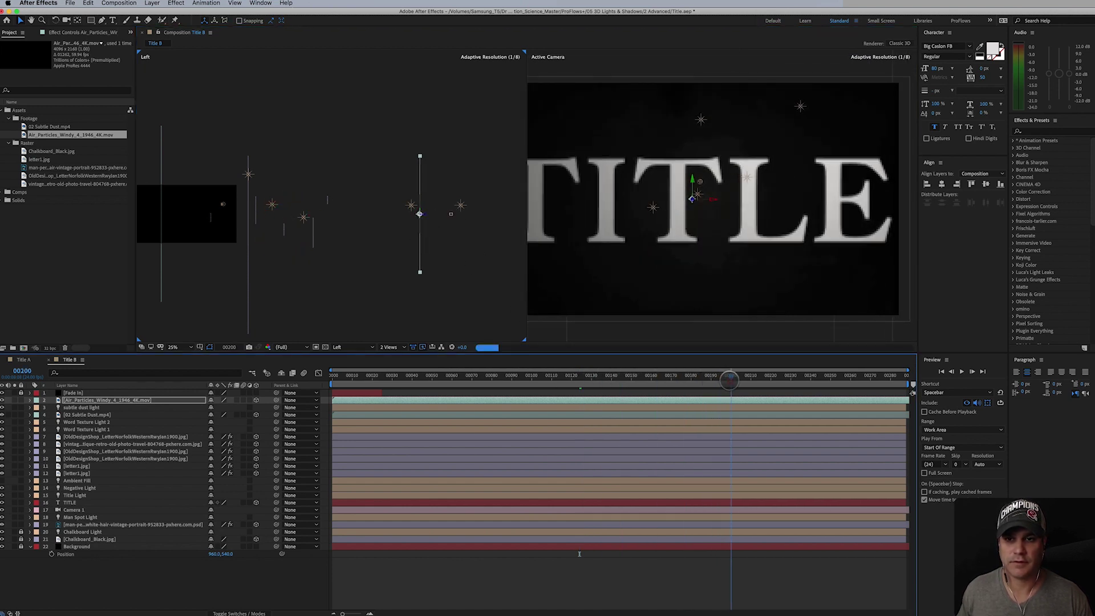
mouse_move(423, 218)
left_mouse_down()
mouse_move(482, 215)
mouse_move(407, 217)
mouse_move(416, 227)
left_mouse_up()
left_click_drag(777, 381, 873, 385)
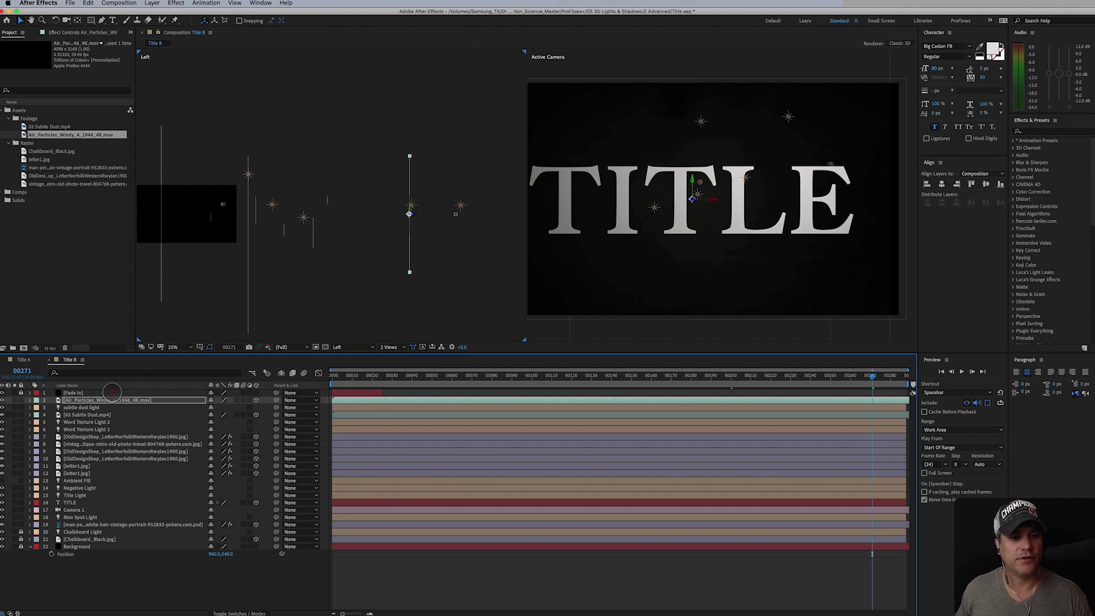
Create a new adjustment layer named FX and place it below Fade In
left_click(115, 393)
left_click(152, 3)
mouse_move(221, 12)
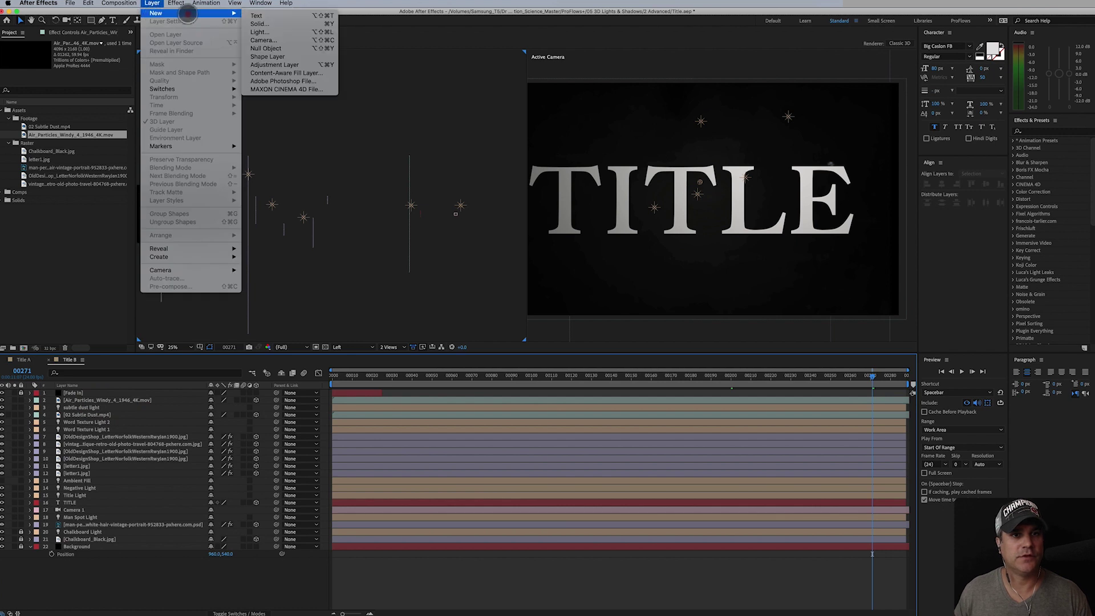
left_click(296, 64)
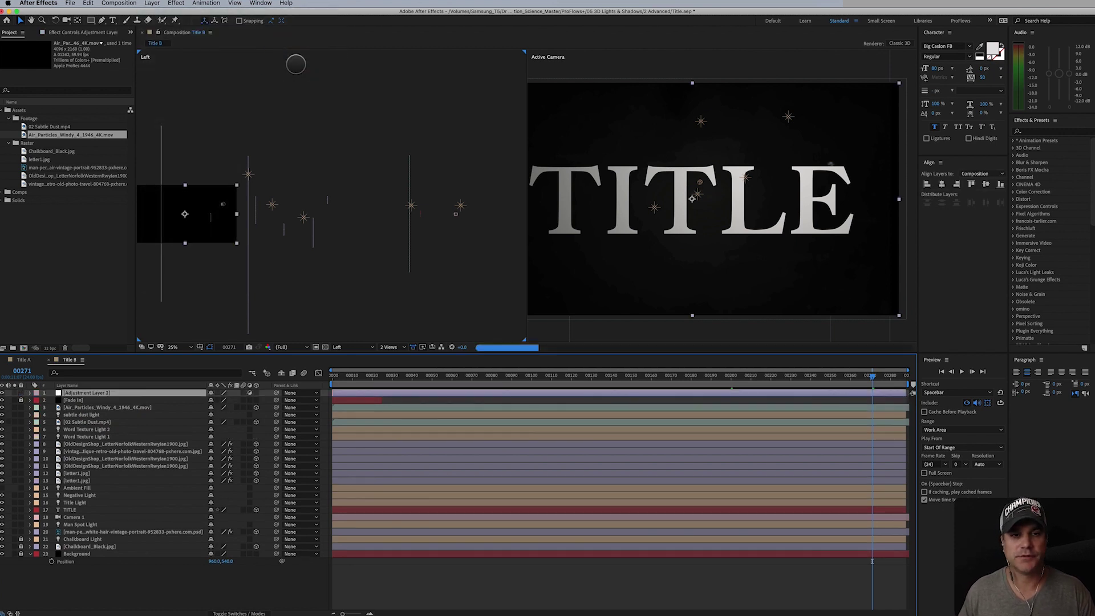
key("Return")
type("FX")
key("Return")
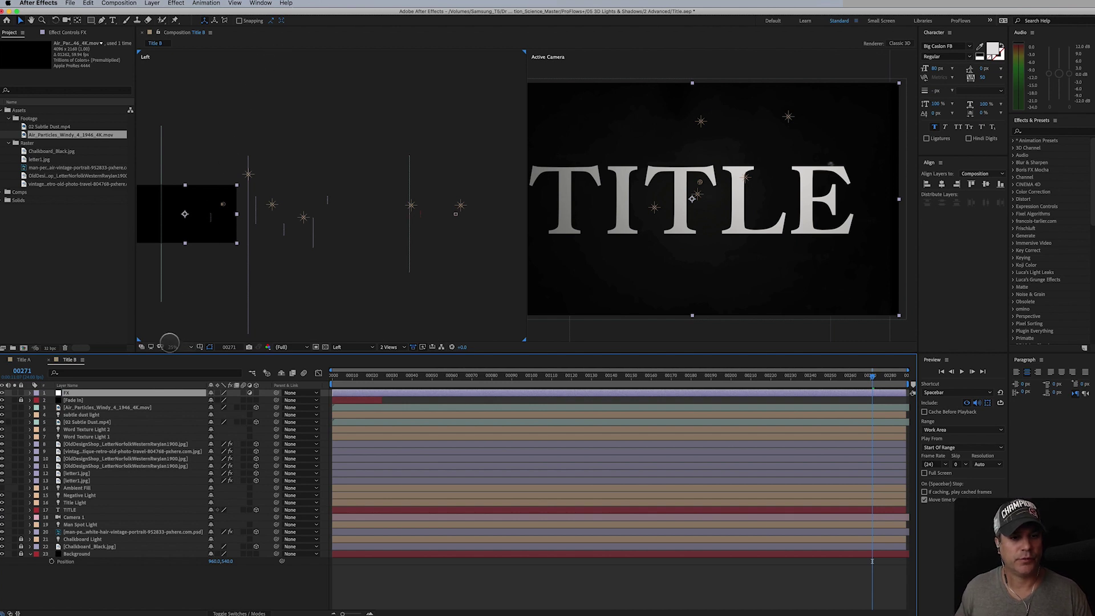
left_click_drag(128, 393, 128, 401)
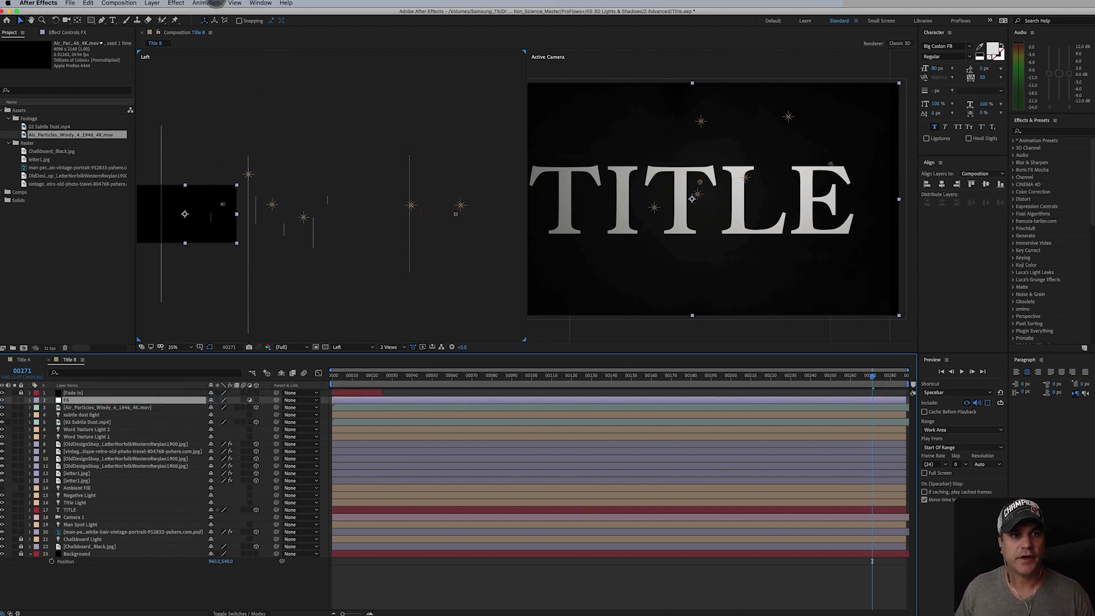
Browse the Effect menu to the Noise & Grain category
left_click(176, 3)
mouse_move(214, 151)
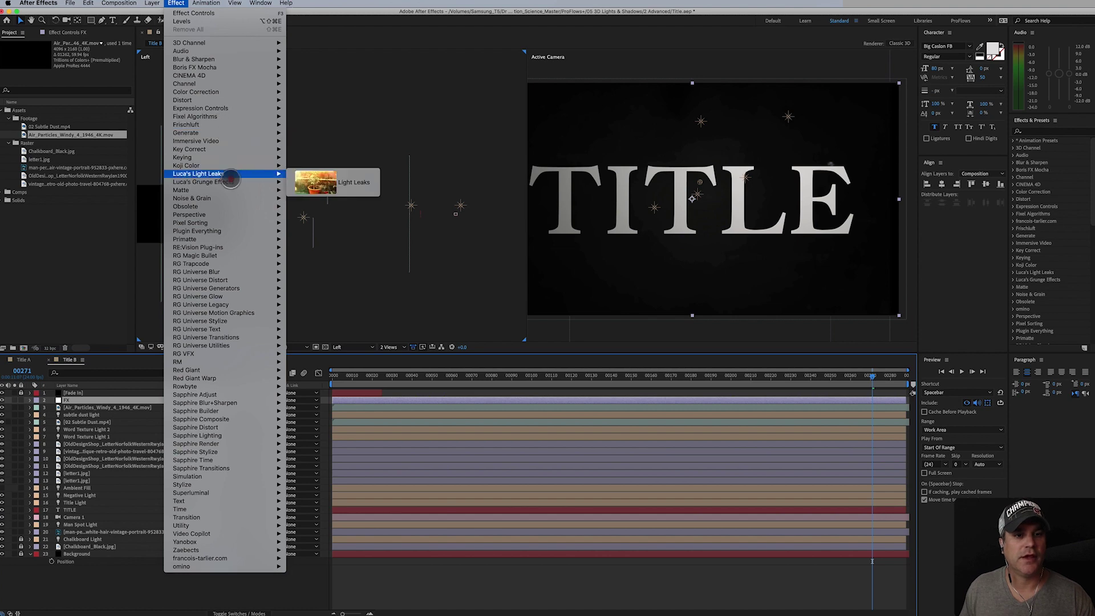
mouse_move(239, 199)
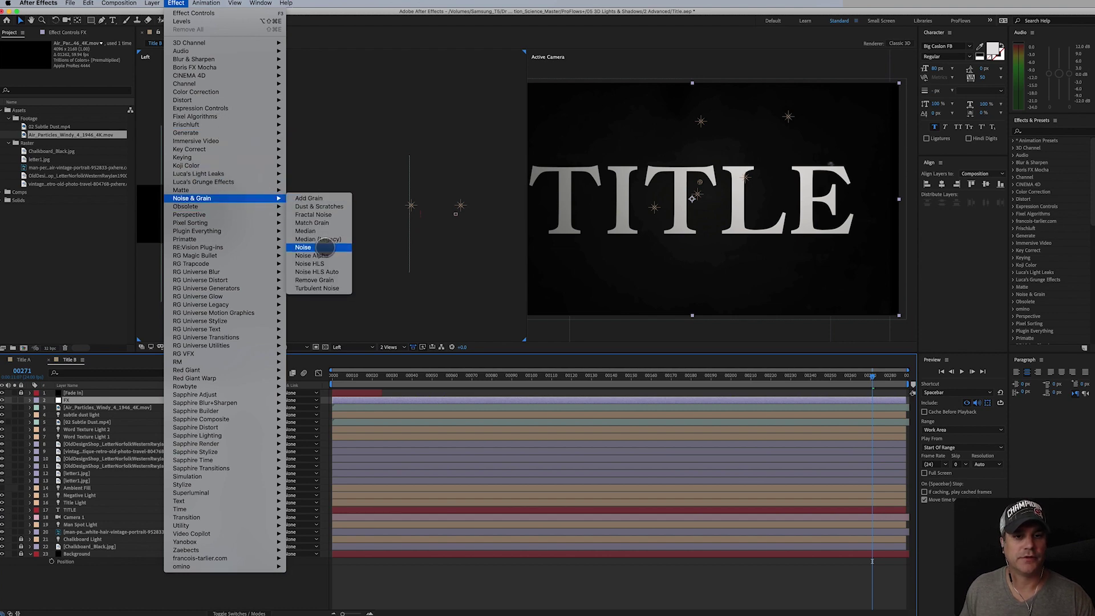
Apply Add Grain to FX with Viewing Mode set to Final Output, showing 1 View
left_click(309, 198)
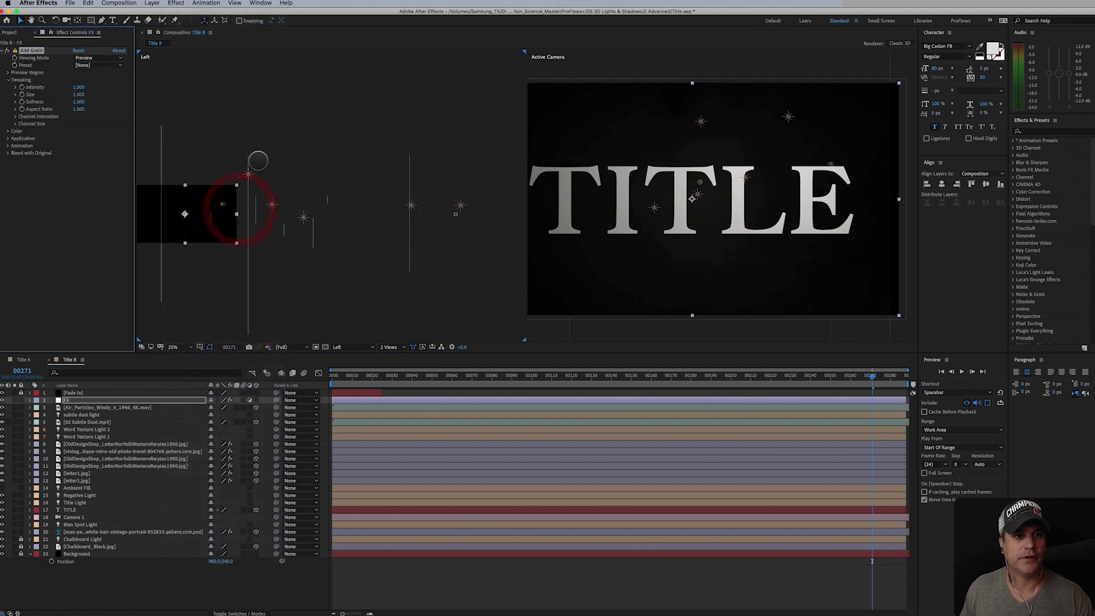
left_click(100, 59)
left_click(98, 83)
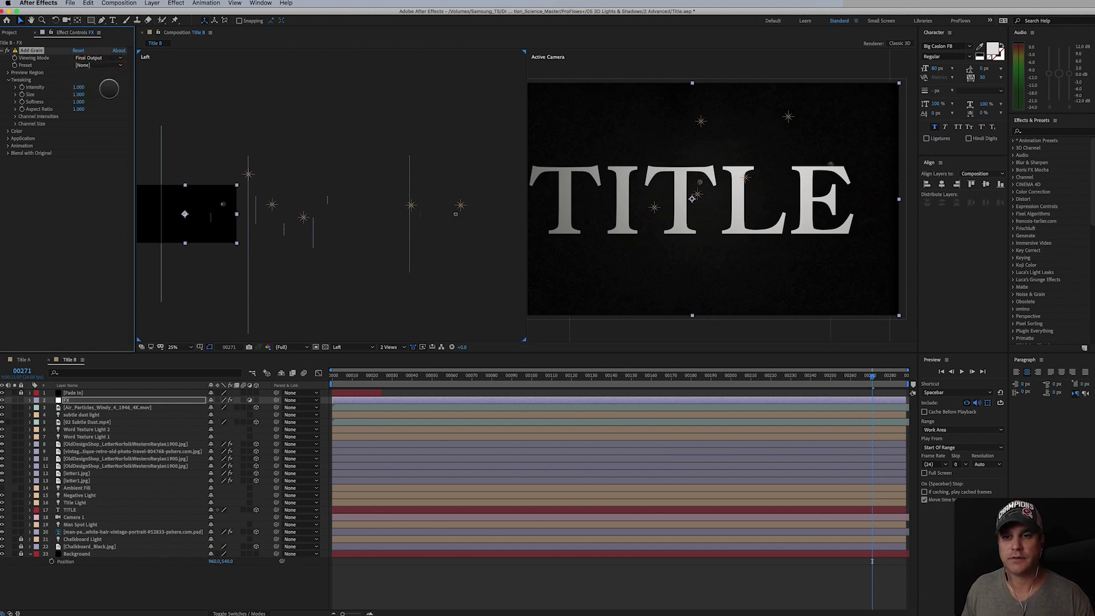
left_click(388, 347)
left_click(386, 344)
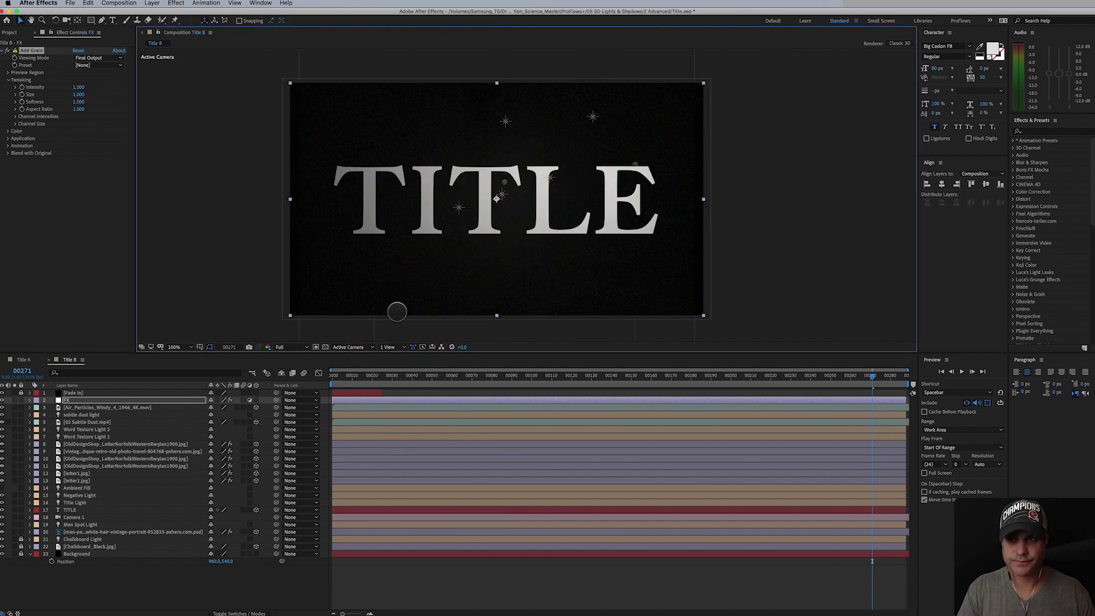
Set the Add Grain preset to Eastman EXR 100T
left_click(92, 410)
left_click(96, 401)
left_click(92, 65)
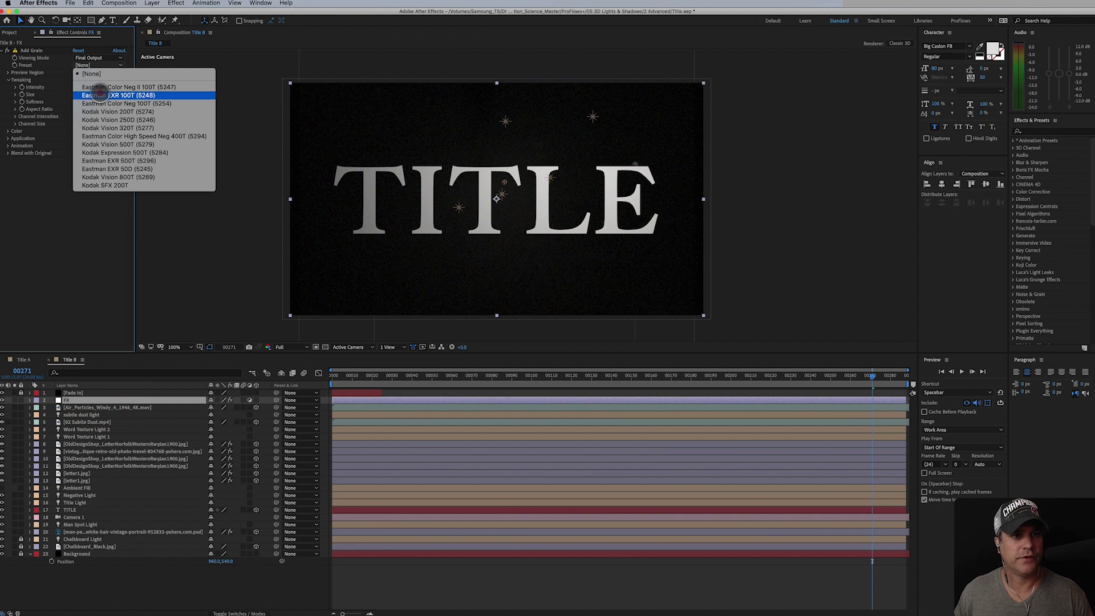
left_click(98, 94)
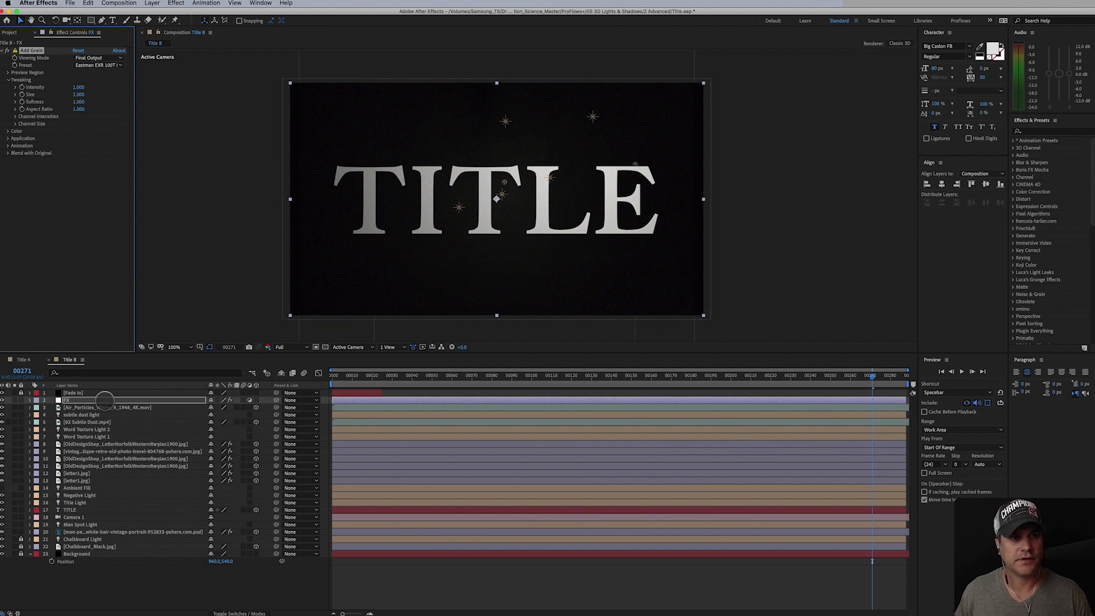
left_click(175, 3)
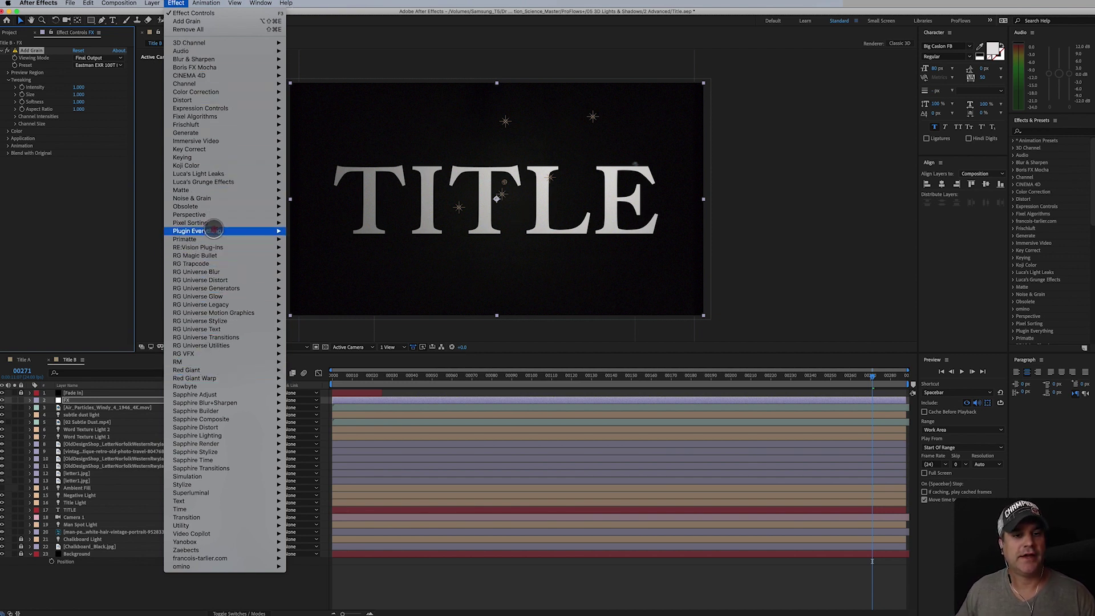
Add uni.Chromatic Aberration to FX and drag it above Add Grain in Effect Controls
mouse_move(215, 231)
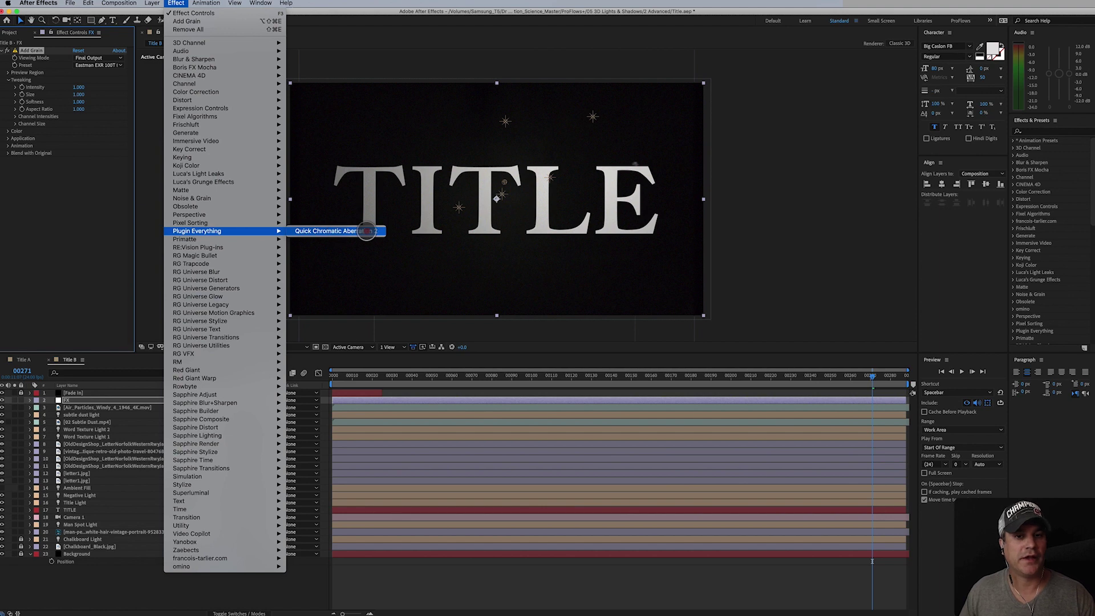
left_click(257, 308)
left_click(254, 322)
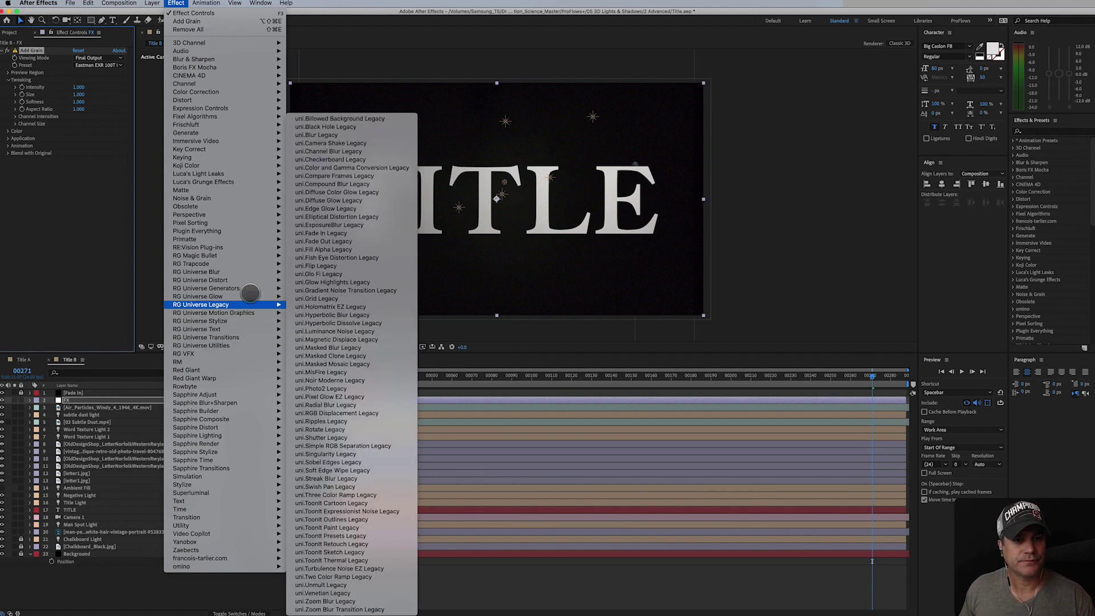
left_click(318, 283)
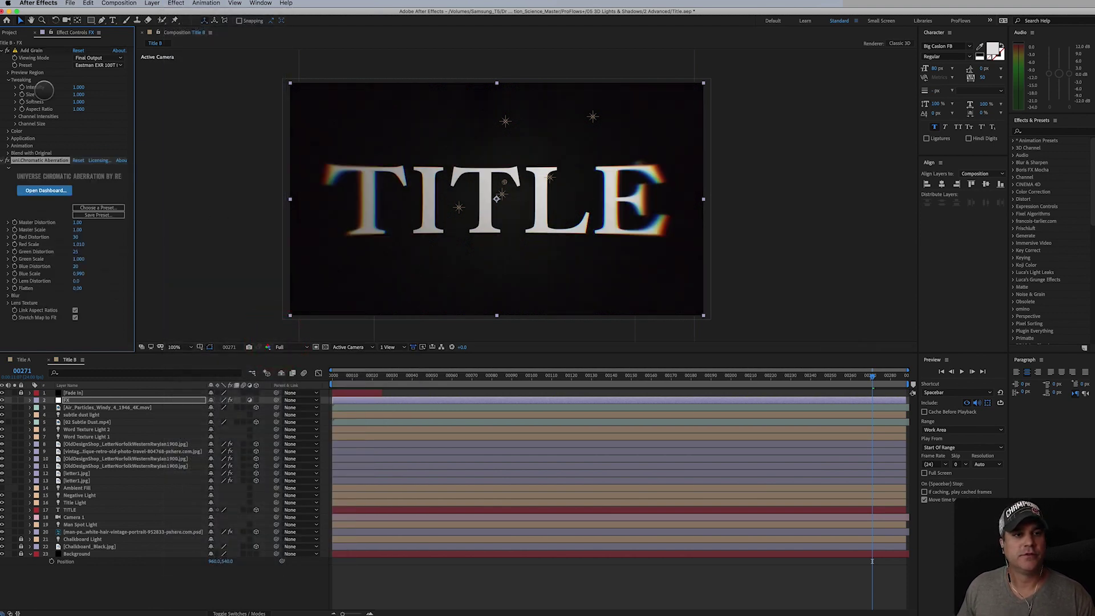
left_click(7, 51)
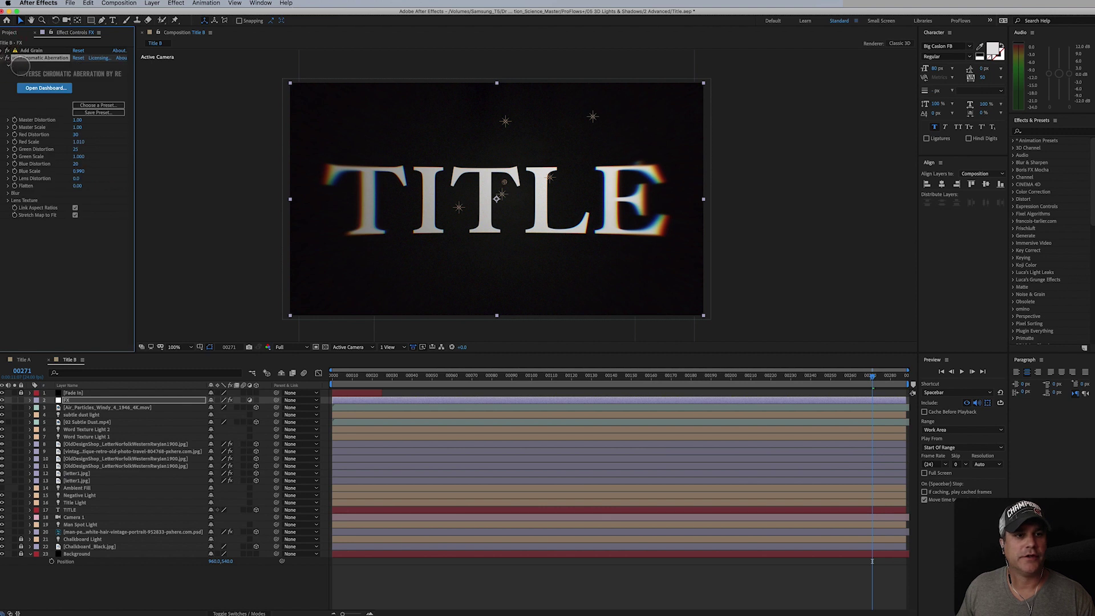
left_click_drag(21, 63, 28, 49)
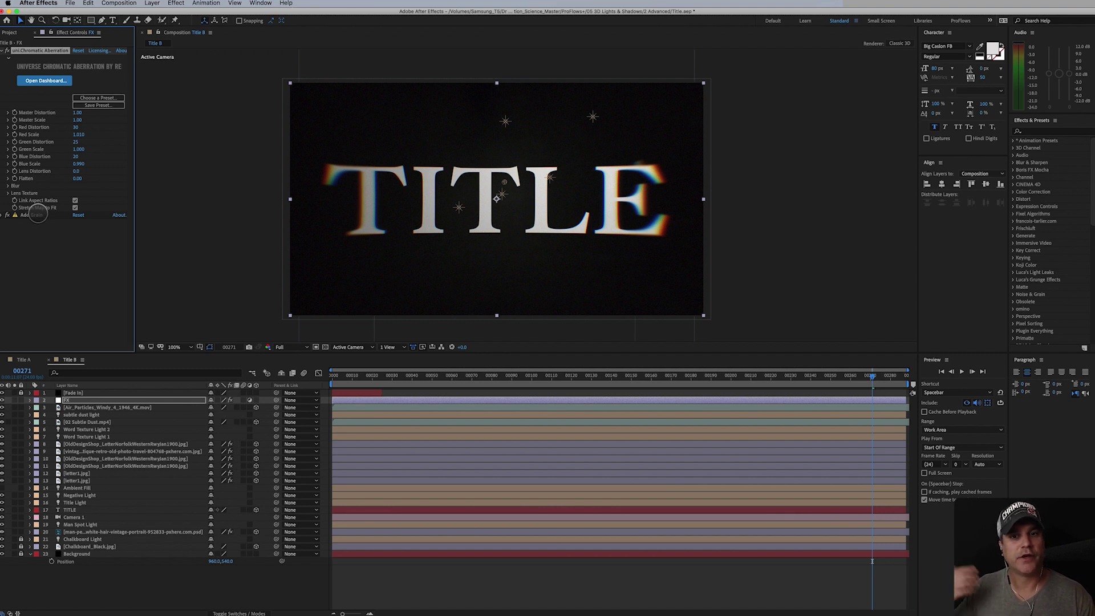
Compare the Simple Smudges, Medium and Simple presets in the Universe Dashboard, keeping Simple Smudges
left_click(96, 97)
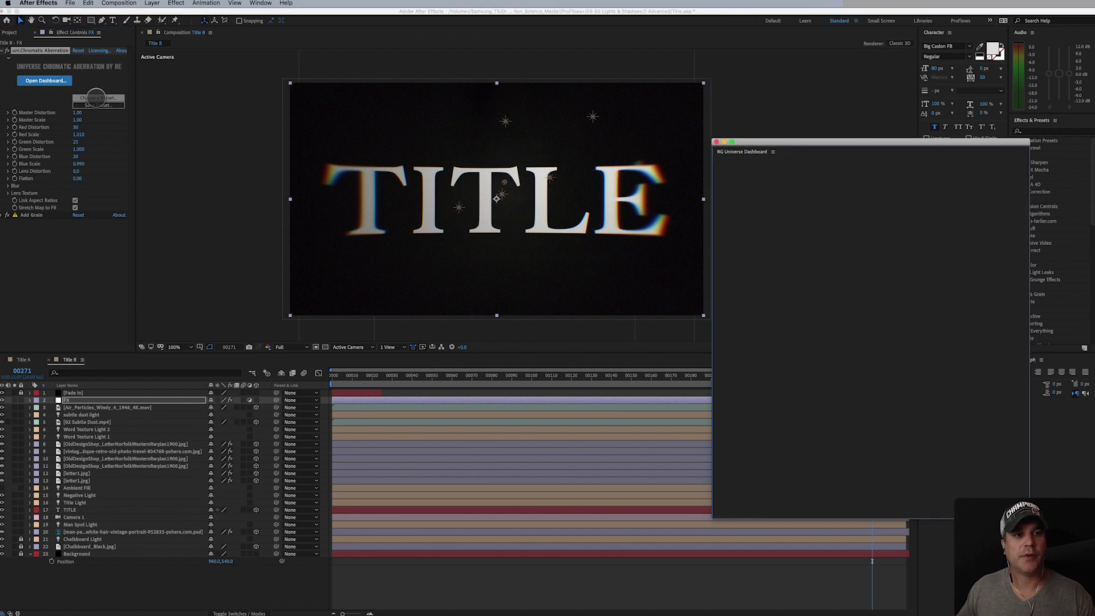
left_click_drag(759, 142, 594, 98)
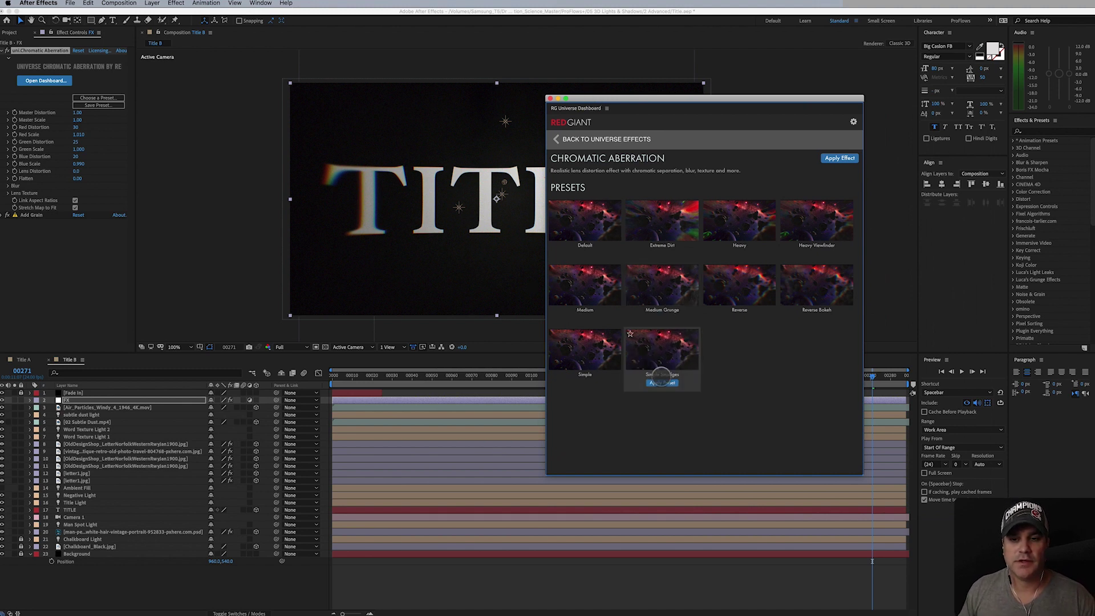
left_click(662, 383)
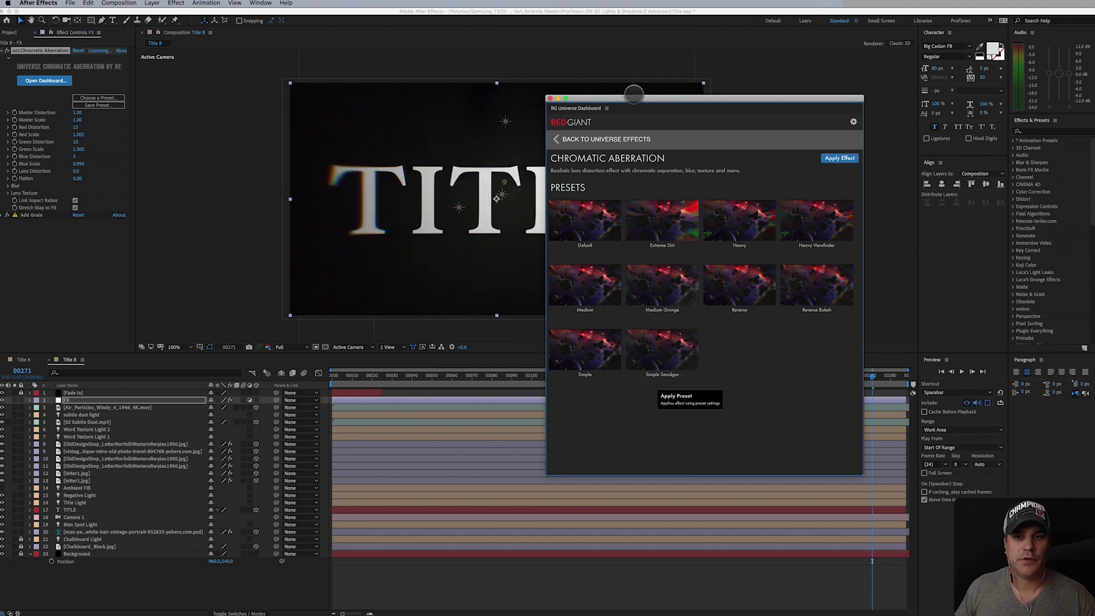
left_click_drag(625, 97, 768, 60)
mouse_move(822, 283)
left_click(736, 281)
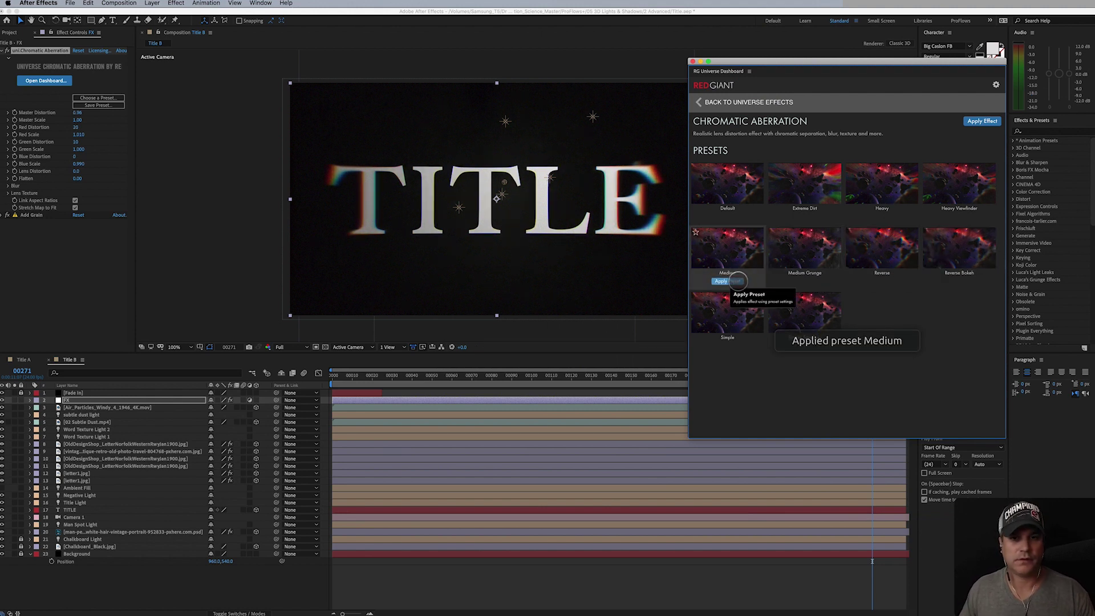
mouse_move(806, 250)
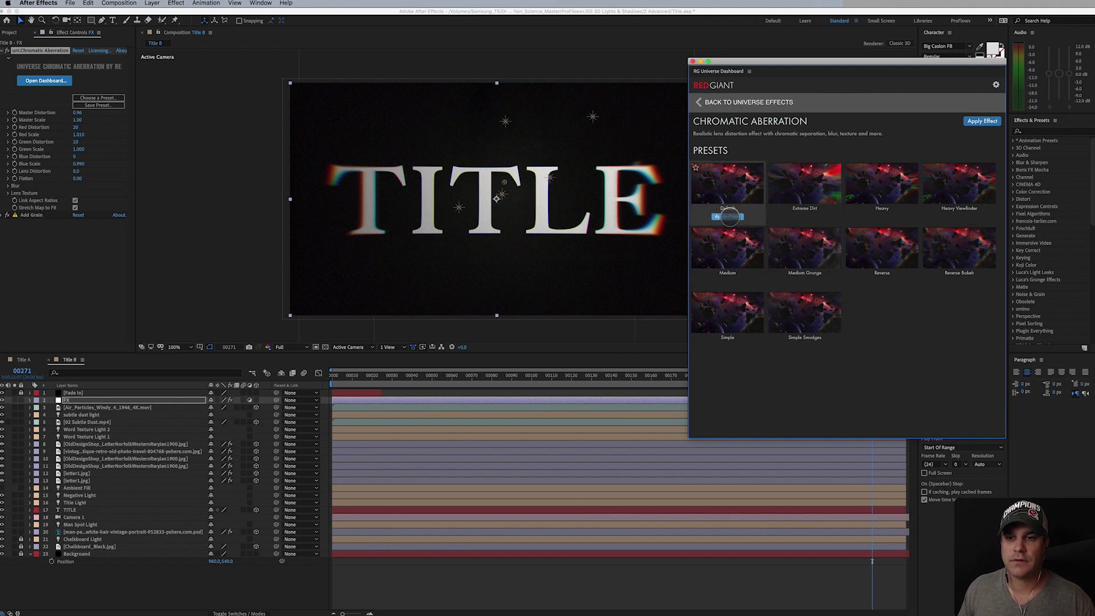
mouse_move(877, 252)
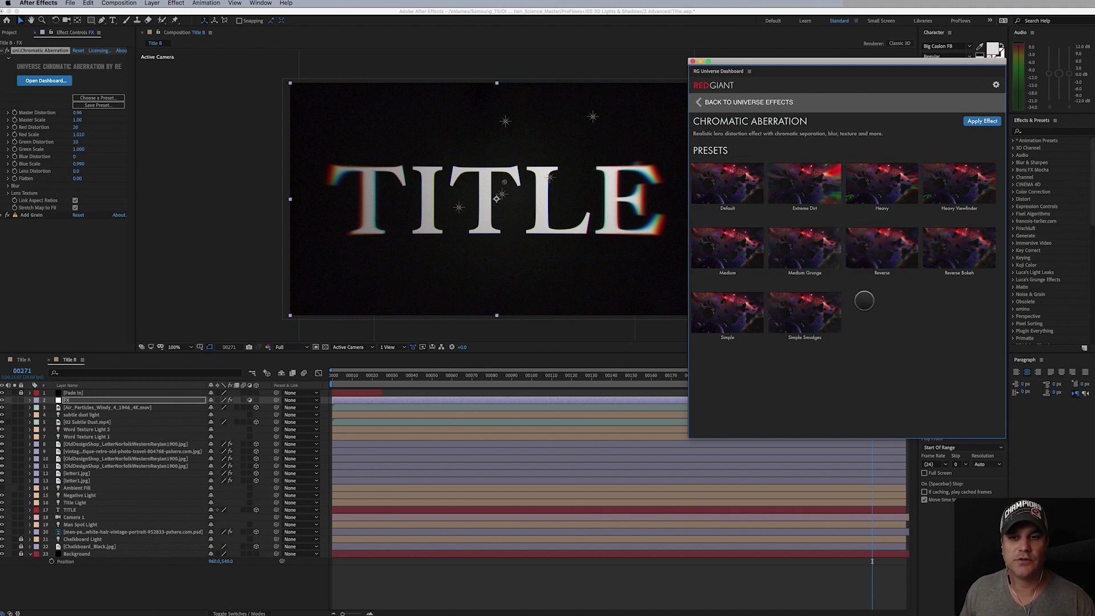
left_click(737, 346)
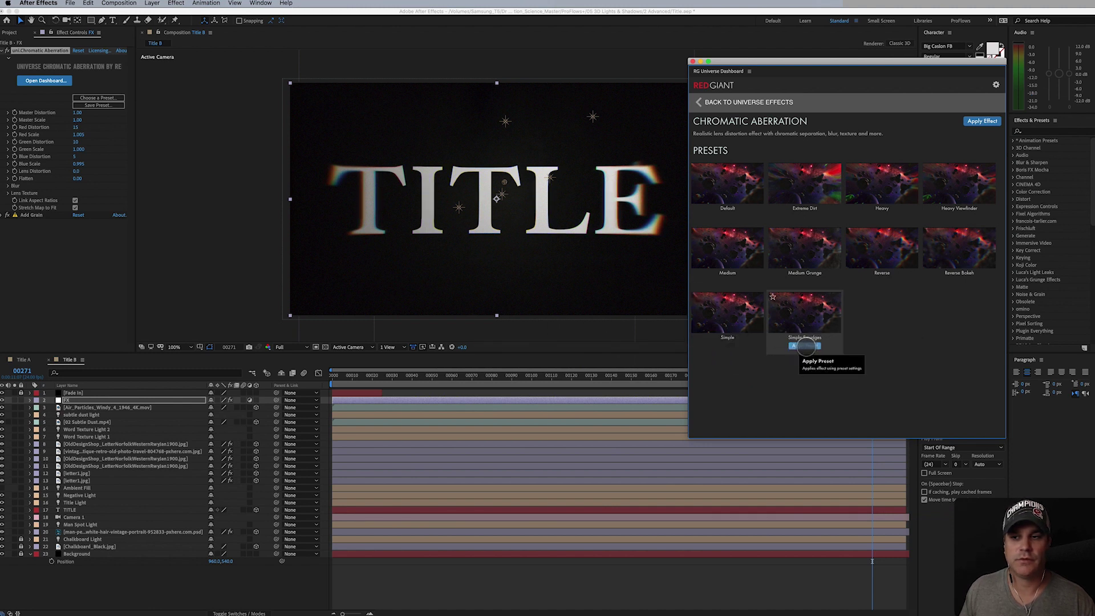
left_click(806, 346)
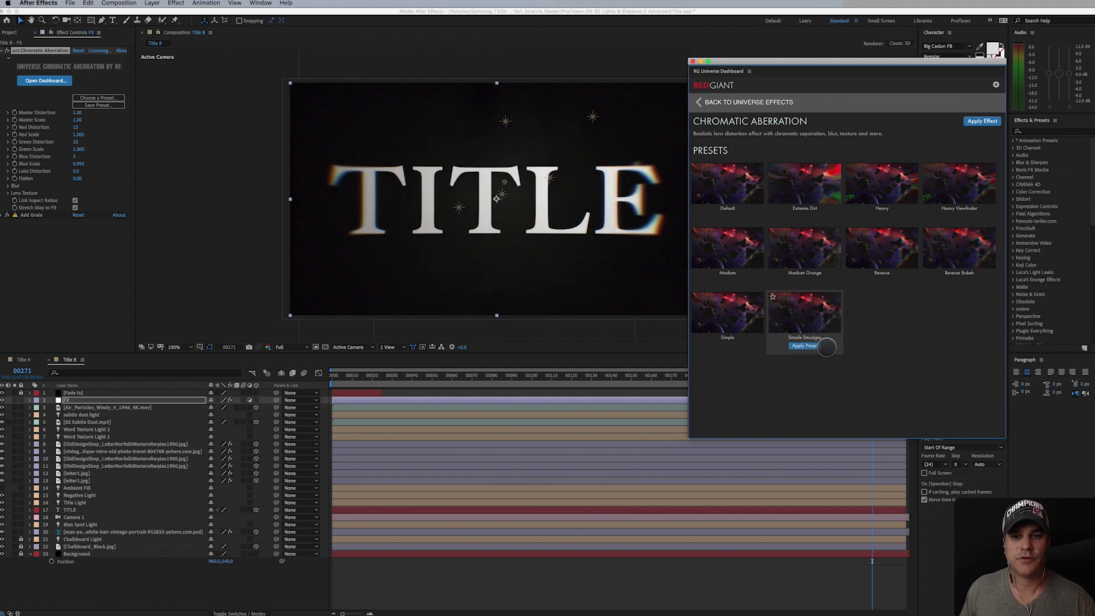
left_click(693, 61)
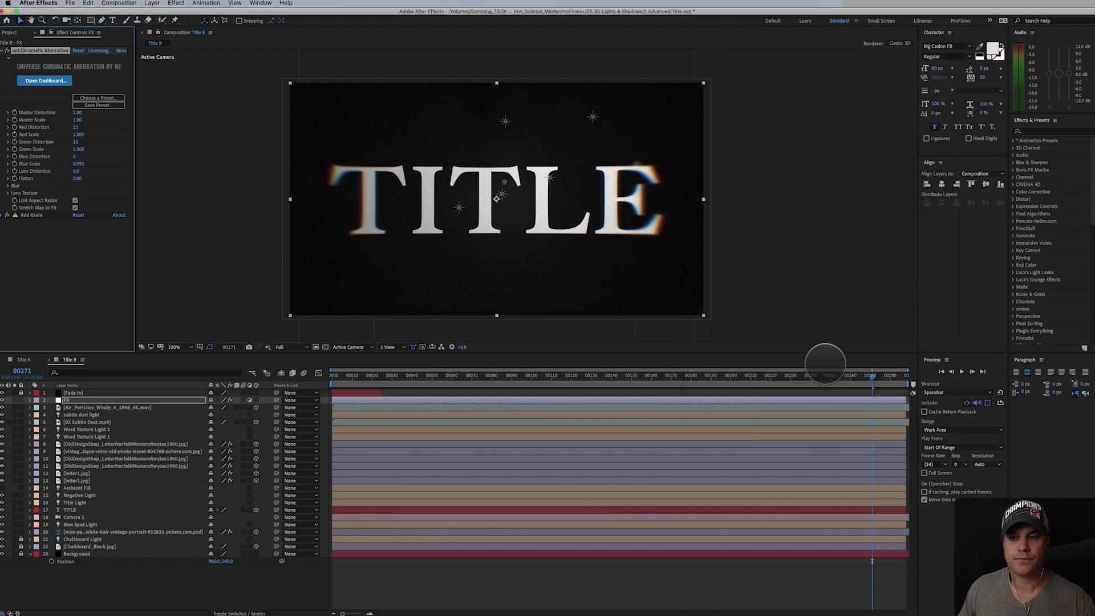
Scrub back to where the portrait shows and save the project
left_click_drag(829, 378, 562, 401)
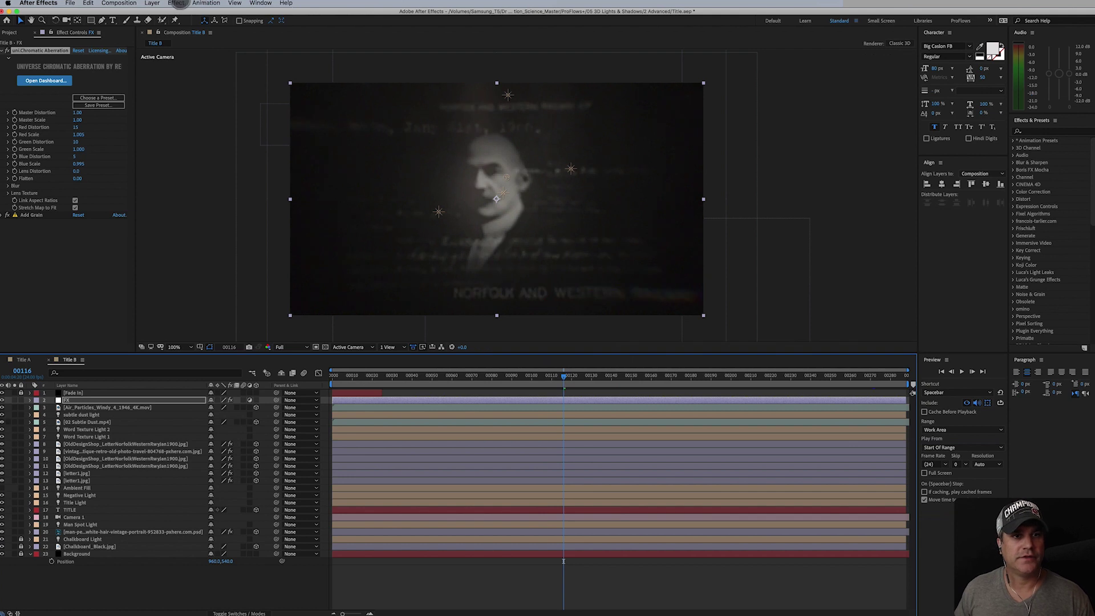
left_click(151, 3)
left_click(151, 3)
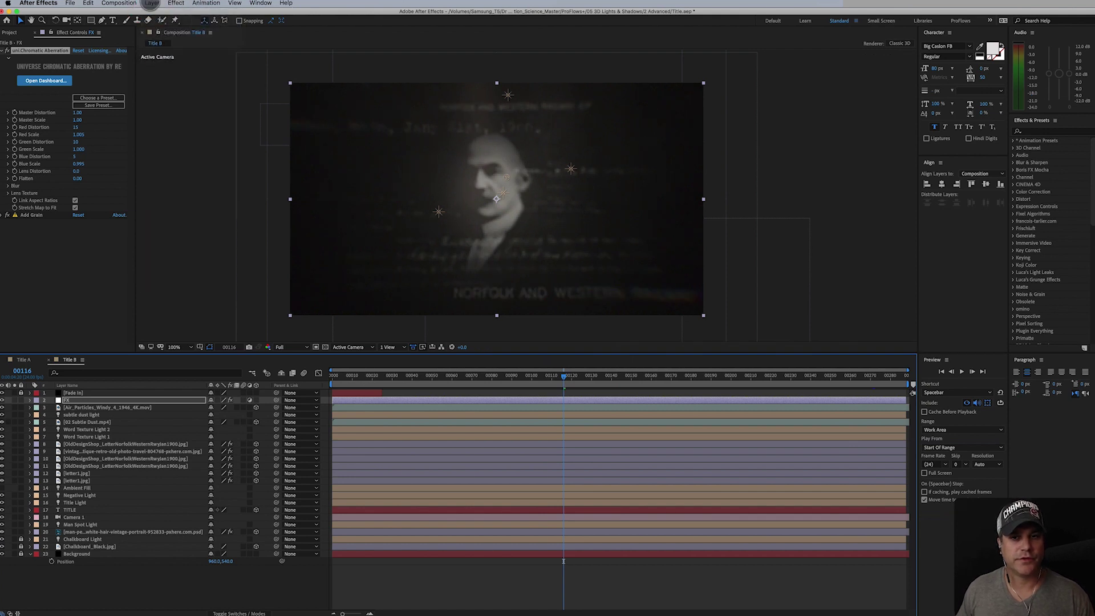
left_click(70, 359)
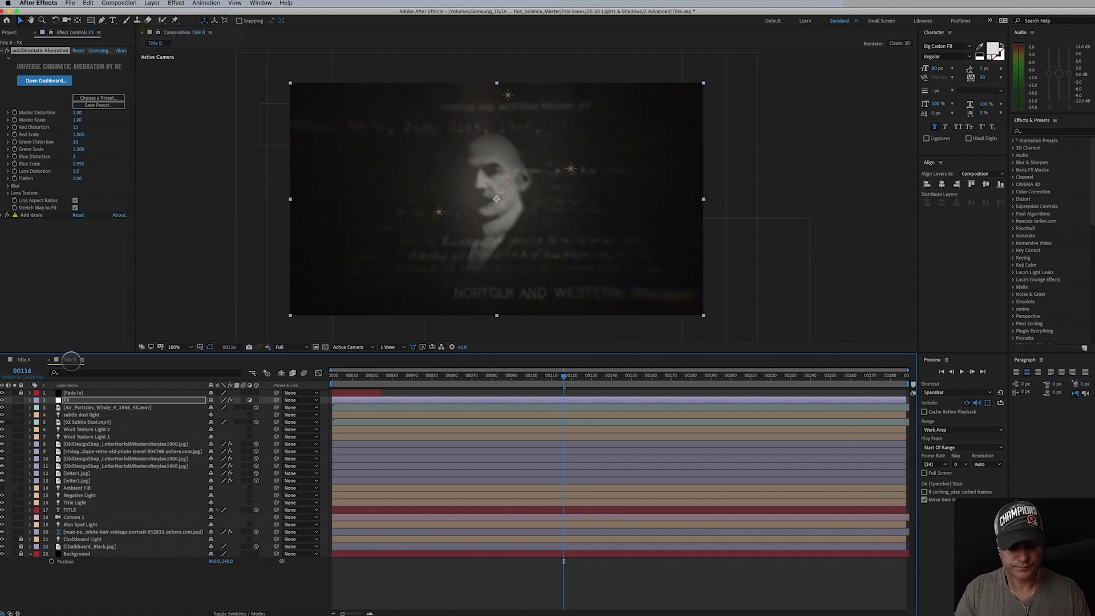
key("super+s")
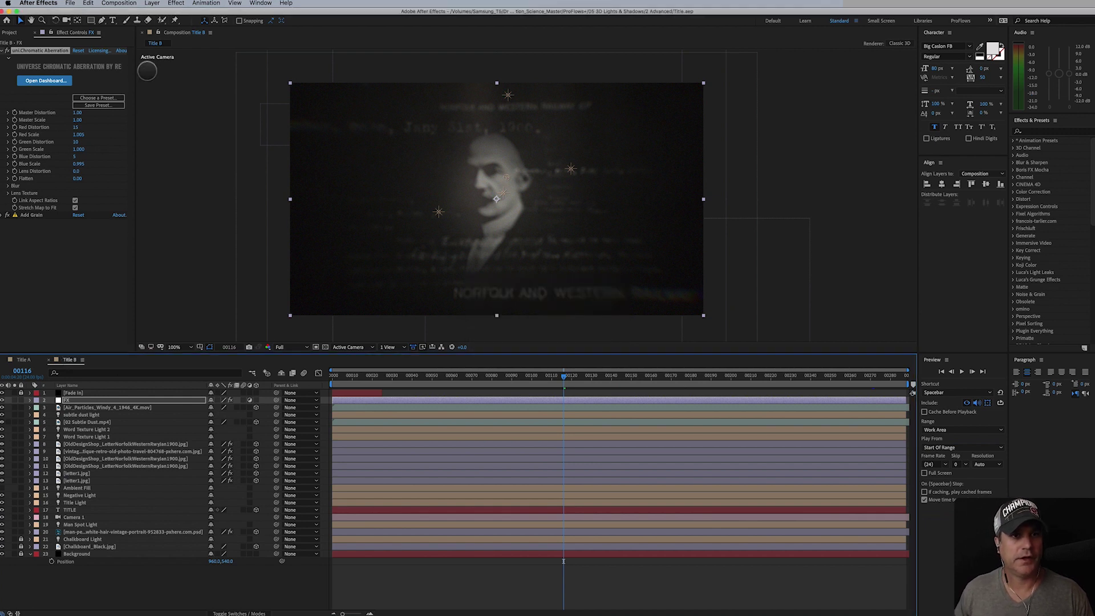
Create a new solid layer with a pale beige colour
left_click(152, 3)
mouse_move(155, 13)
left_click(284, 21)
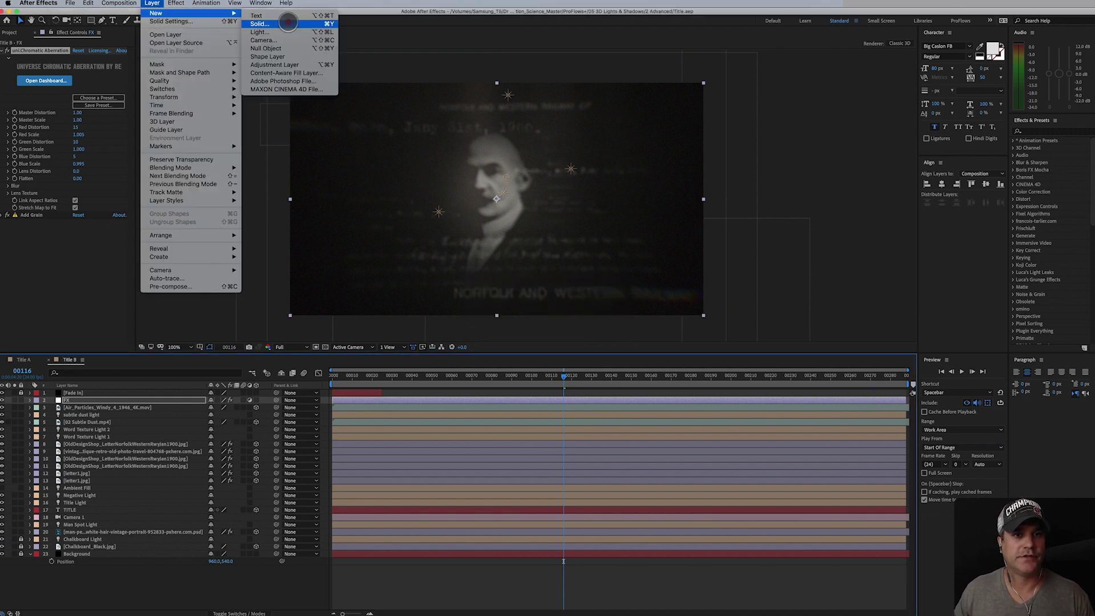
left_click(505, 291)
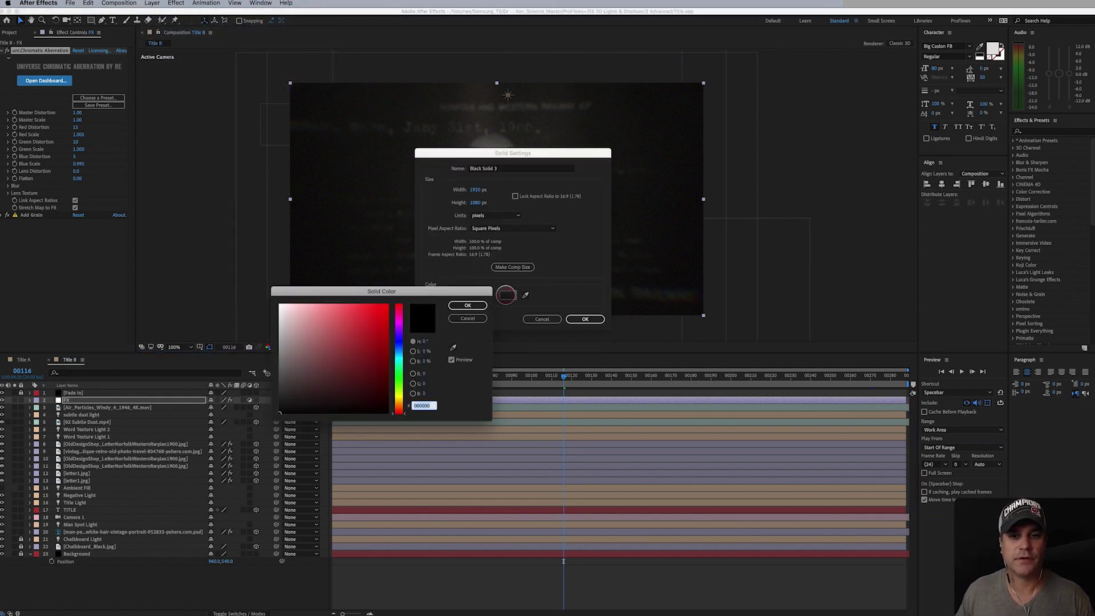
mouse_move(289, 325)
left_mouse_down()
mouse_move(284, 306)
mouse_move(291, 312)
left_mouse_up()
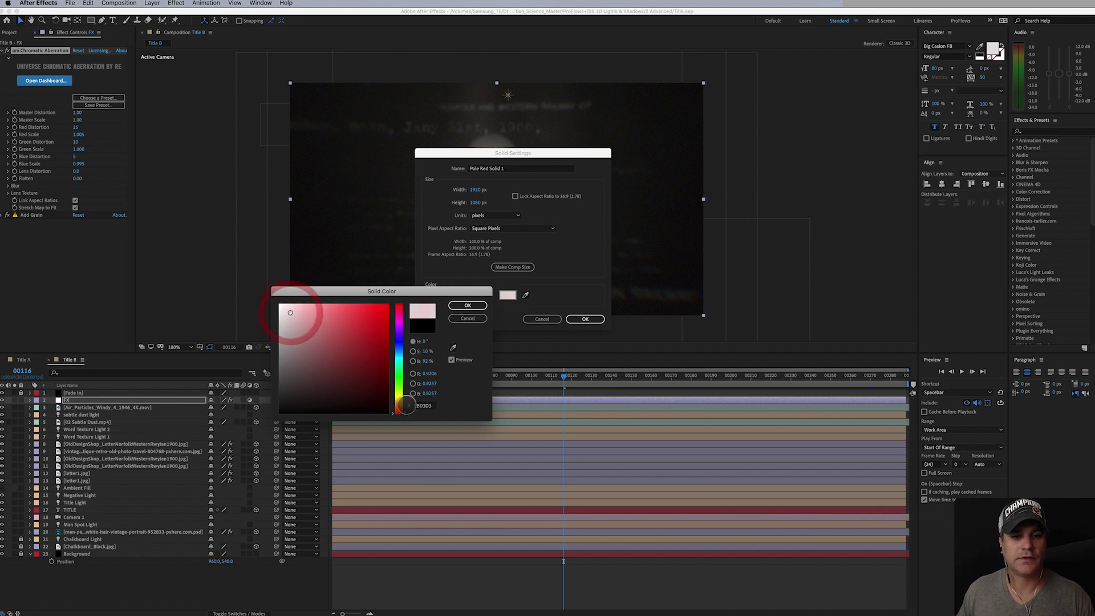
left_click_drag(399, 412, 399, 403)
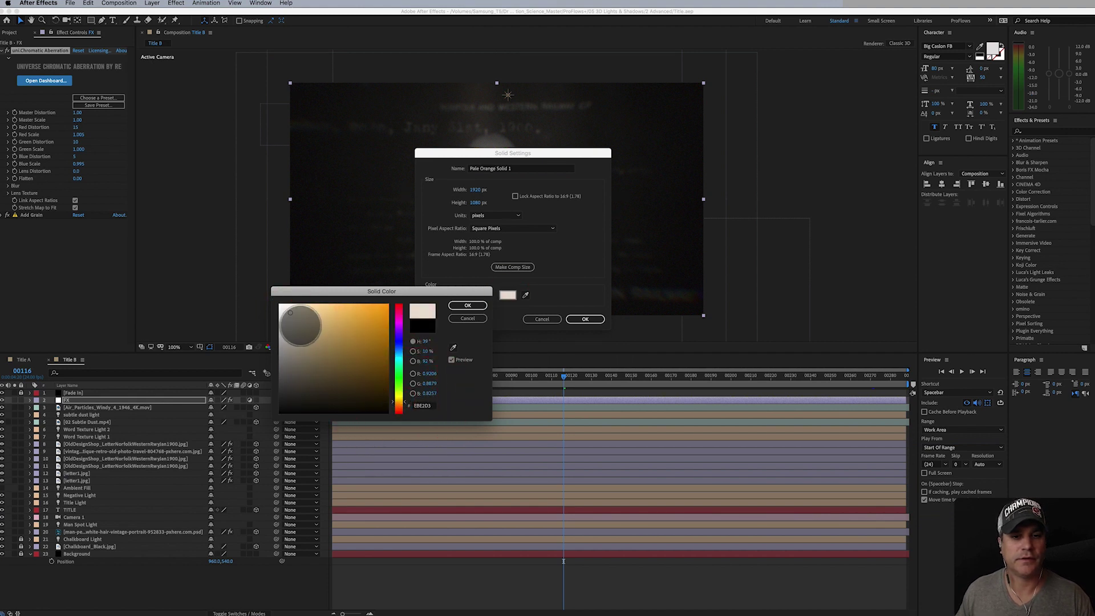
left_click(295, 317)
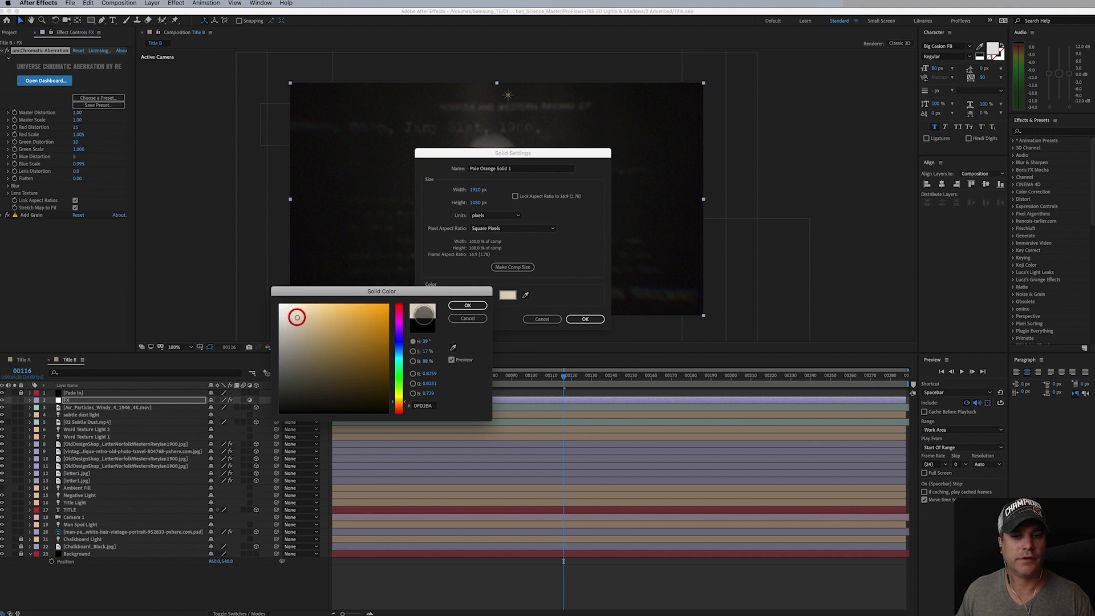
left_click(469, 306)
left_click(527, 169)
Name the solid Flicker and set its opacity to 2%
type("Flicker")
key("Return")
key("t")
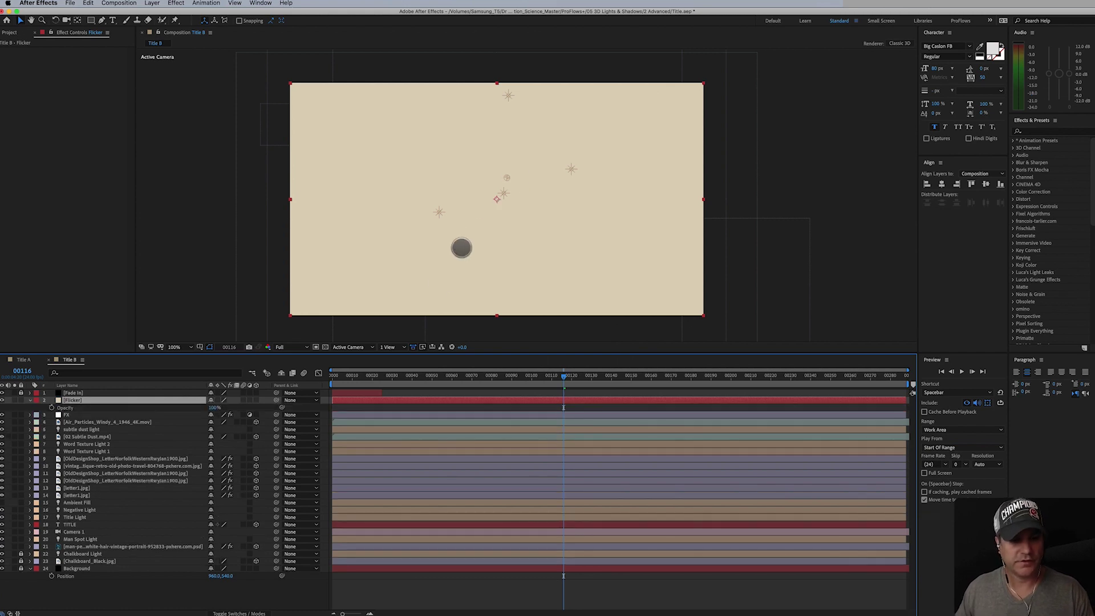
left_click(216, 407)
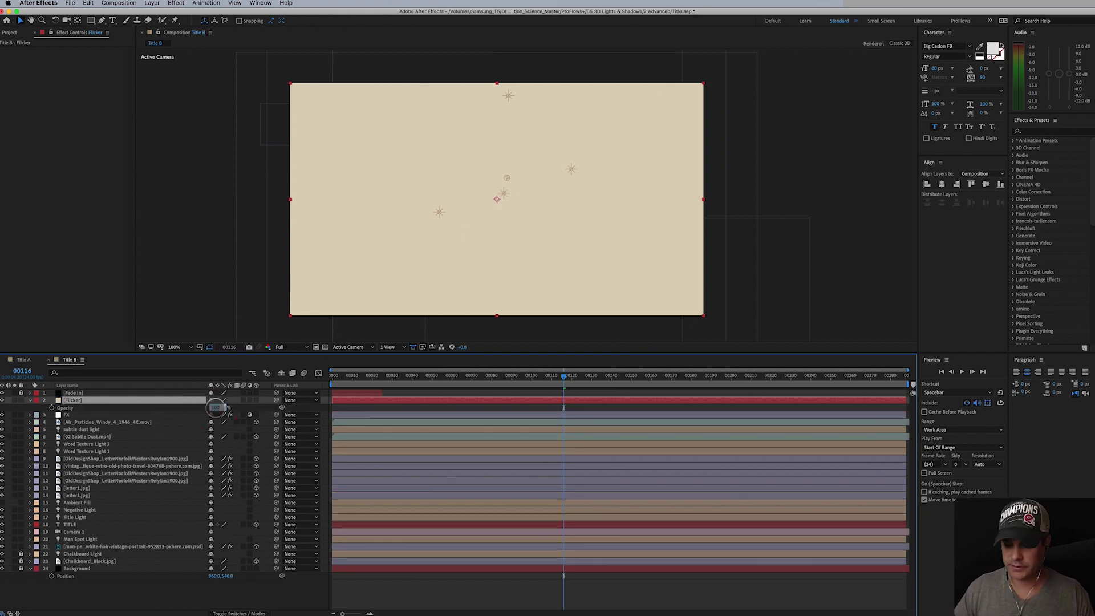
type("2")
key("Return")
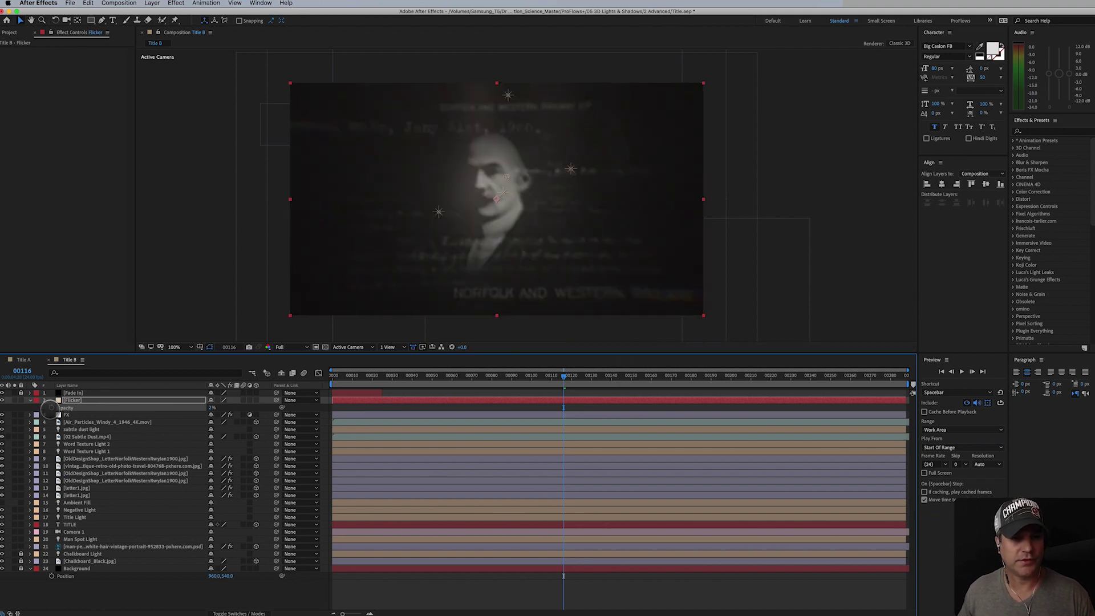
Drive Flicker's opacity with a wiggle(6,3) expression and preview playback
left_click(51, 407, "alt")
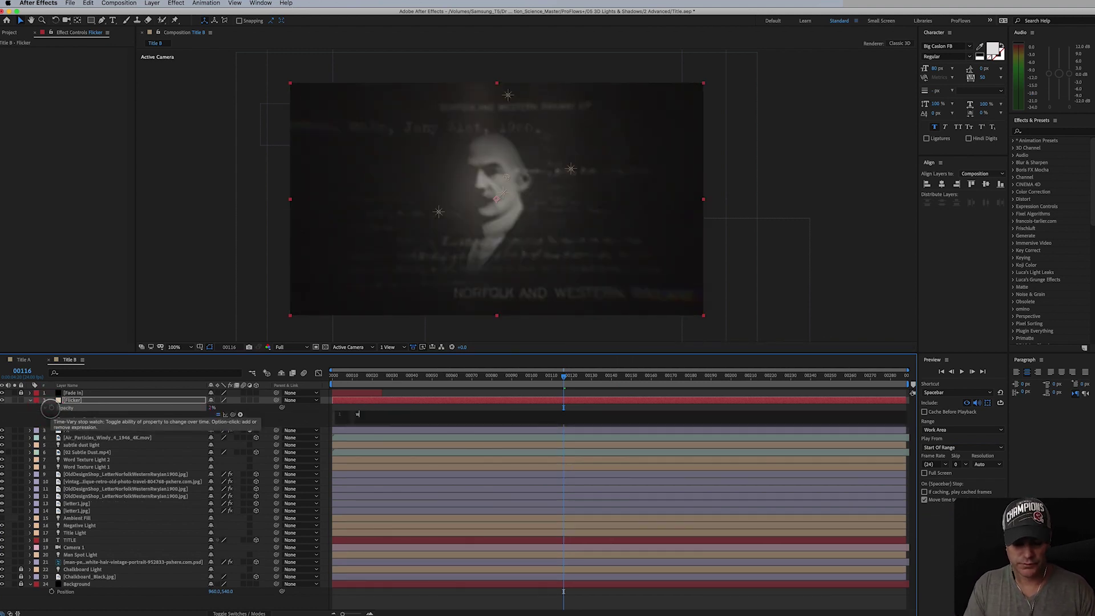
type("wiggle")
key("Return")
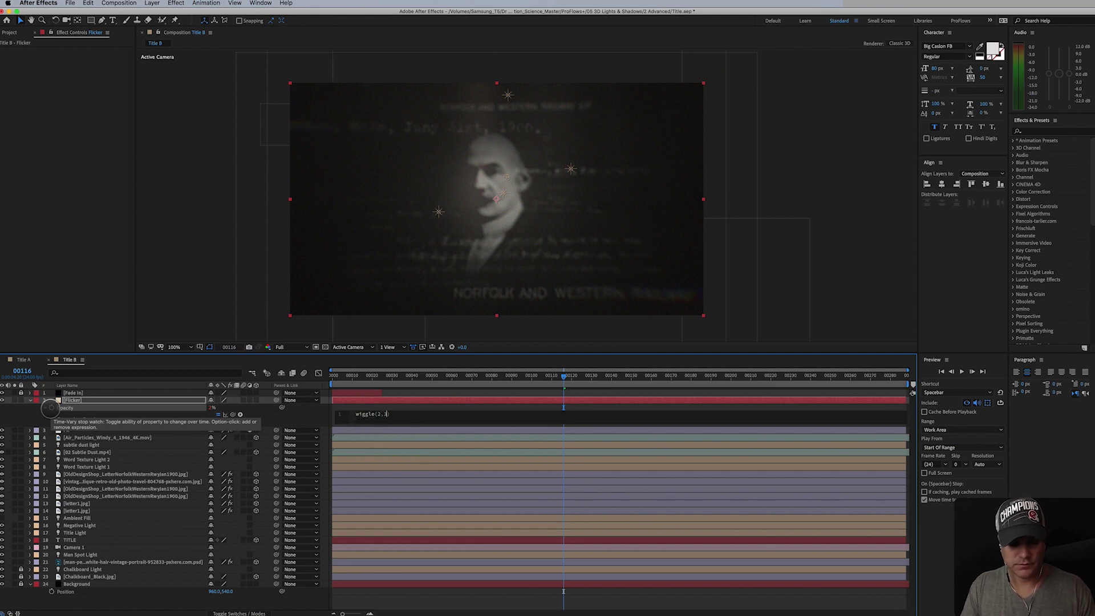
left_click(563, 592)
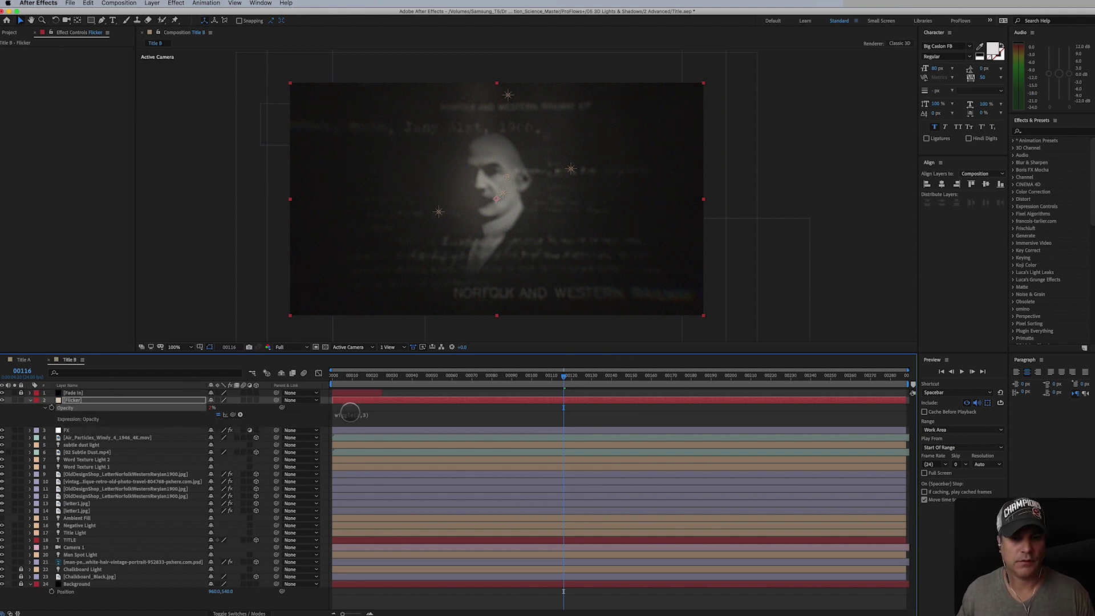
left_click(354, 415)
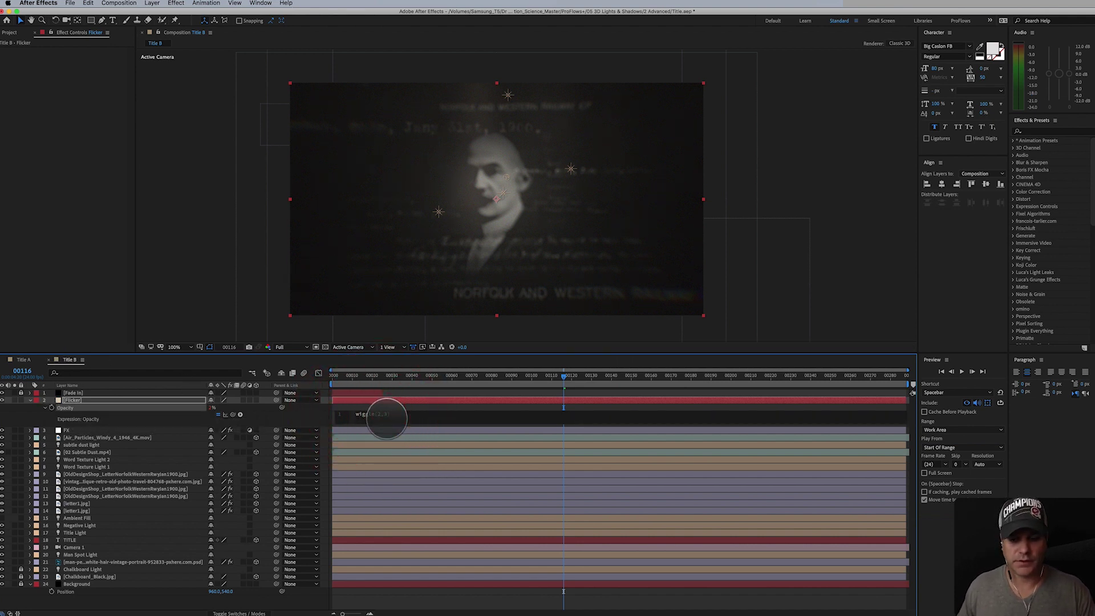
type("6")
key("KP_Enter")
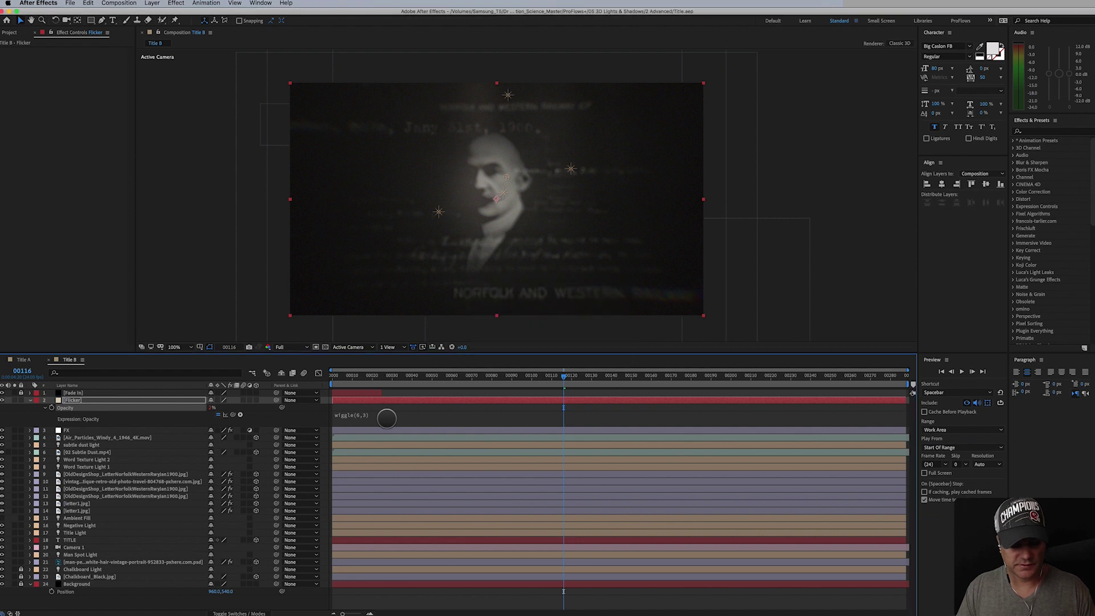
key("space")
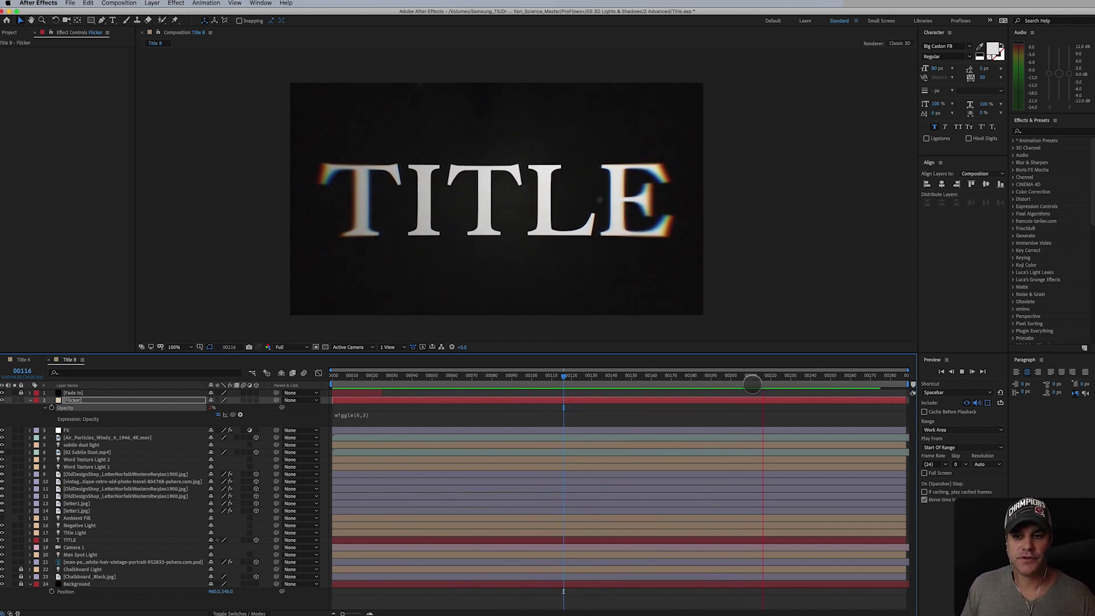
key("space")
mouse_move(790, 381)
left_mouse_down()
mouse_move(825, 384)
mouse_move(776, 385)
mouse_move(837, 384)
mouse_move(783, 385)
left_mouse_up()
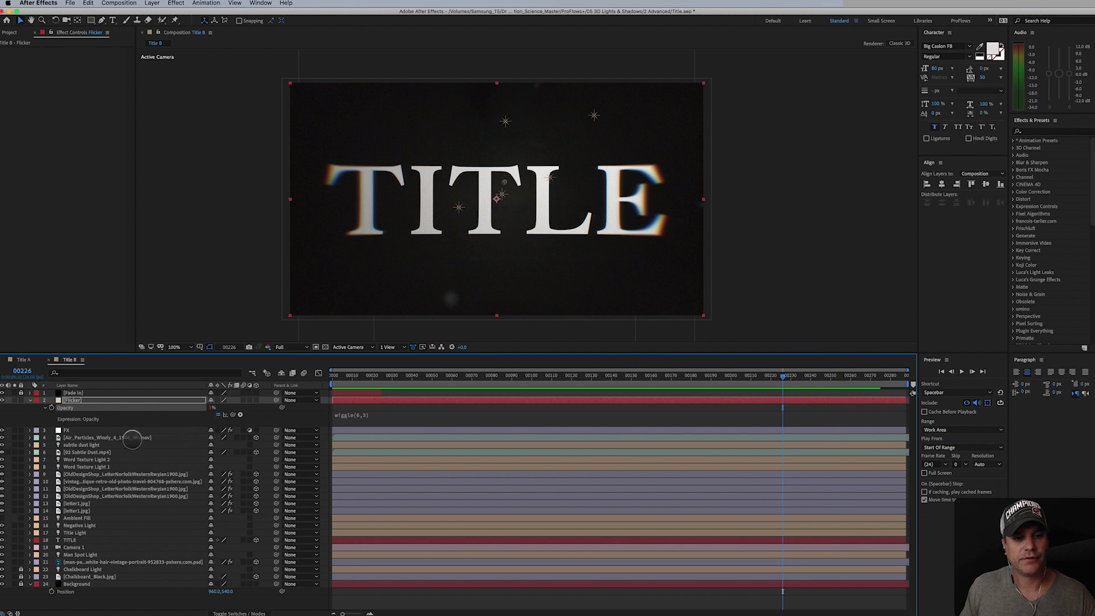
left_click(132, 438)
Check the flicker around frame 00266 and move the FX layer above Flicker
left_click(834, 377)
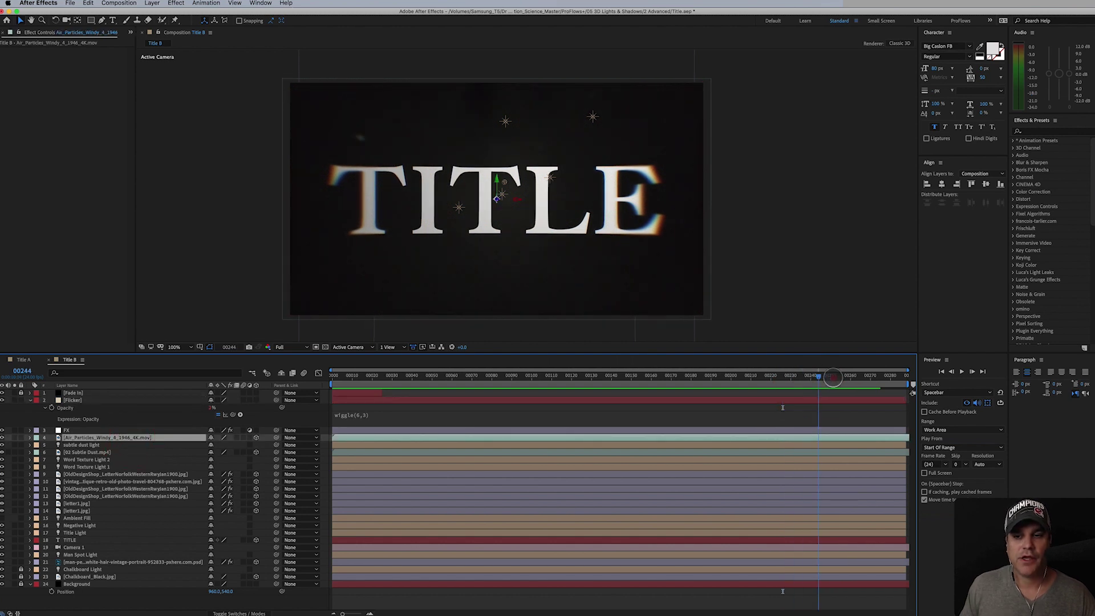
left_click_drag(834, 377, 863, 376)
left_click(62, 421)
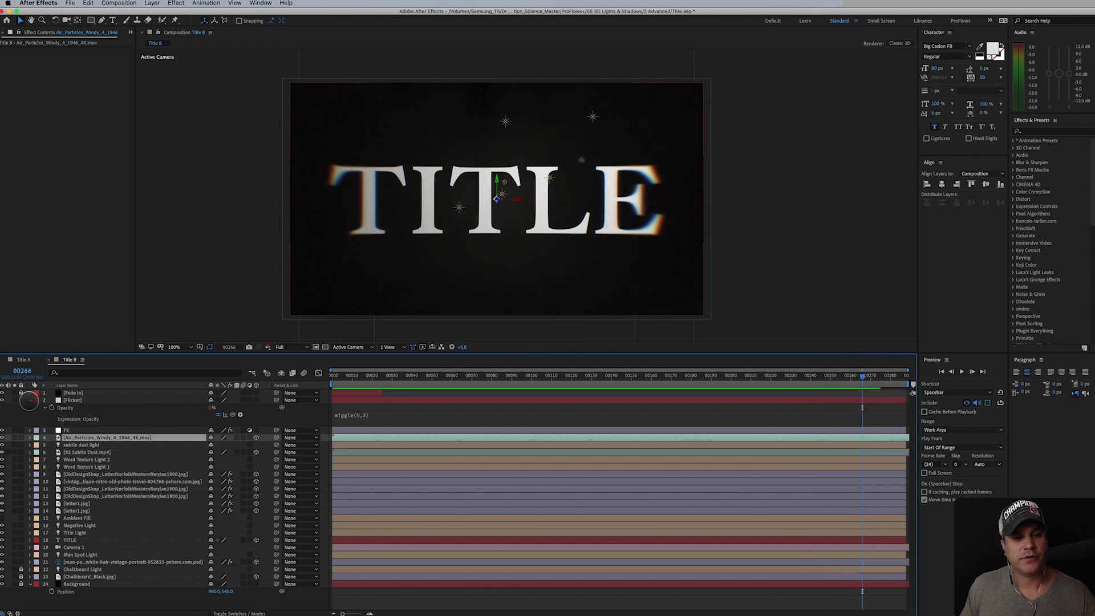
left_click(31, 401)
left_click_drag(70, 407, 72, 399)
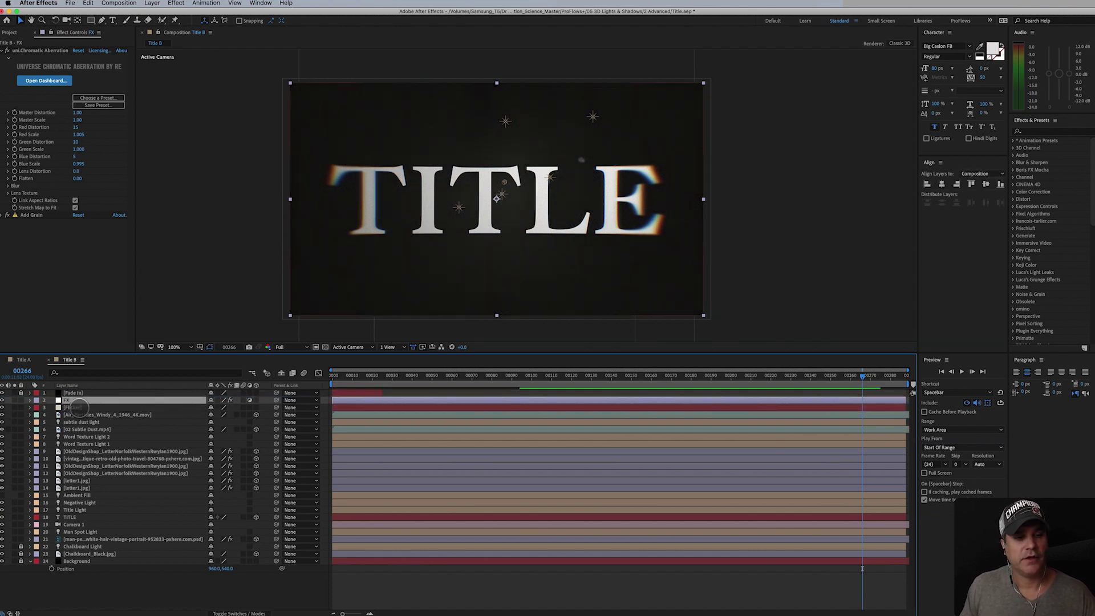
Raise the Flicker layer's opacity to 4%
left_click(77, 408)
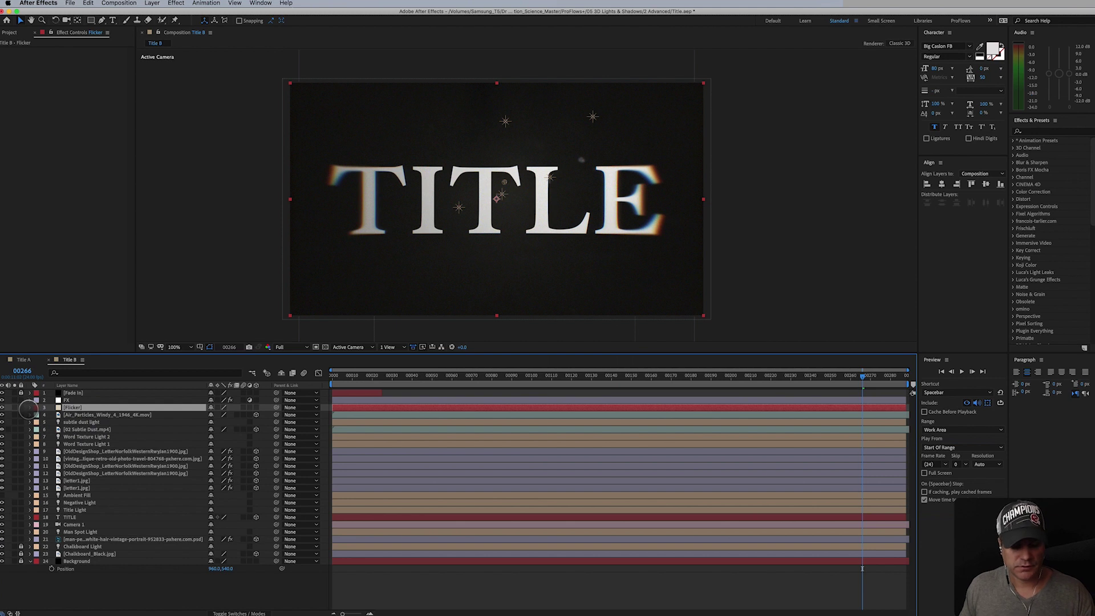
left_click(29, 408)
left_click(216, 415)
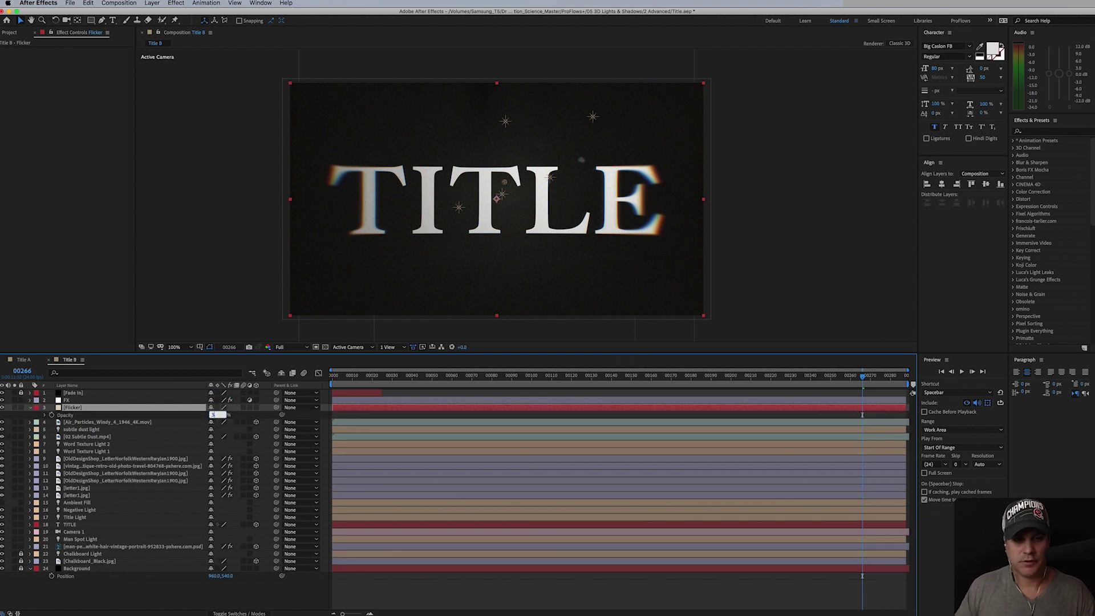
type("4")
key("Return")
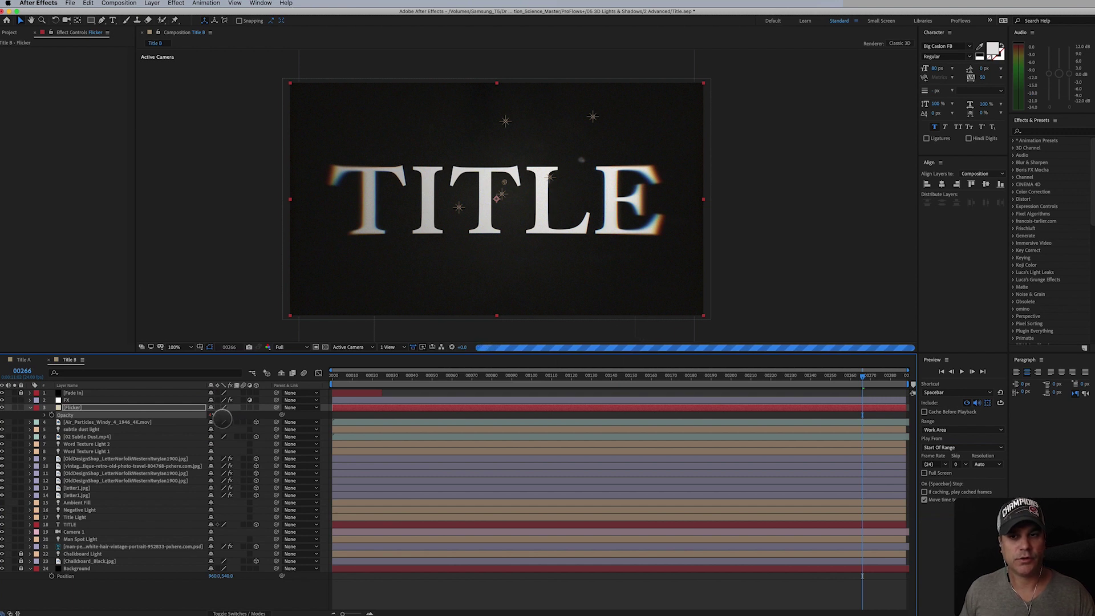
Lower the FX layer's Chromatic Aberration Master Distortion to 0.10 and check frame 00281
left_click(80, 400)
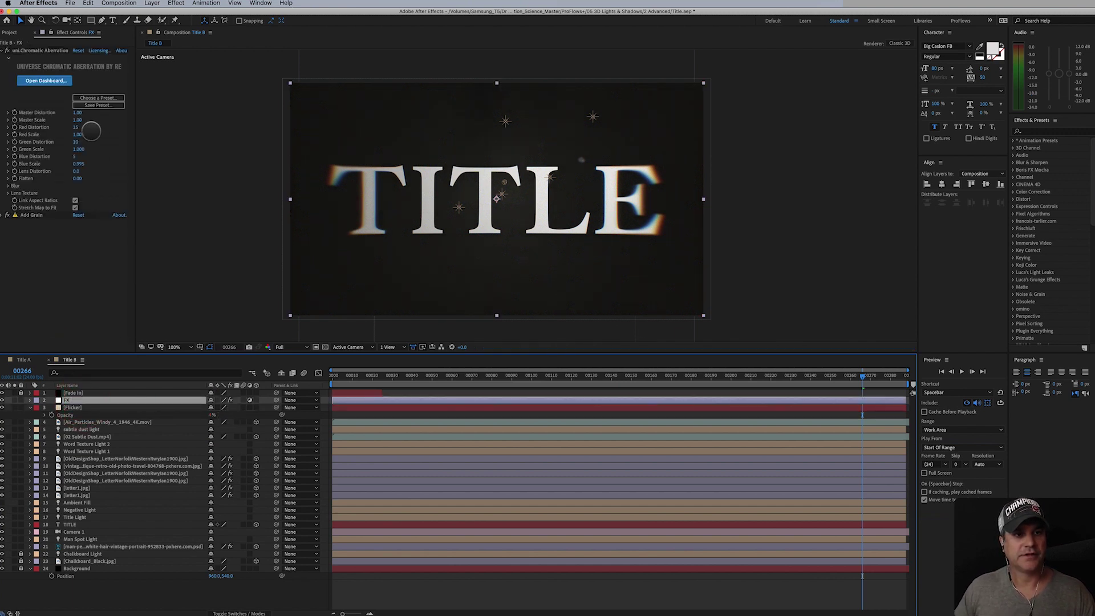
left_click(78, 113)
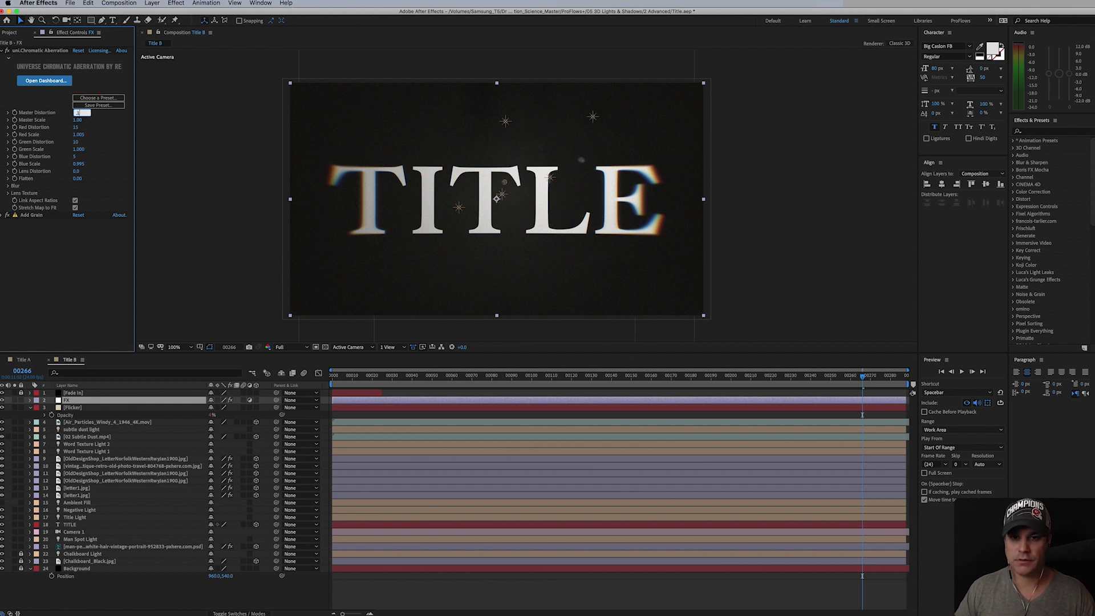
type(".1")
key("Return")
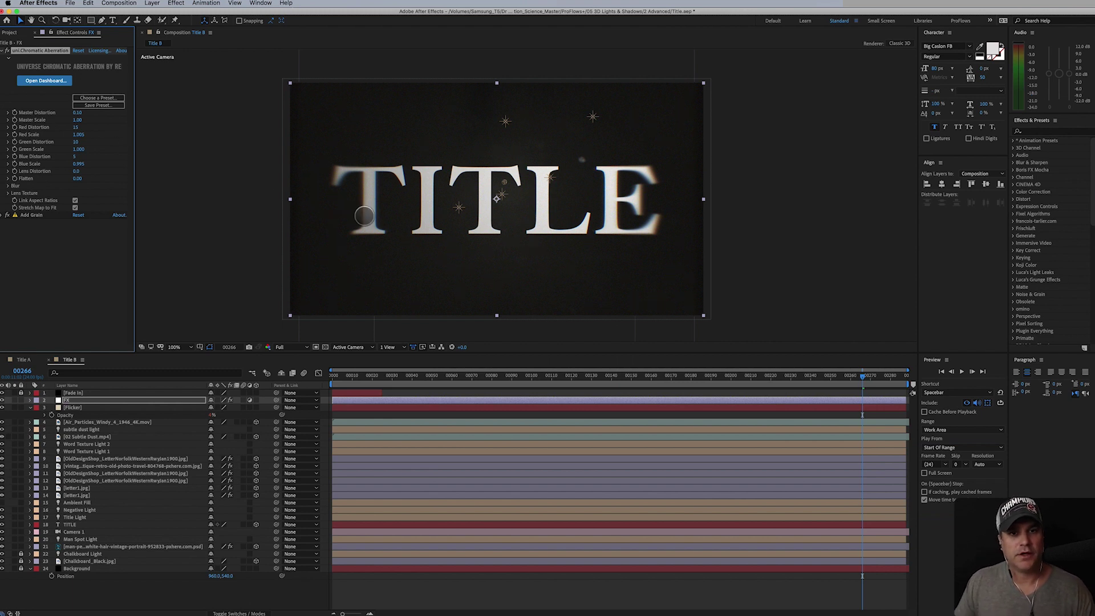
left_click(76, 128)
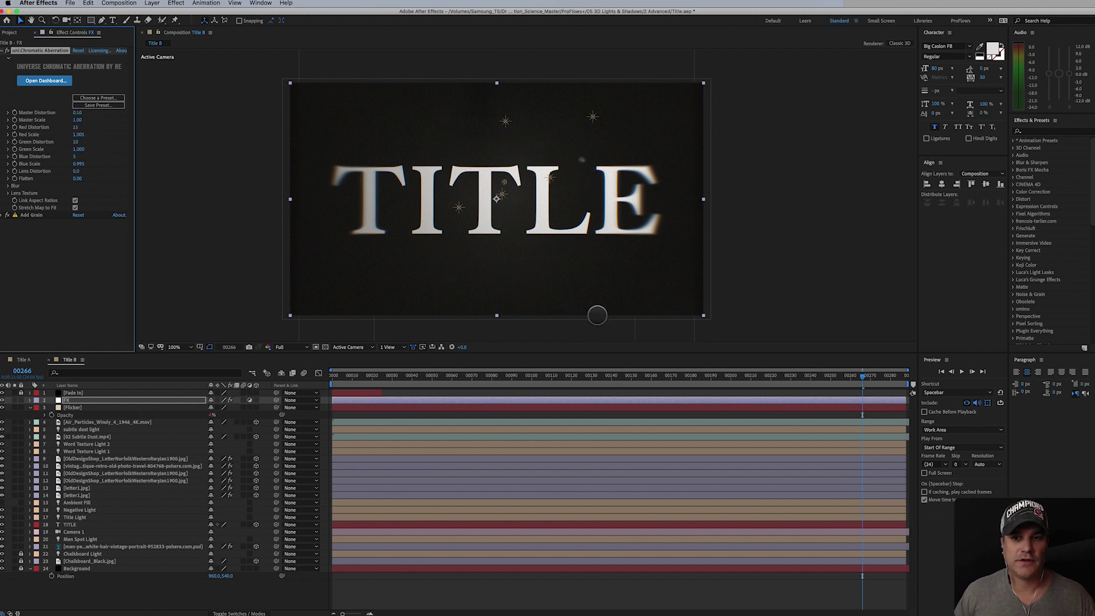
left_click_drag(864, 377, 893, 378)
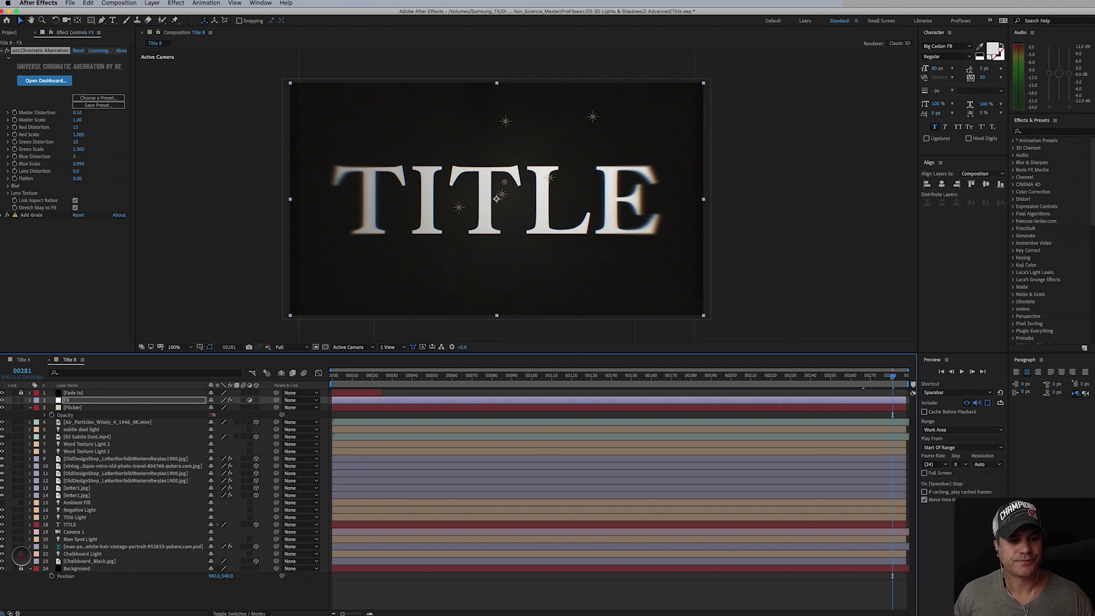
Scale the Chalkboard_Black.jpg layer to 200%, then move the playhead back to an earlier frame
left_click(83, 561)
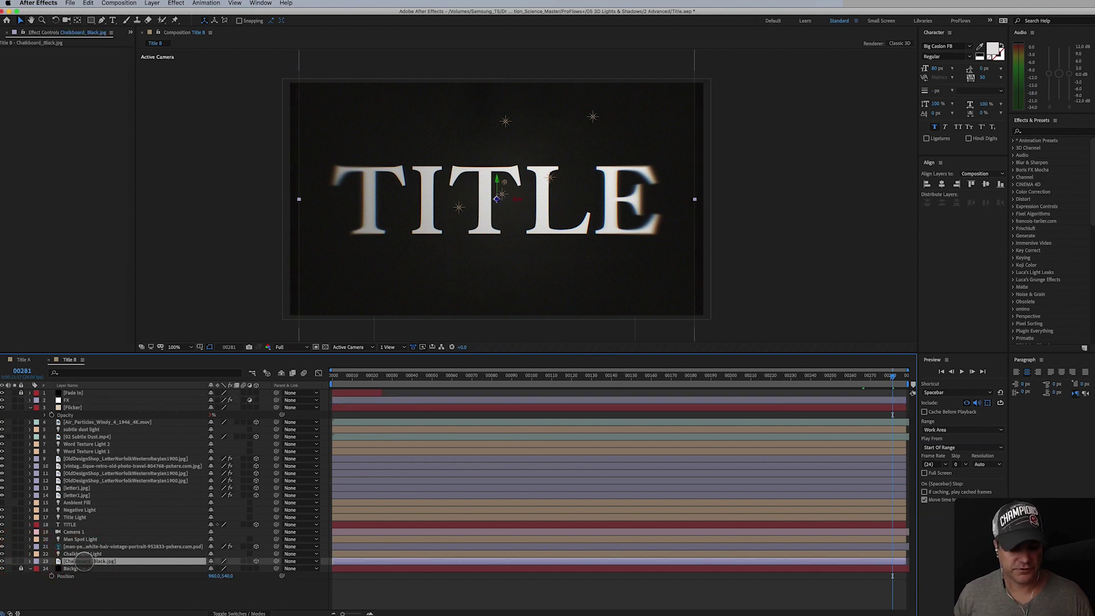
key("s")
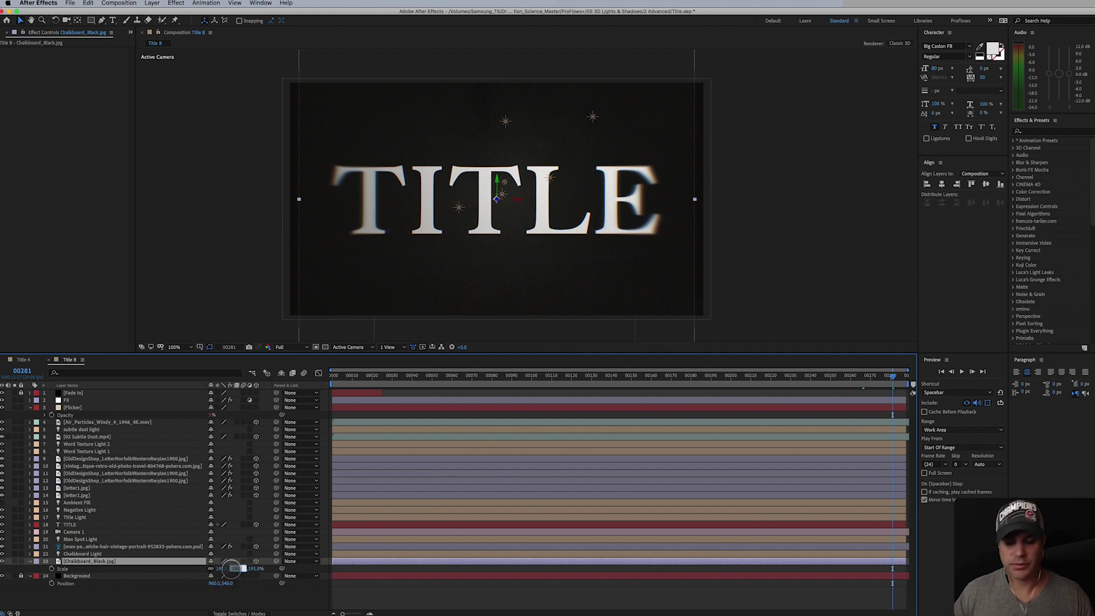
left_click(236, 569)
type("200")
key("Return")
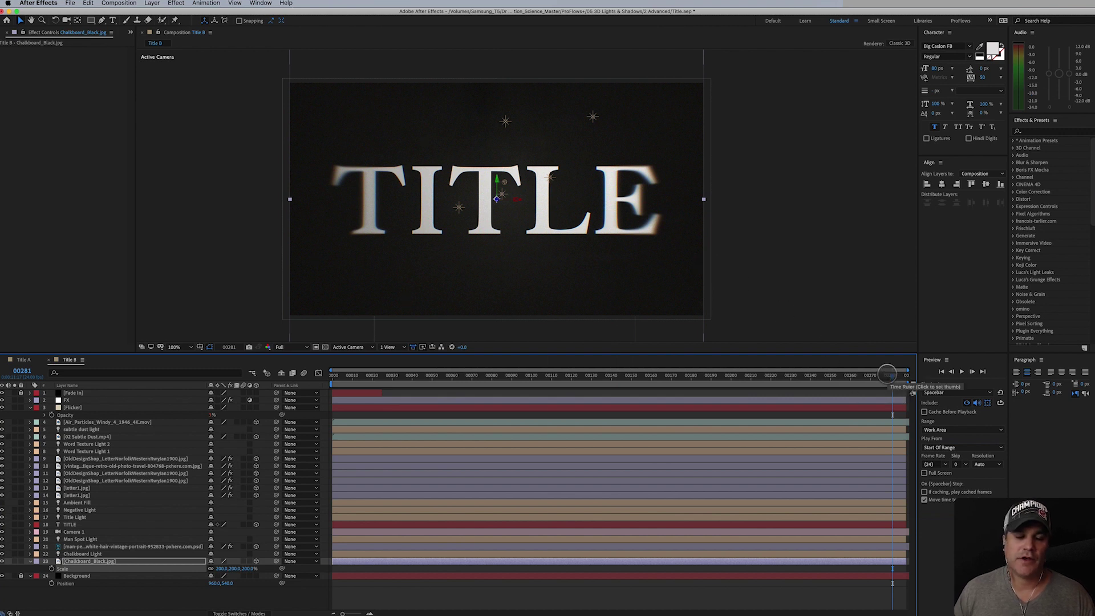
left_click_drag(887, 374, 542, 434)
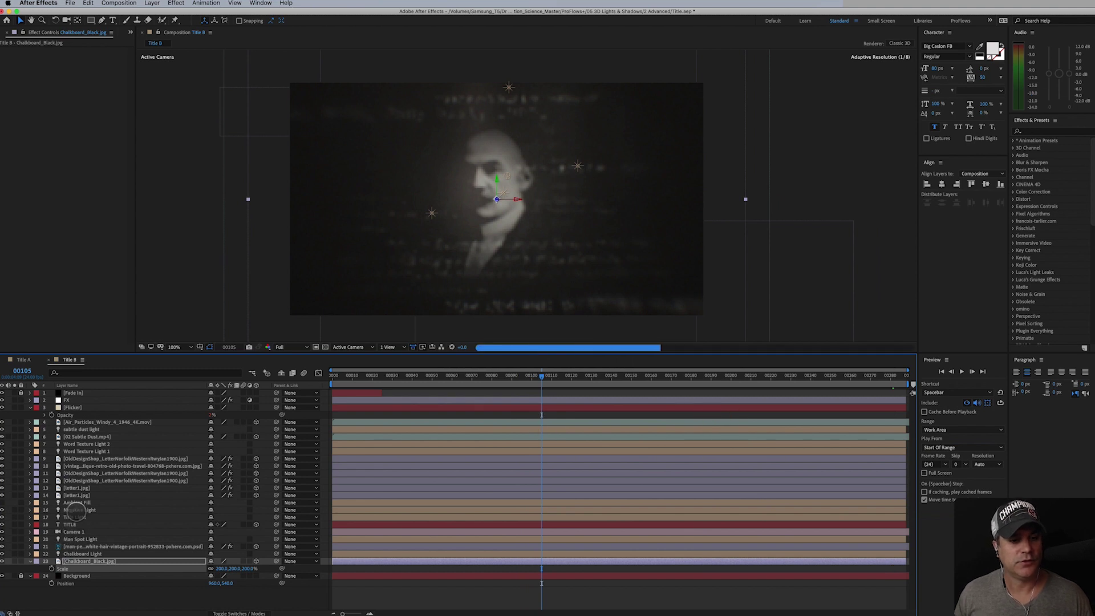
Check the Title Light's colour and reveal the TITLE layer's Material Options
left_click(78, 510)
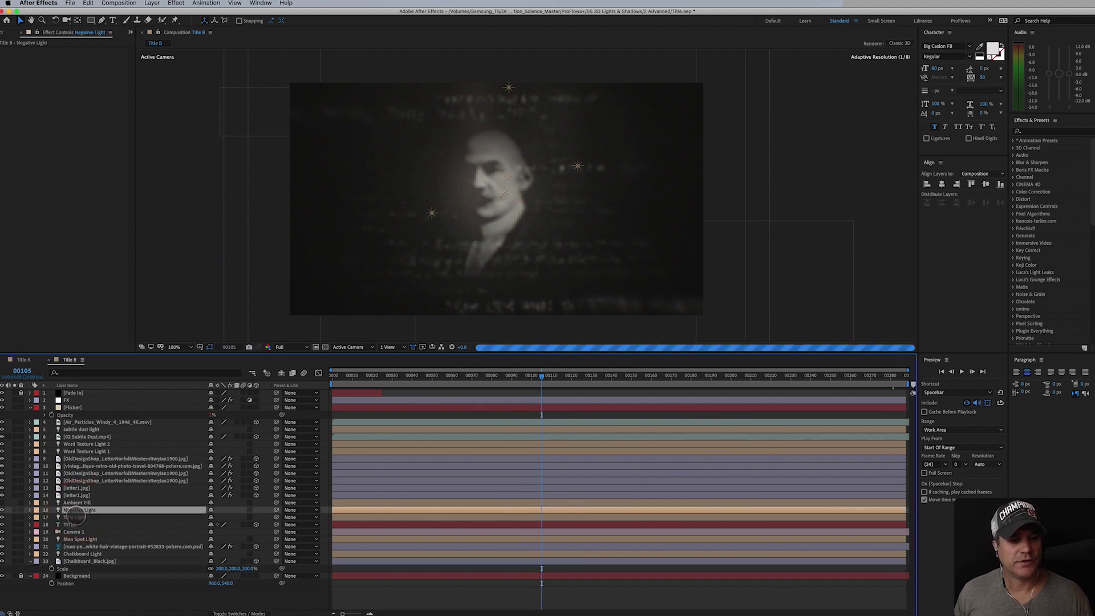
left_click(77, 517)
key("a")
key("a")
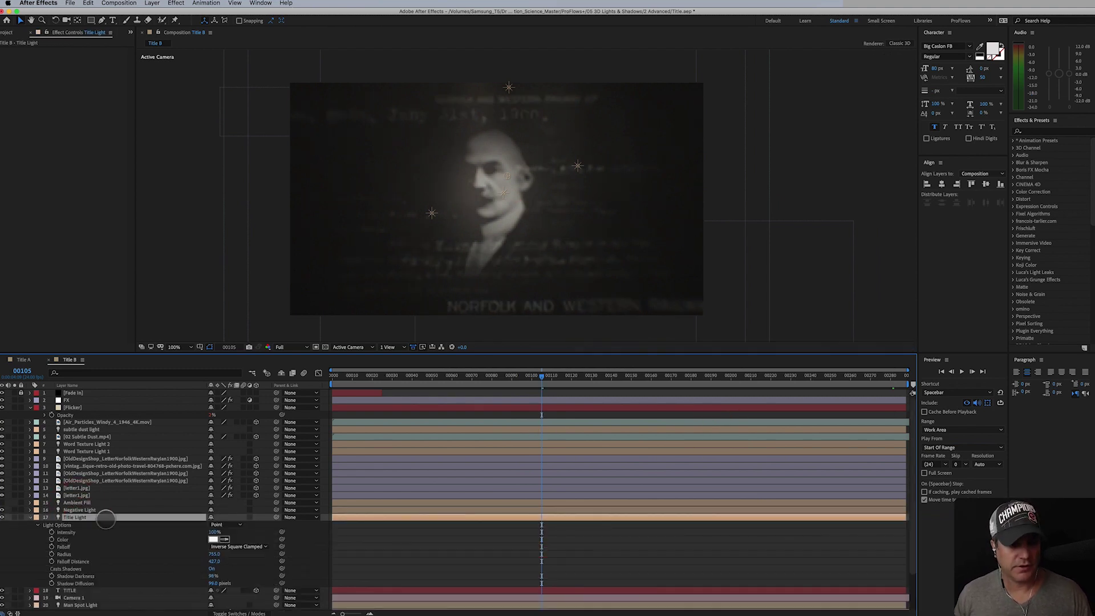
left_click(213, 539)
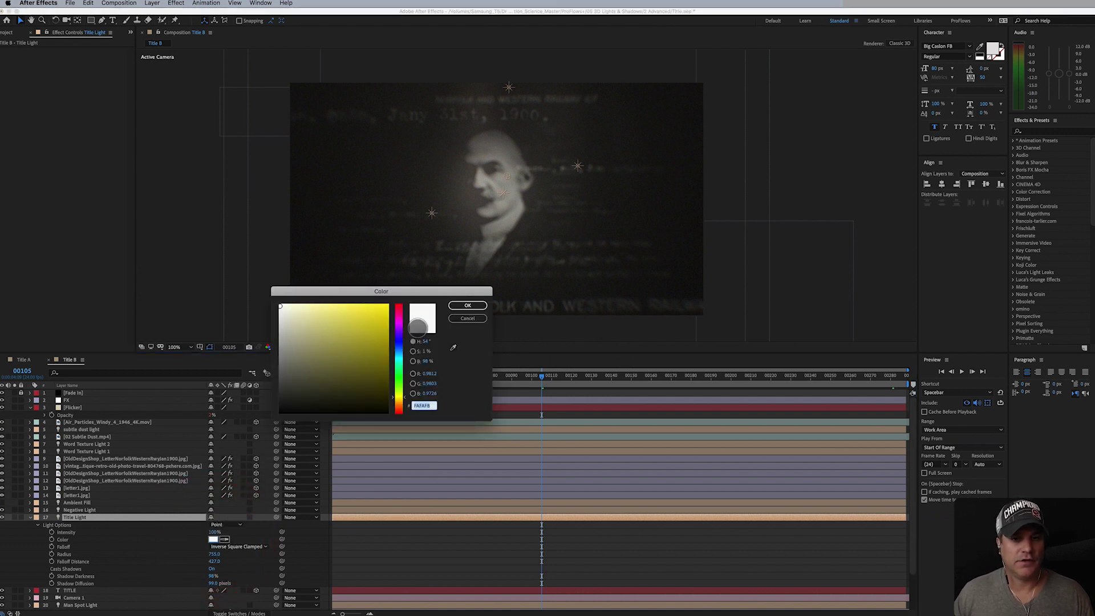
left_click(467, 305)
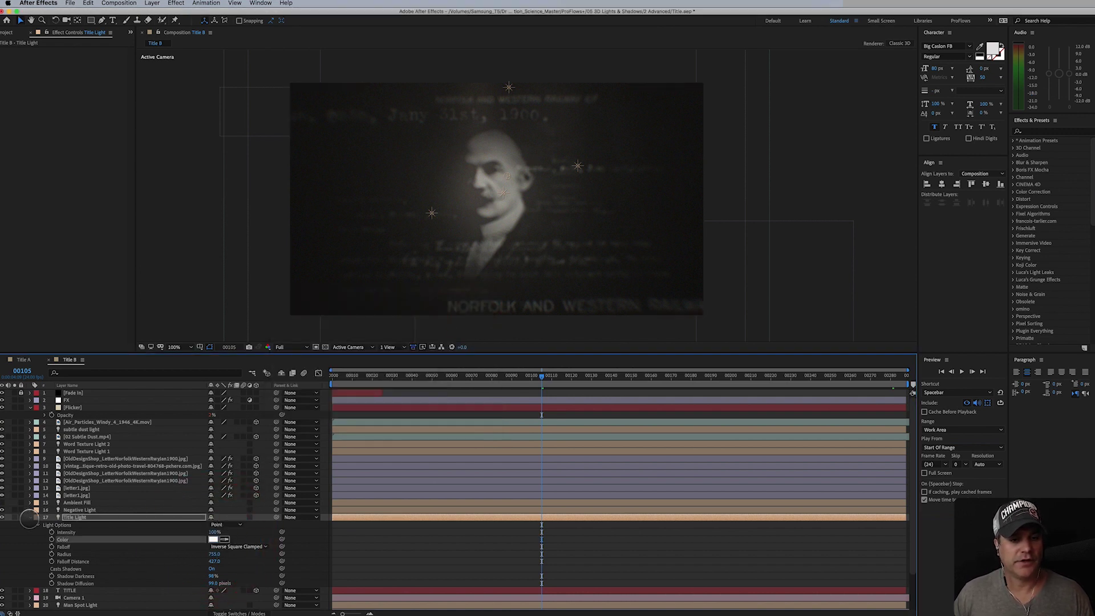
left_click(30, 517)
left_click(82, 525)
key("a")
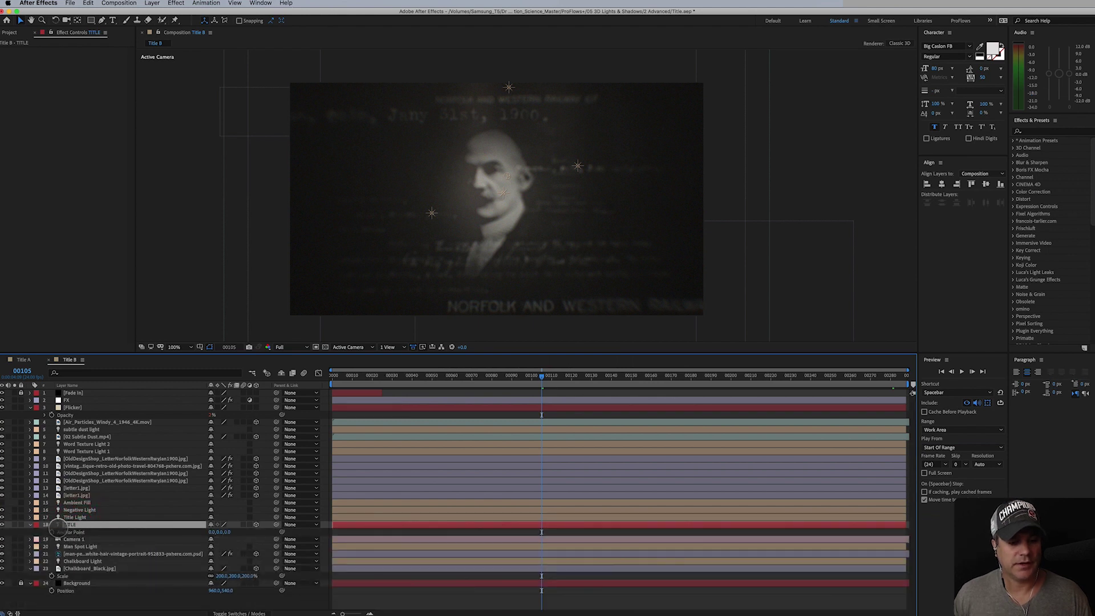
key("a")
key("a")
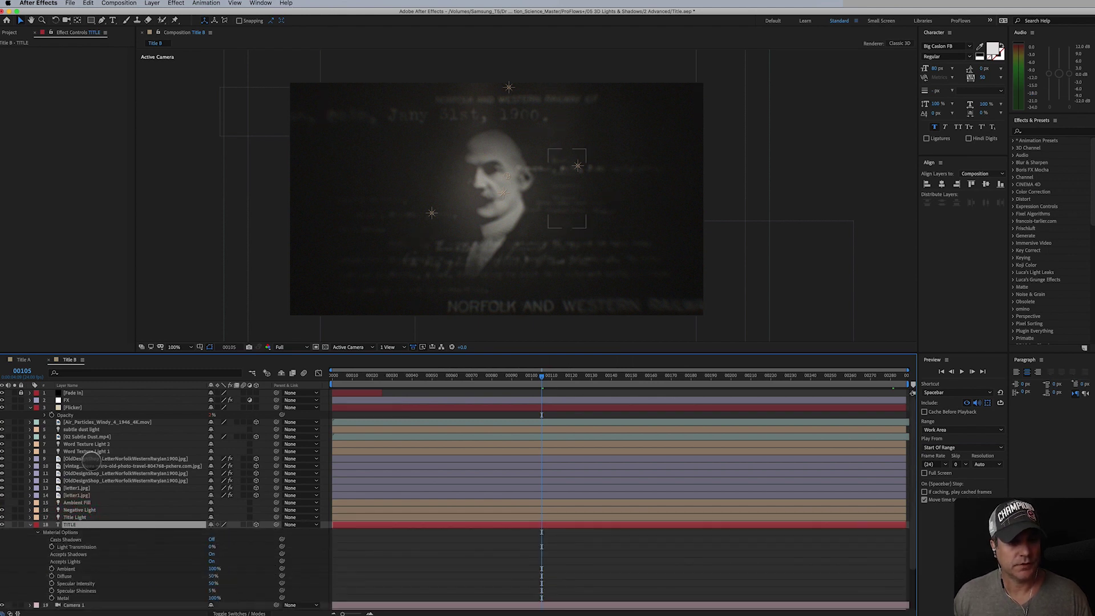
Give Word Texture Light 2 and Word Texture Light 1 a whiter light colour
left_click(83, 443)
key("a")
key("a")
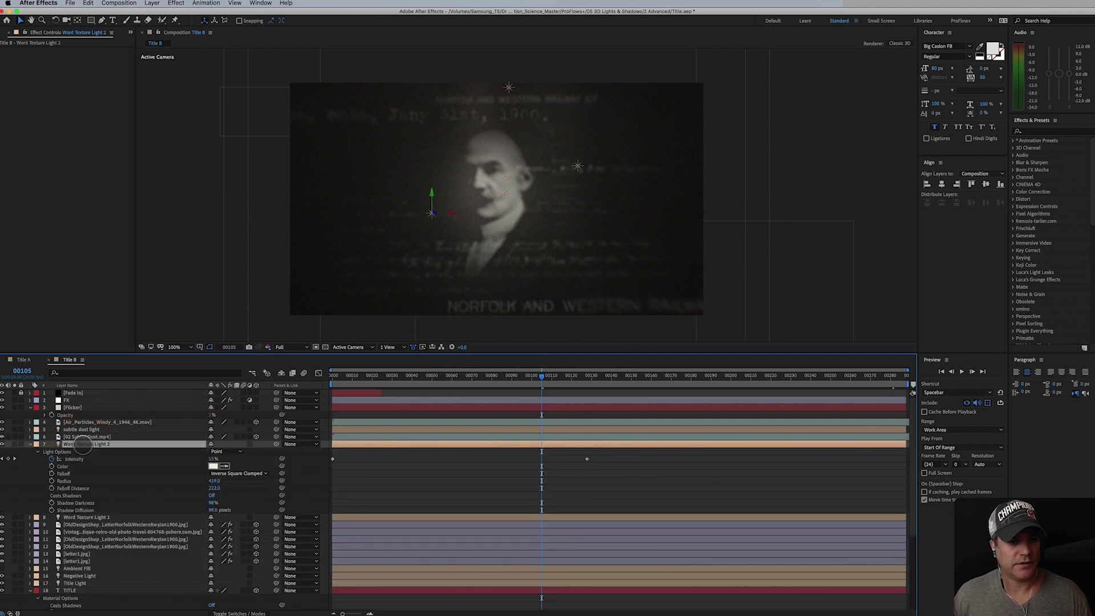
left_click(213, 466)
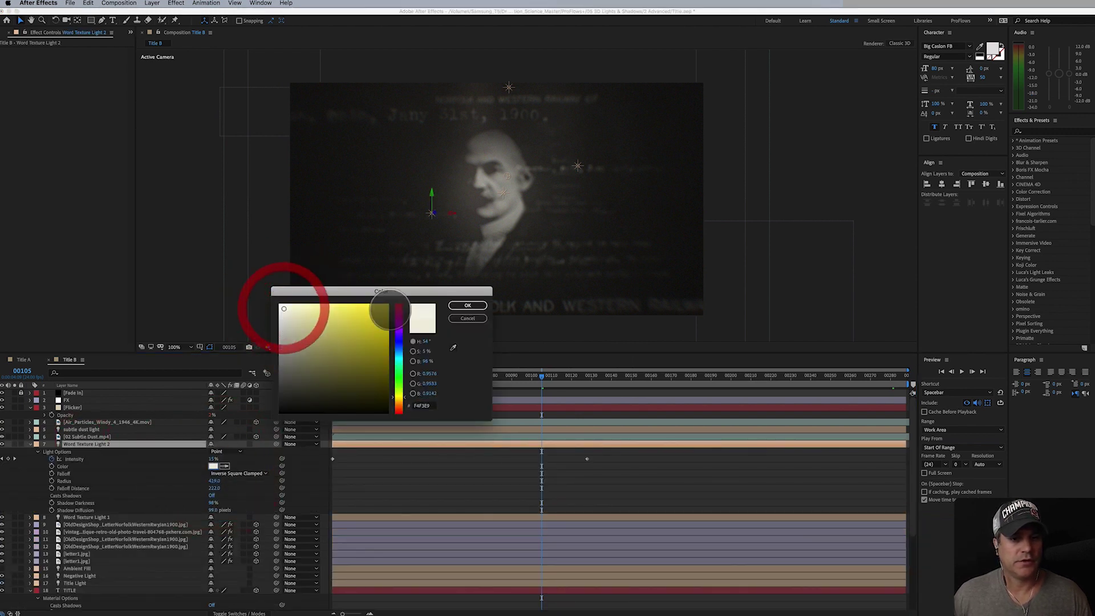
left_click(454, 305)
left_click(59, 518)
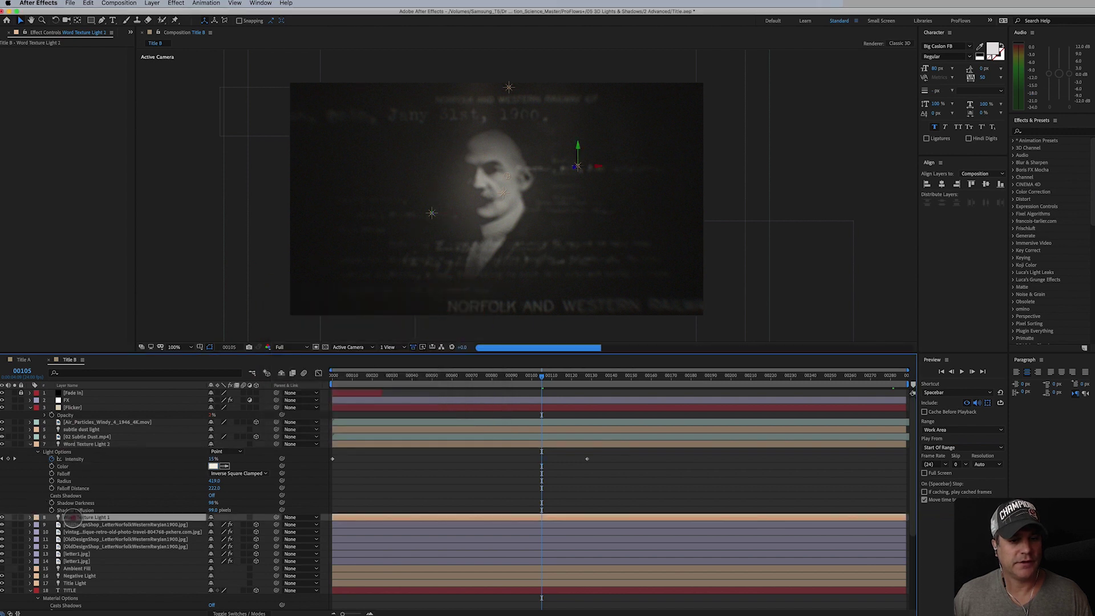
key("a")
key("a")
left_click(214, 539)
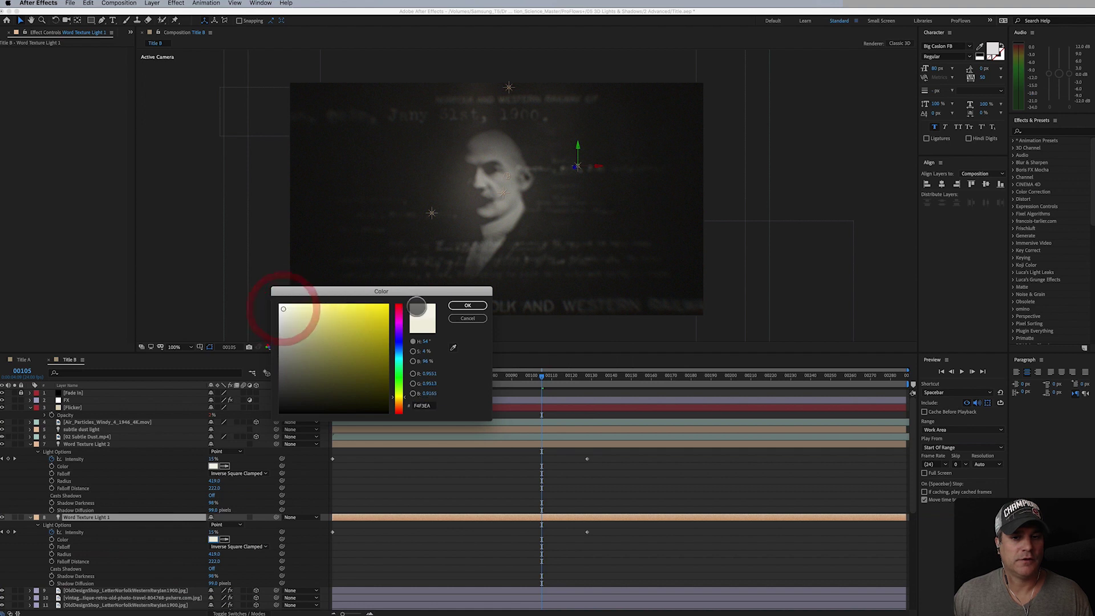
left_click(468, 306)
left_click(30, 444)
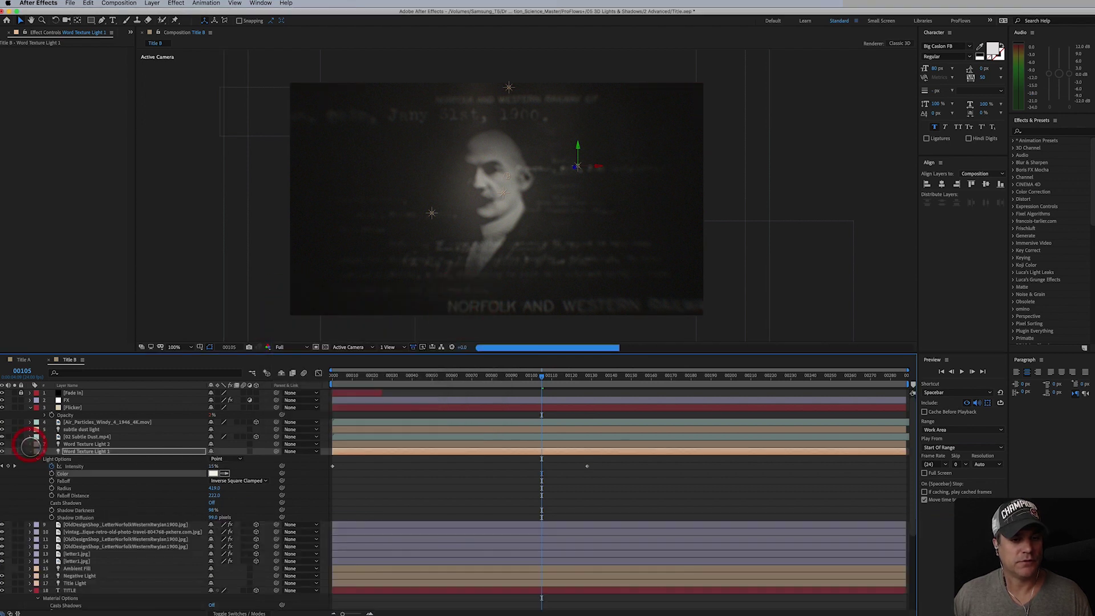
left_click(29, 451)
Set the Man Spot Light's colour to near-white
left_click(77, 458)
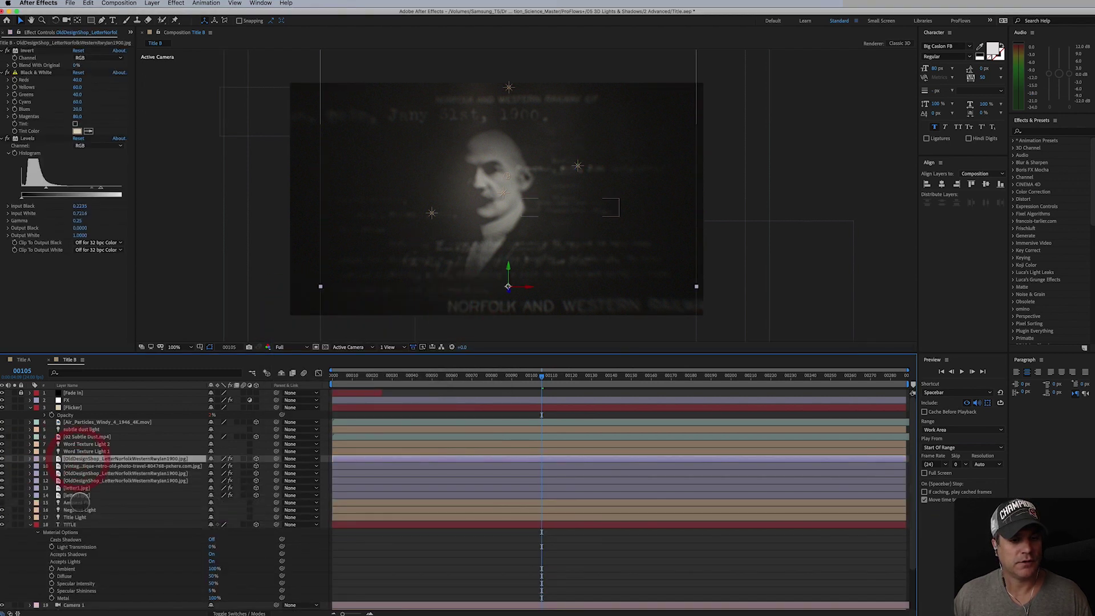
left_click(78, 503)
left_click(79, 510)
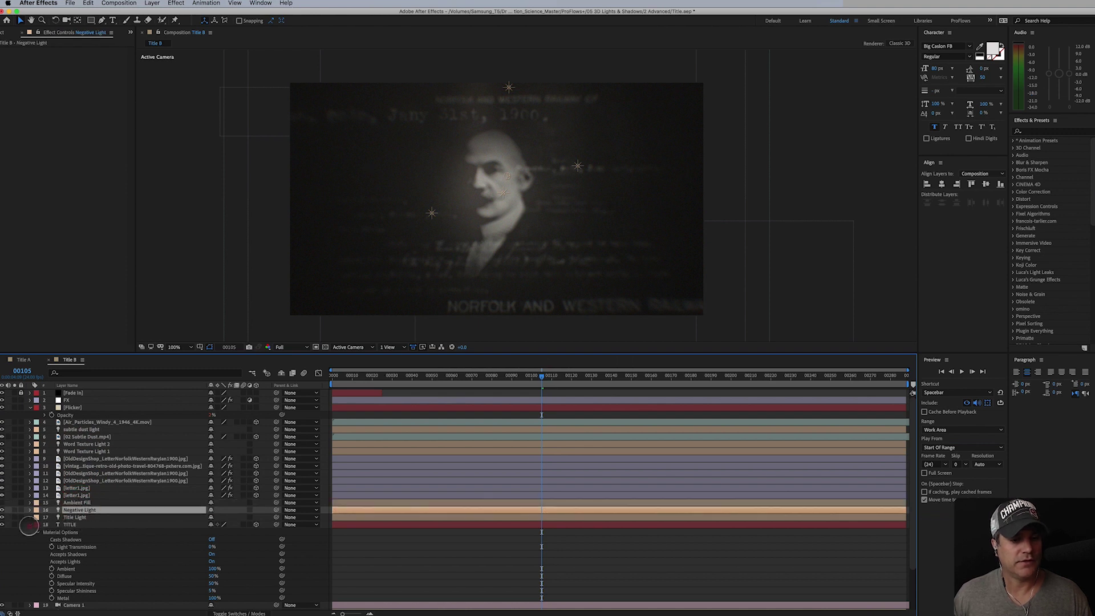
left_click(30, 525)
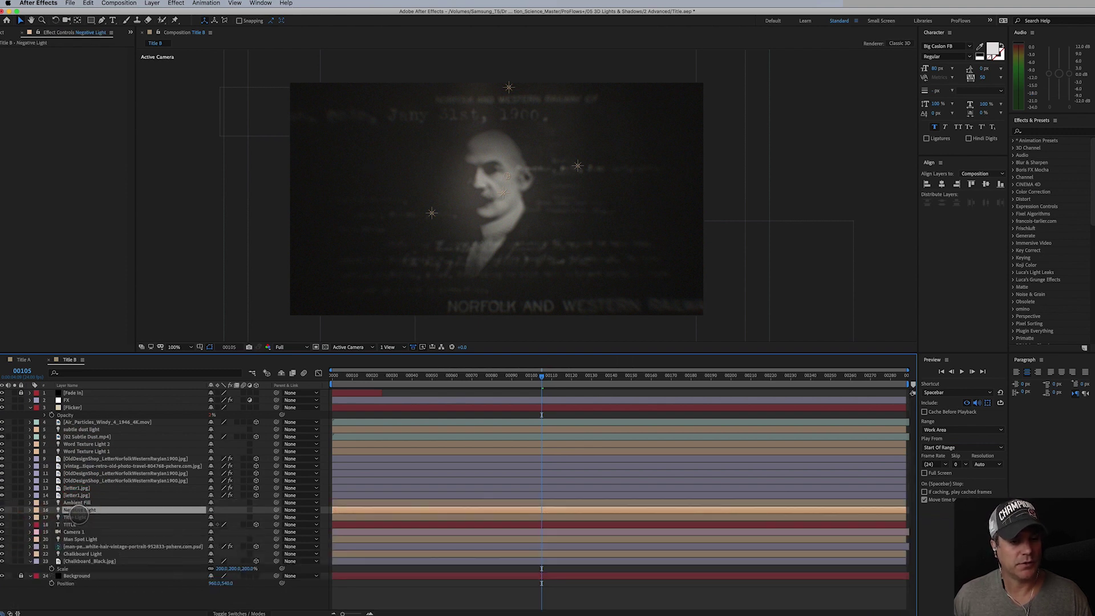
left_click(83, 539)
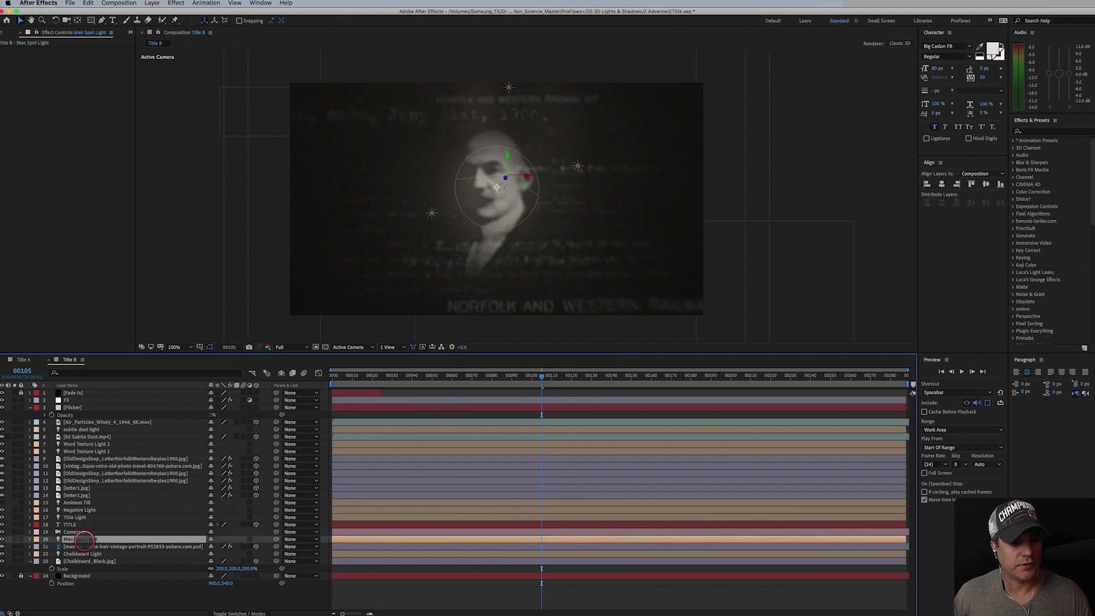
key("a")
key("a")
left_click(214, 561)
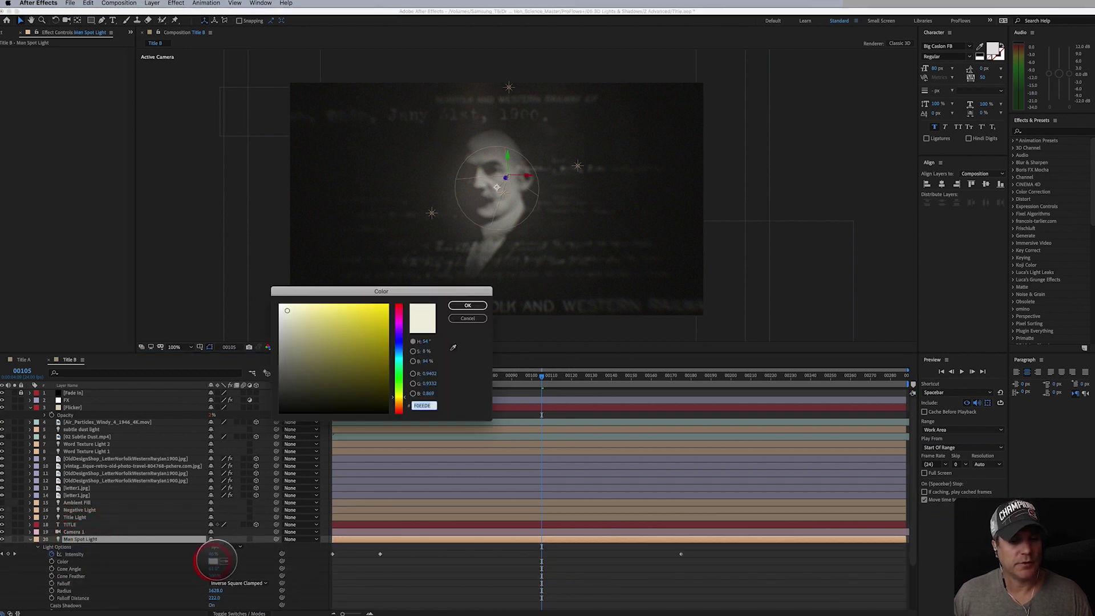
left_click(283, 309)
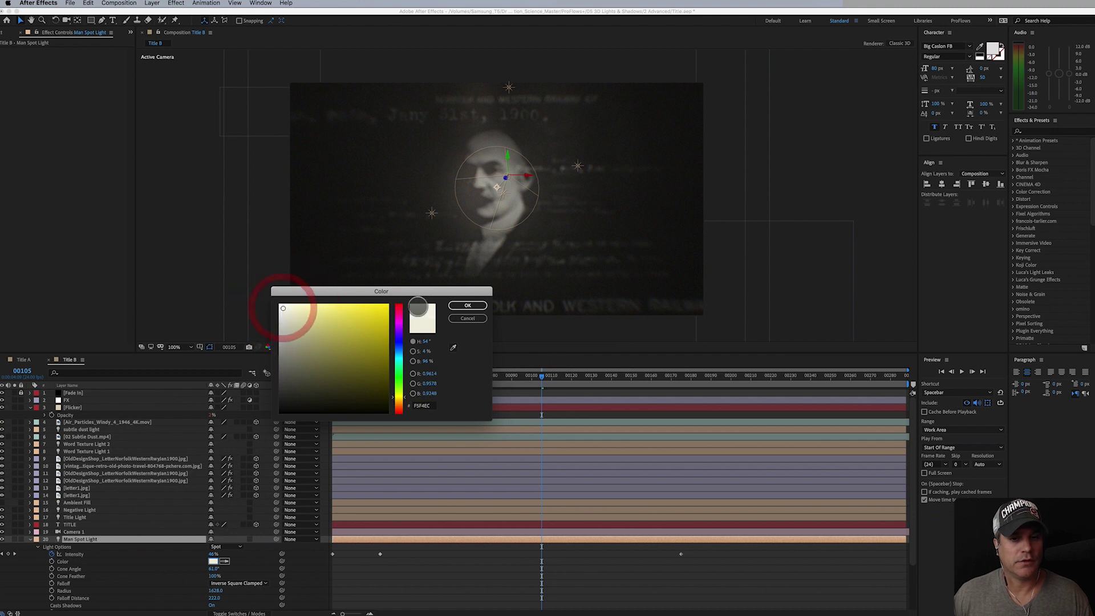
left_click(456, 307)
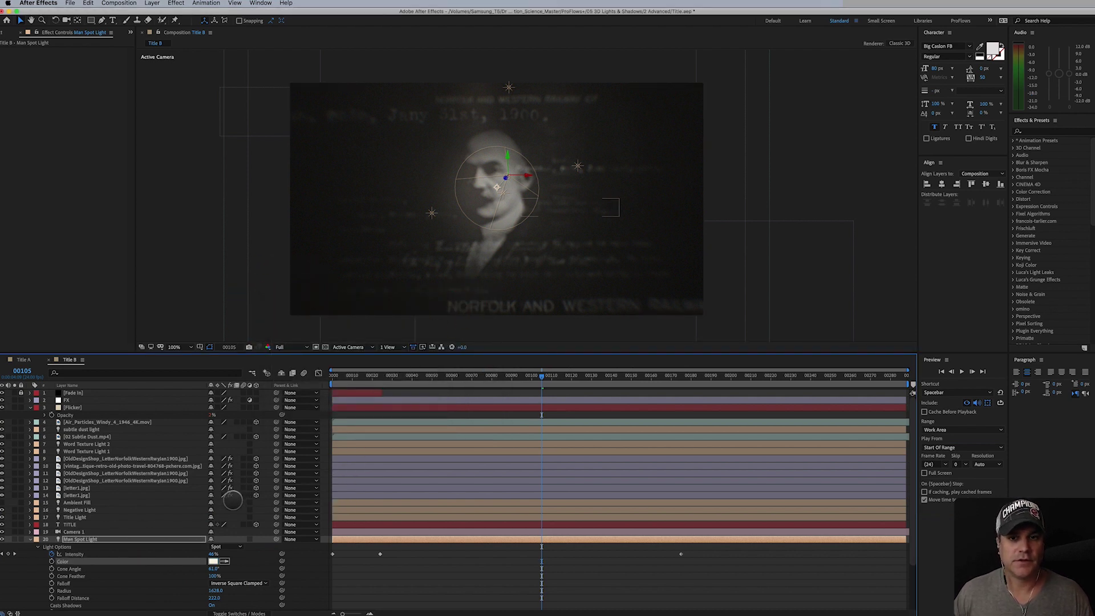
Change the Flicker solid's colour to pure white through Solid Settings
left_click(30, 539)
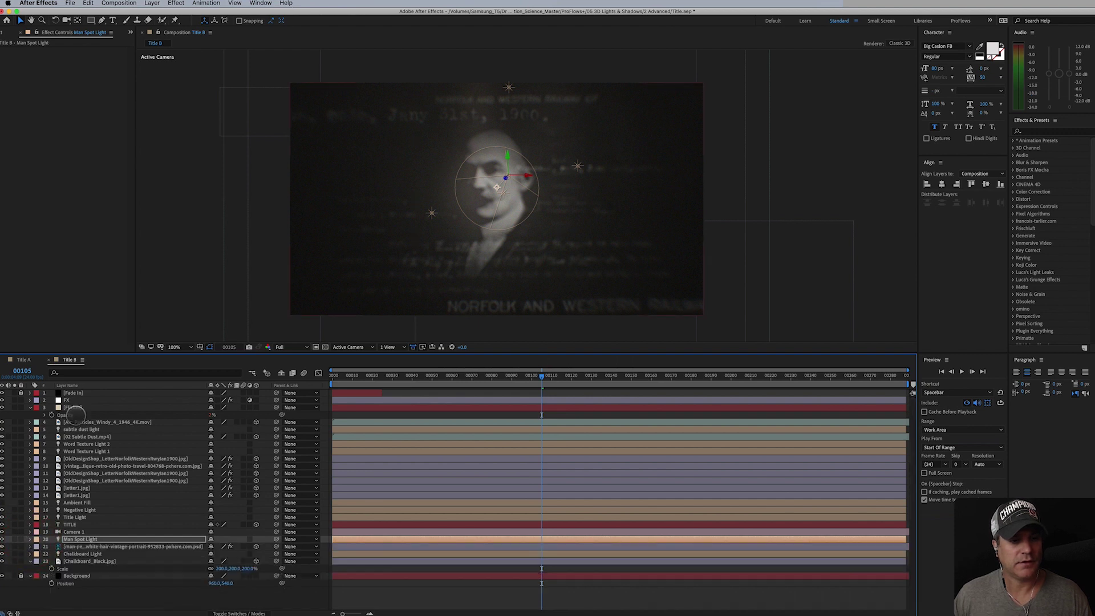
left_click(73, 407)
left_click(152, 3)
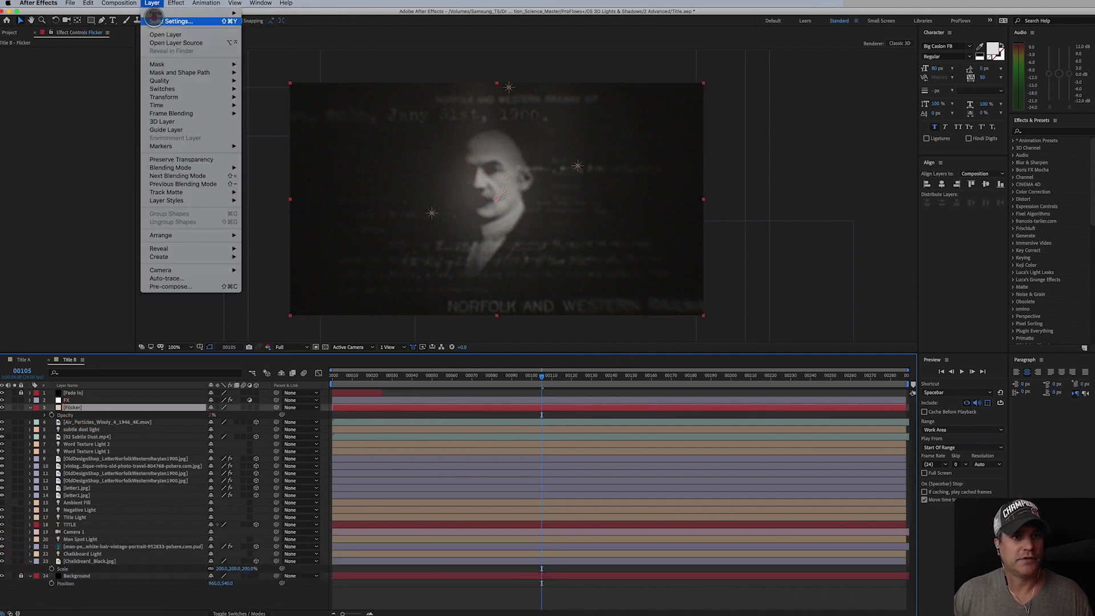
left_click(170, 21)
left_click(630, 437)
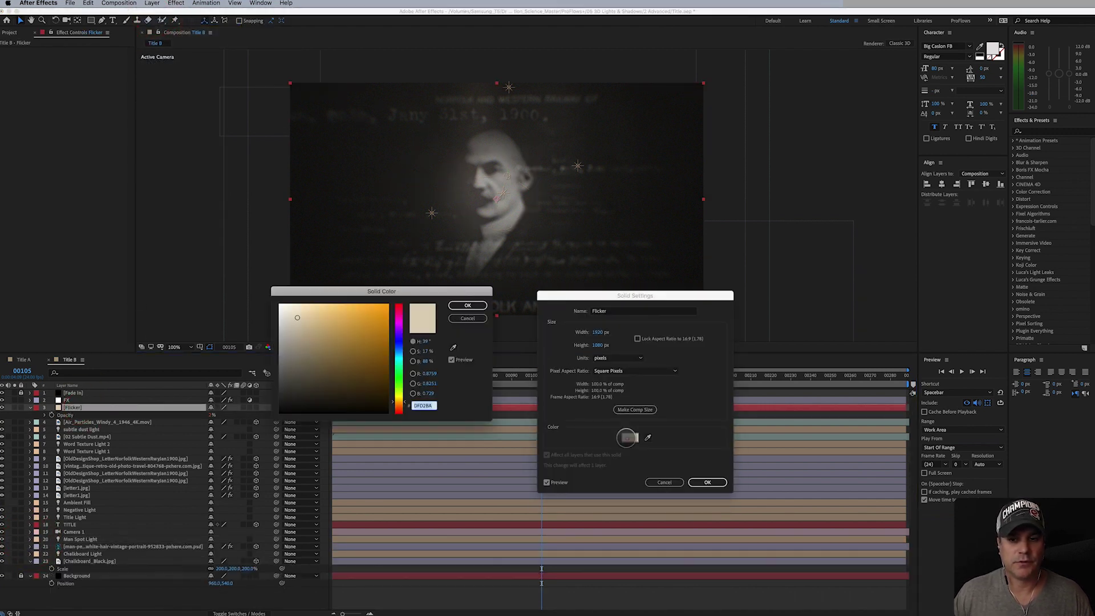
left_click(289, 310)
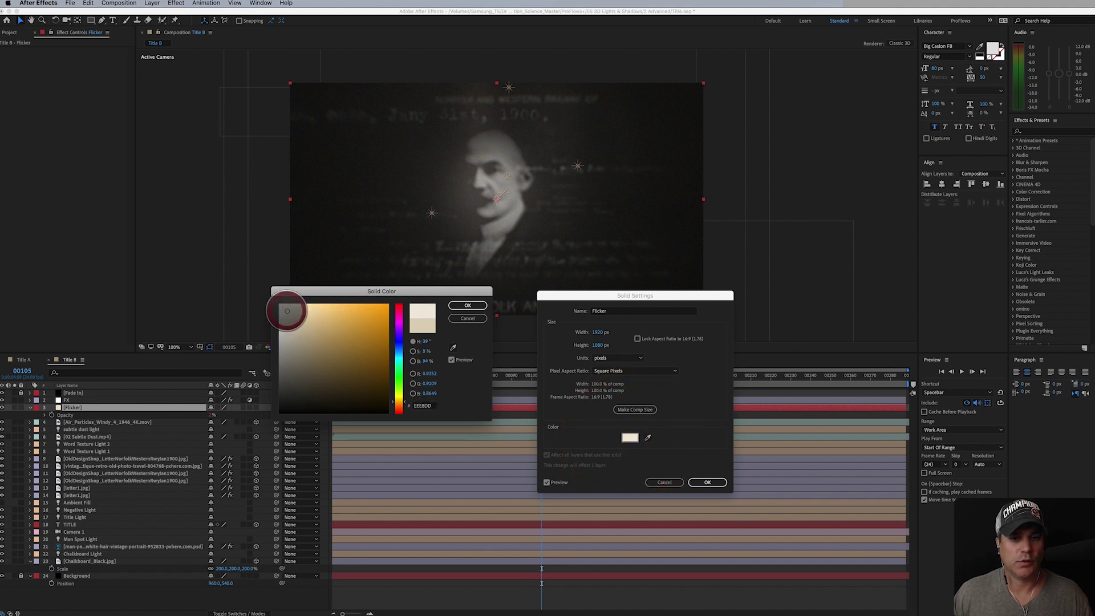
left_click(286, 308)
left_click(466, 306)
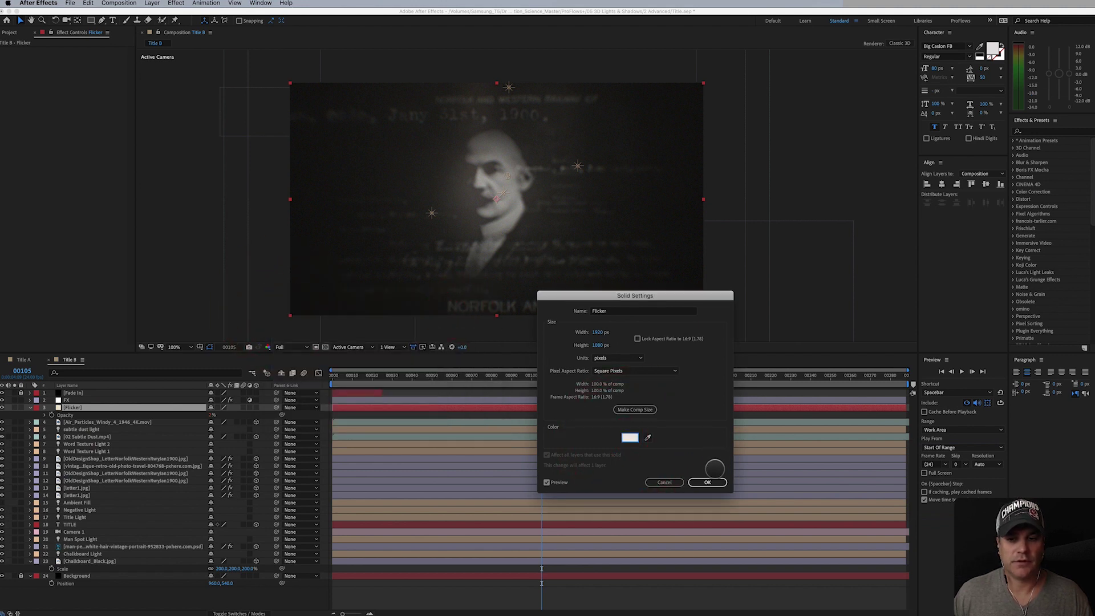
left_click(707, 482)
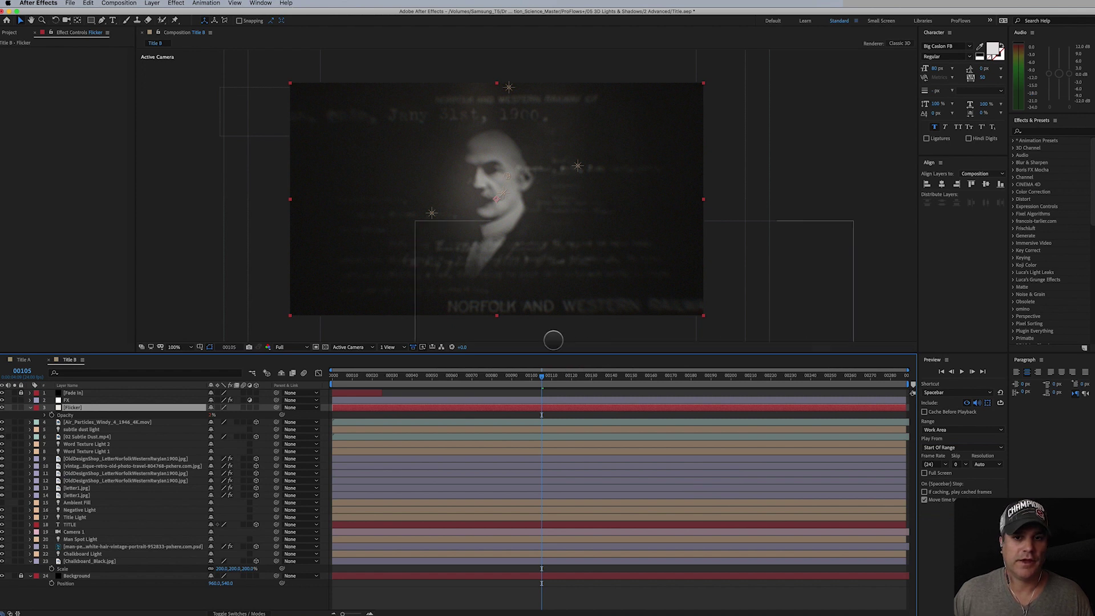
Lock Air_Particles, collapse the Flicker, Chalkboard and Background layers, and show frame 00273
left_click(65, 422)
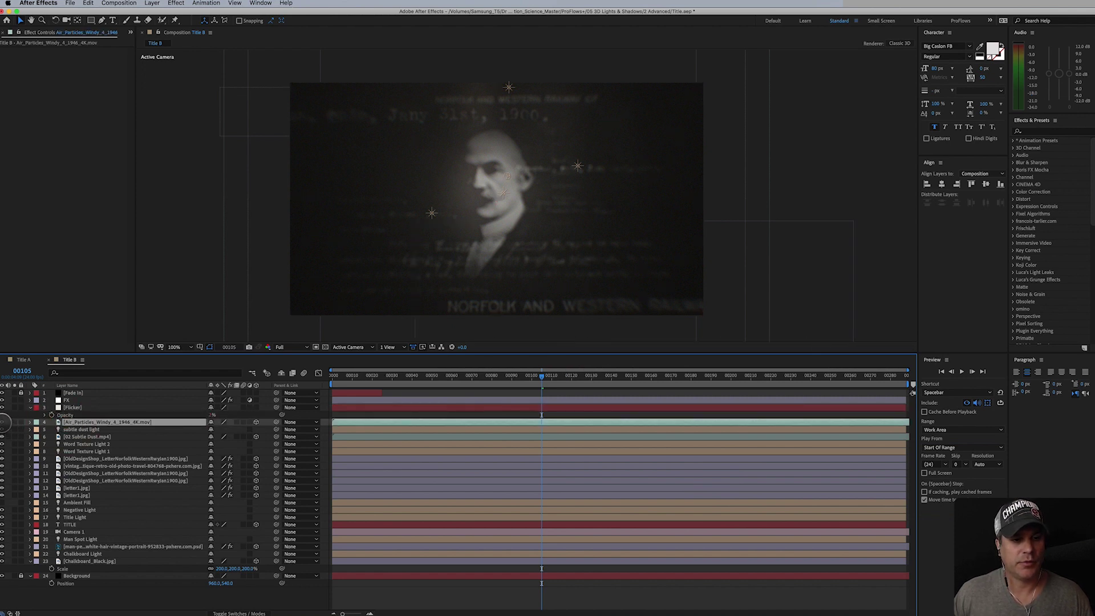
left_click(21, 422)
left_click(30, 407)
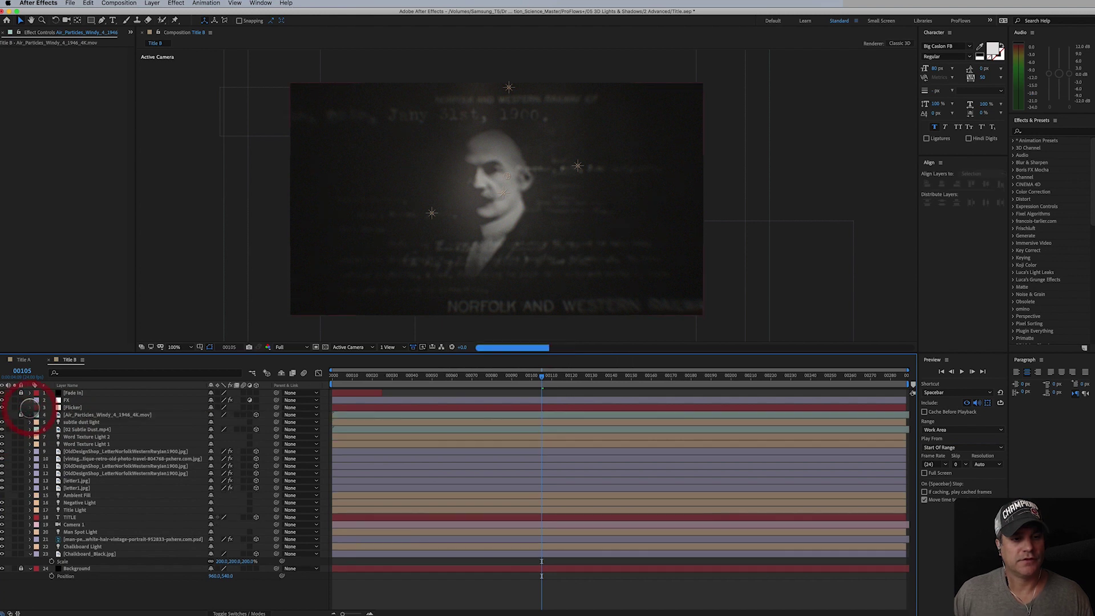
left_click(30, 554)
left_click(29, 562)
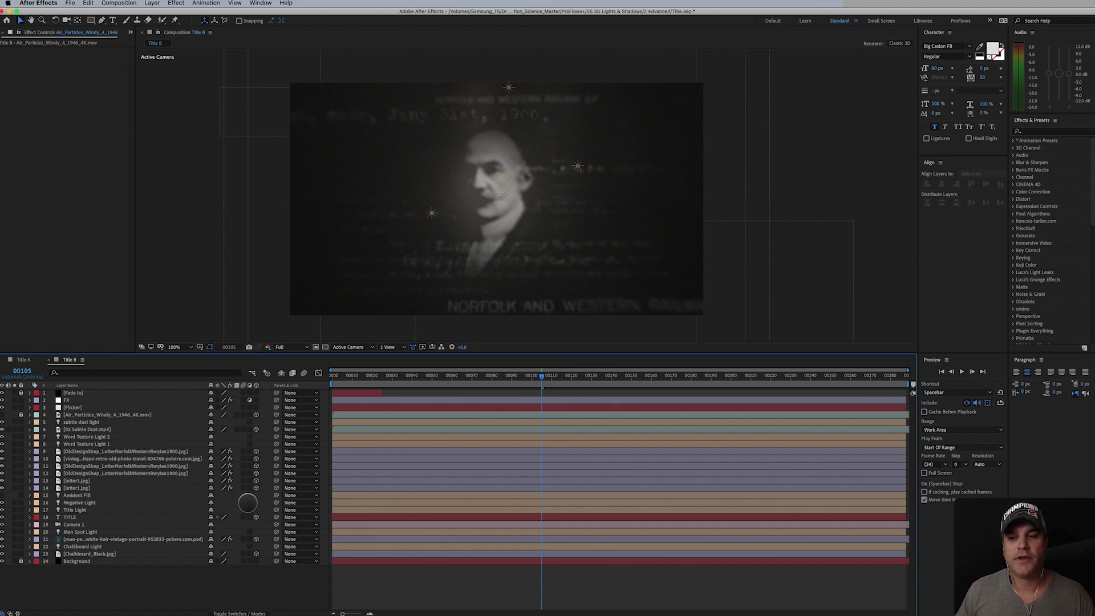
left_click(877, 377)
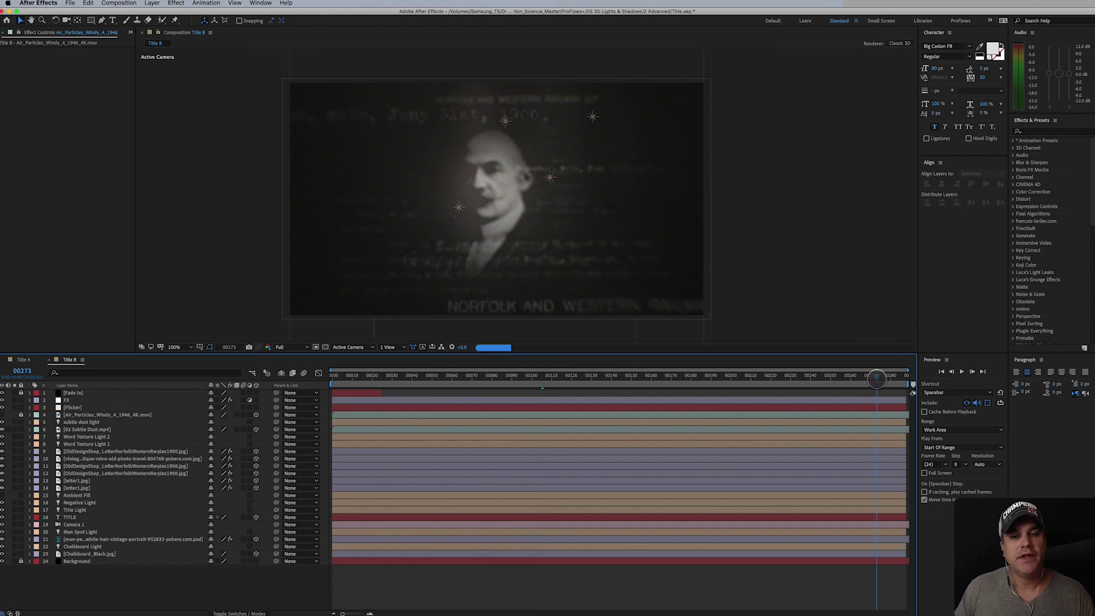